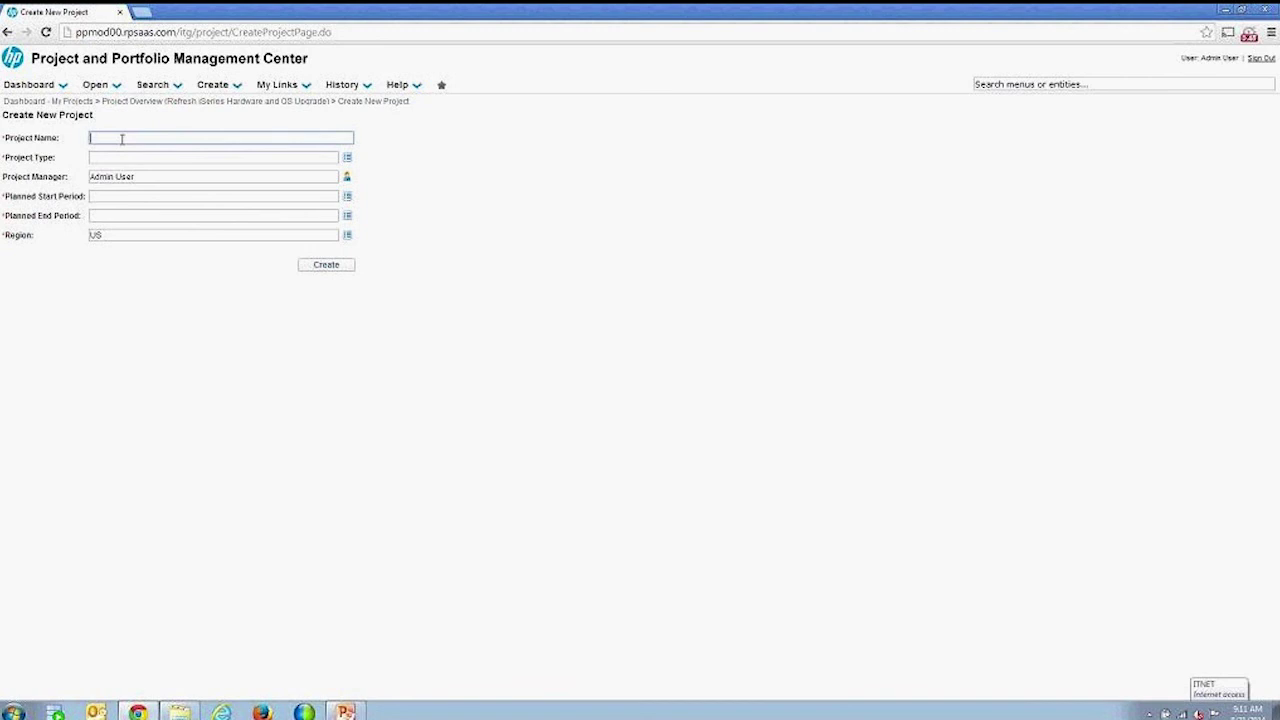
Name the new project Oracle eBusiness Upgrade and set its project type to On Demand IT
{"action": "type", "text": "Oracle "}
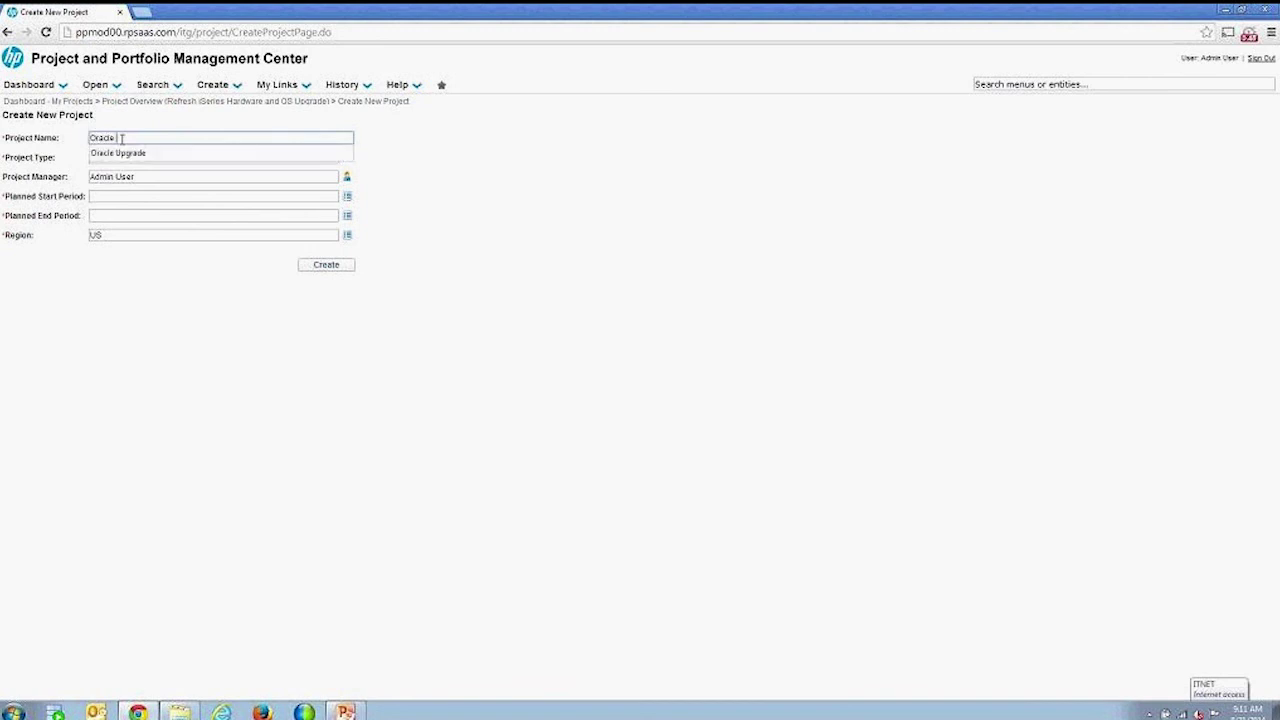
{"action": "type", "text": "eBusine"}
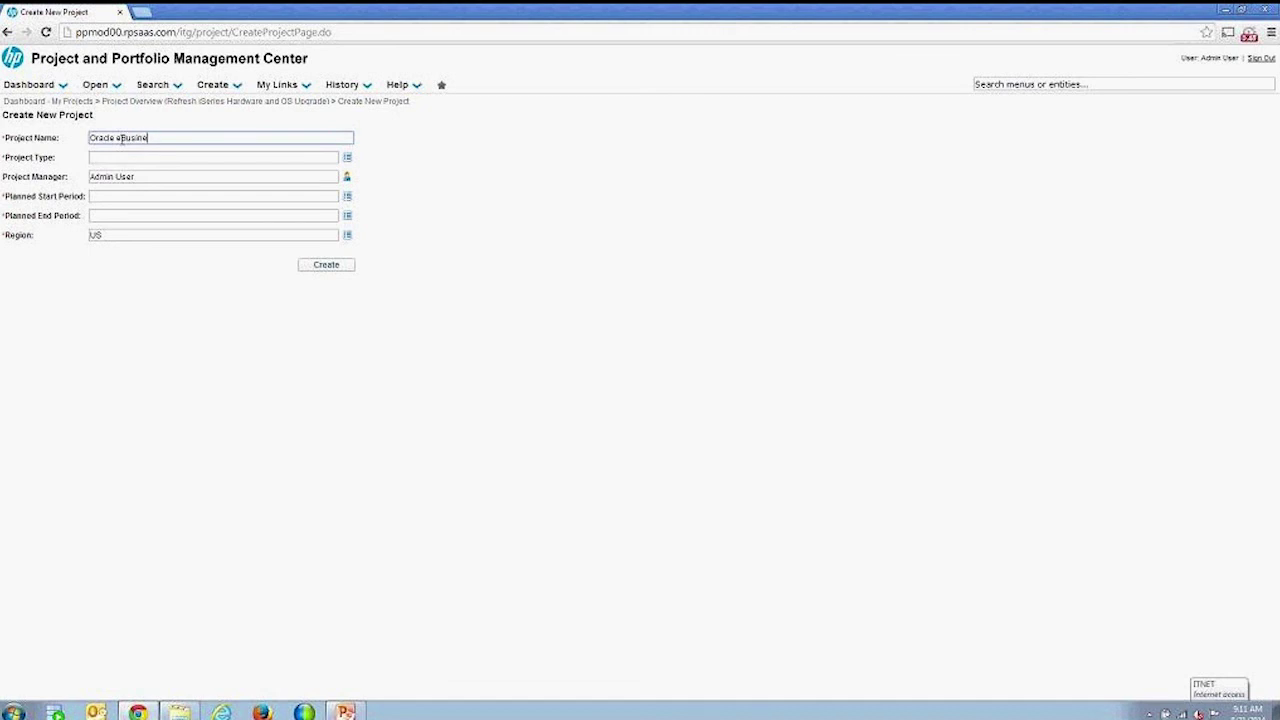
{"action": "type", "text": "ss Upgrad"}
{"action": "type", "text": "e"}
{"action": "key", "text": "Tab"}
{"action": "type", "text": "On"}
{"action": "left_click", "coordinate": [137, 173]}
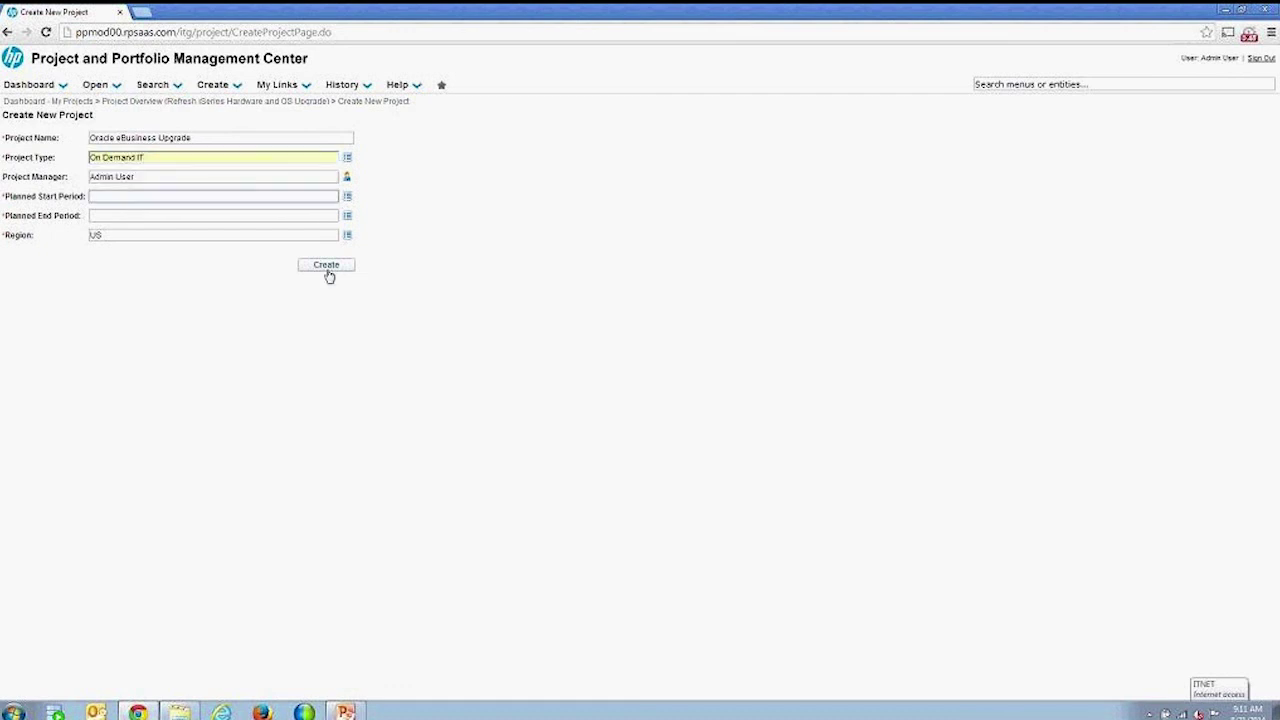
Set the planned start period to August 2014 and the end period to December 2014, and create the project
{"action": "type", "text": "Augu"}
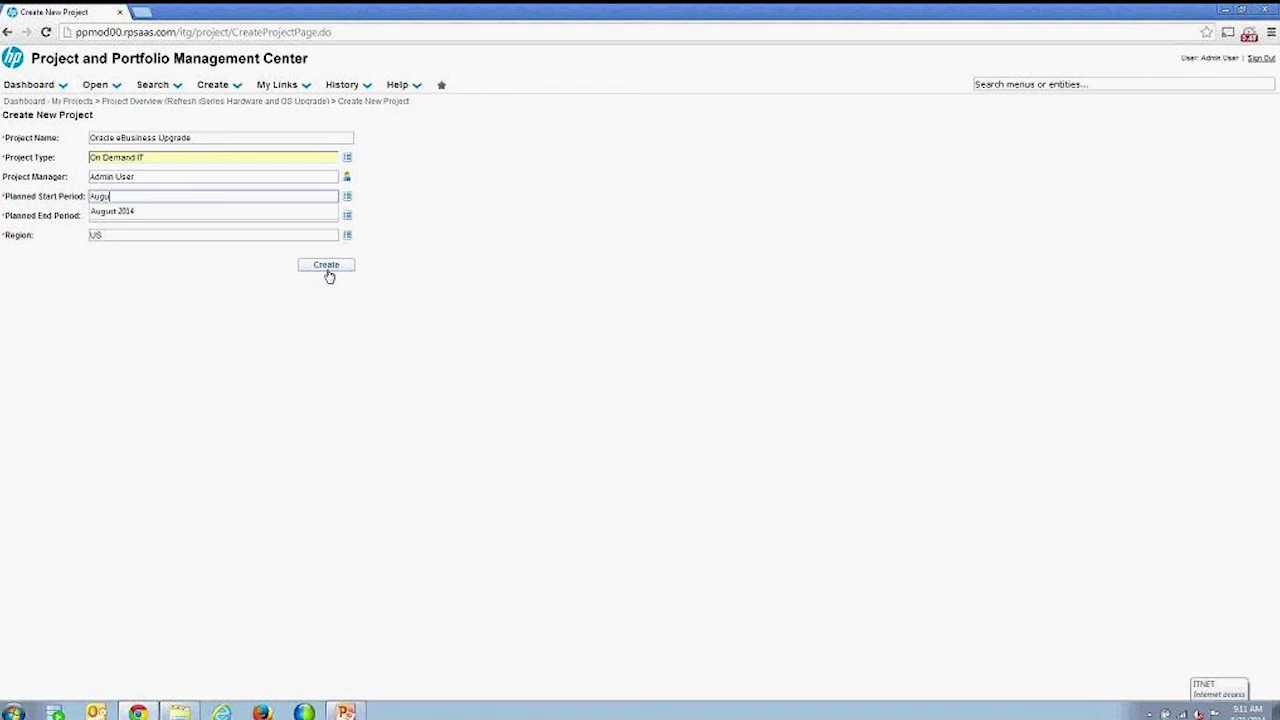
{"action": "type", "text": "st 2014"}
{"action": "key", "text": "Tab"}
{"action": "key", "text": "Tab"}
{"action": "type", "text": "December 2014"}
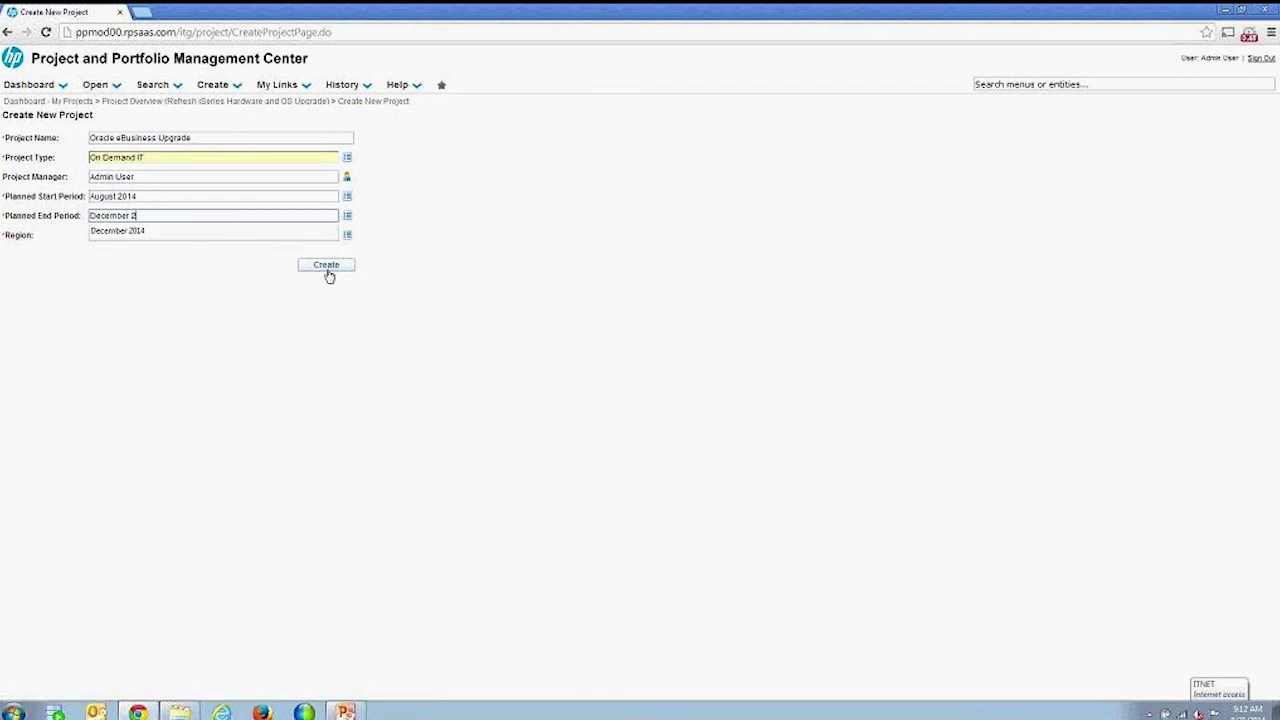
{"action": "key", "text": "Tab"}
{"action": "left_click", "coordinate": [330, 270]}
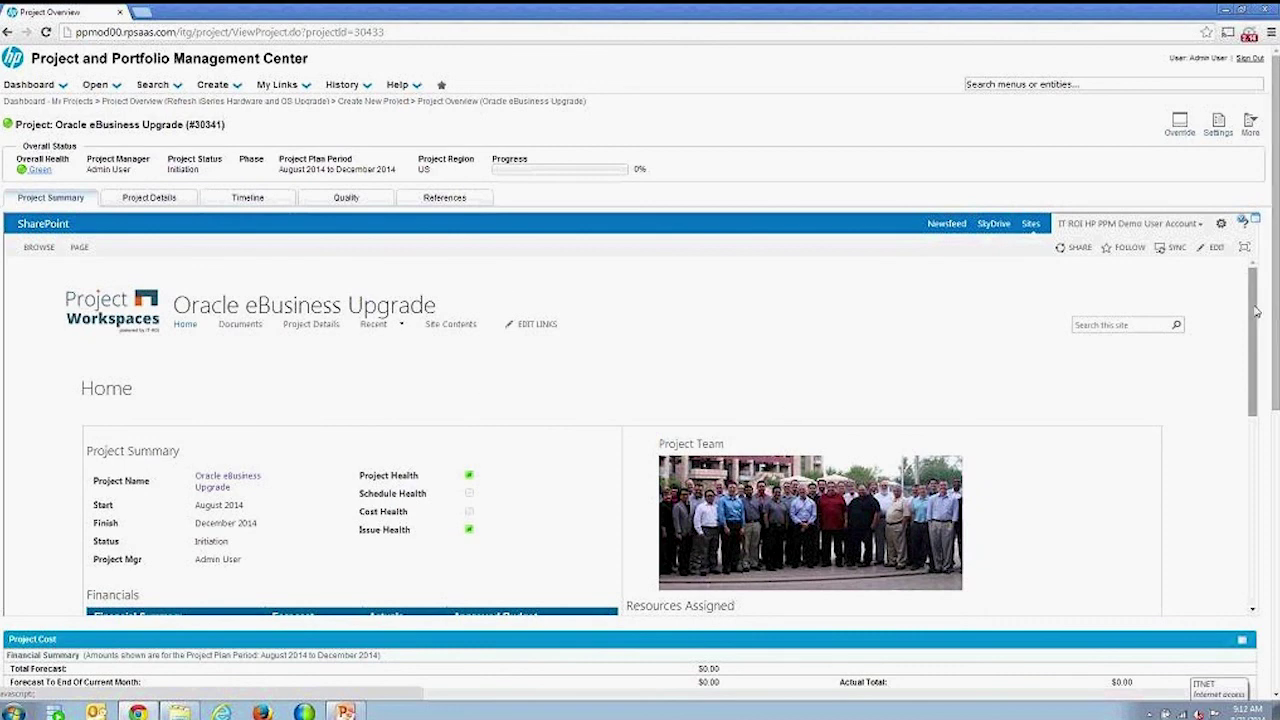
Examine the new project's overview page, from its embedded SharePoint workspace down to the cost, work plan, issues, risks and staffing sections
{"action": "scroll", "coordinate": [1195, 393], "scroll_direction": "down", "scroll_amount": 2}
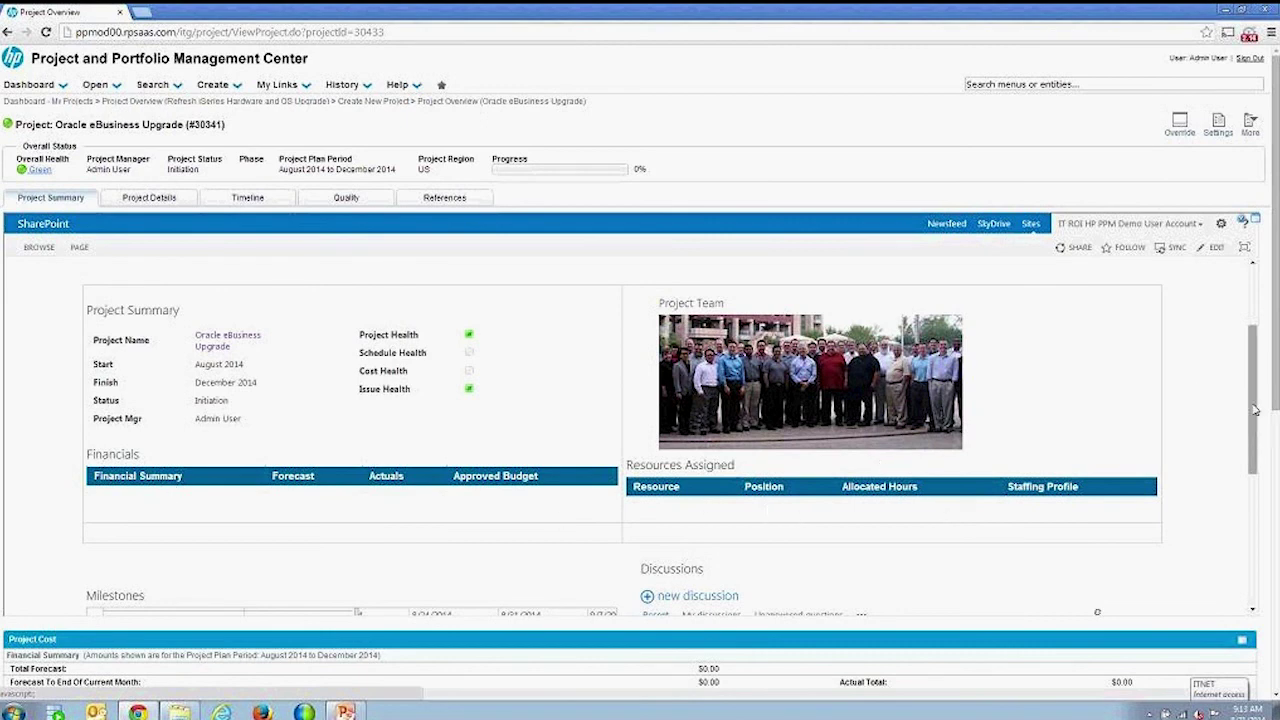
{"action": "left_click_drag", "start_coordinate": [1254, 410], "coordinate": [1267, 497]}
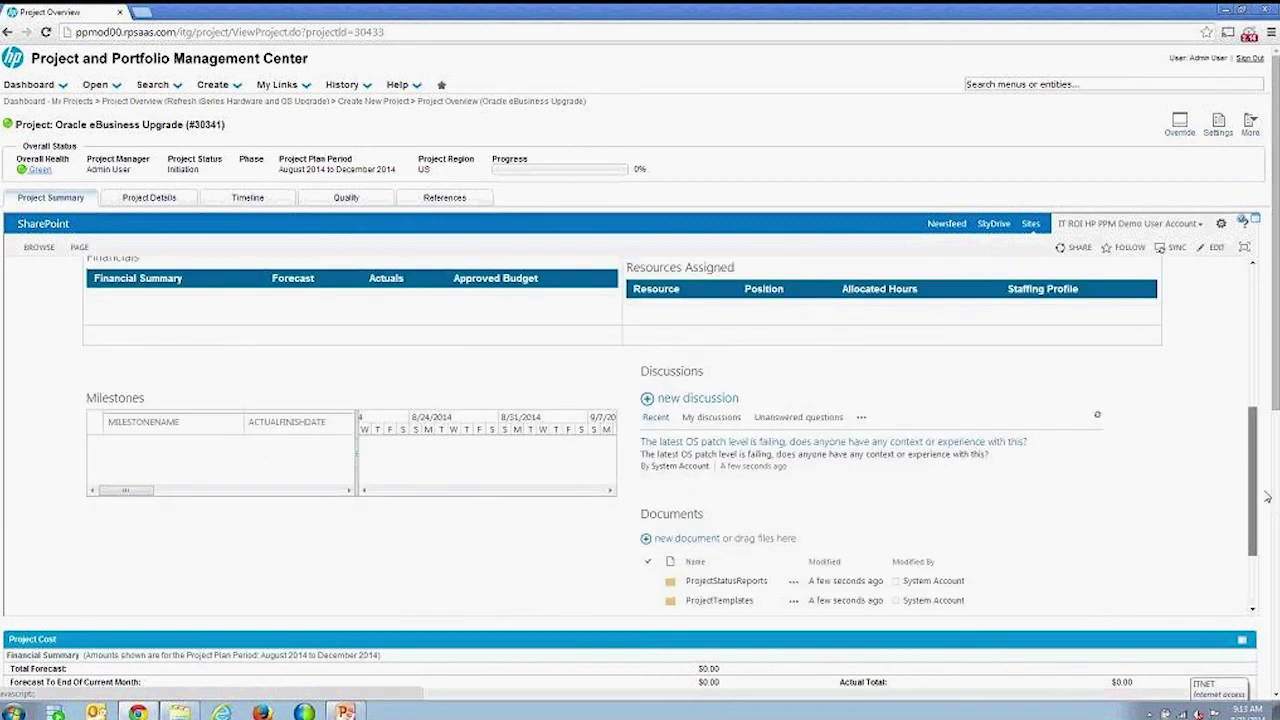
{"action": "scroll", "coordinate": [313, 402], "scroll_direction": "down", "scroll_amount": 1}
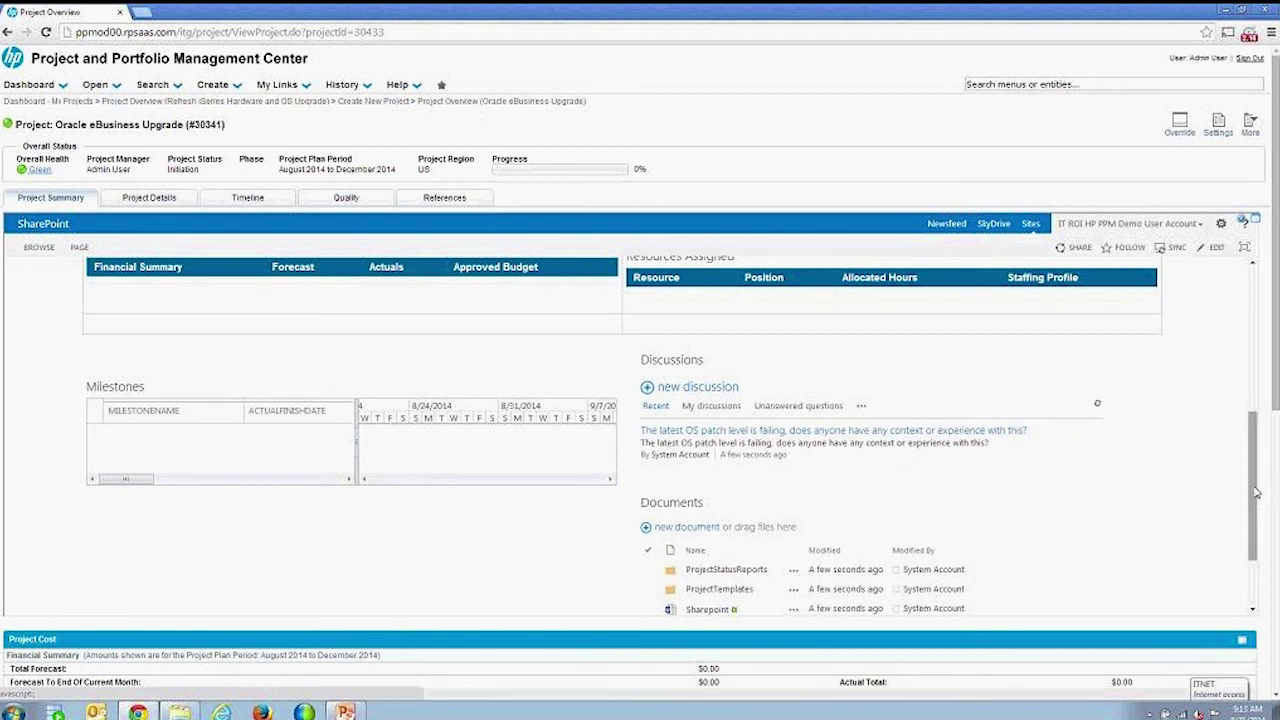
{"action": "left_click_drag", "start_coordinate": [1257, 492], "coordinate": [1256, 520]}
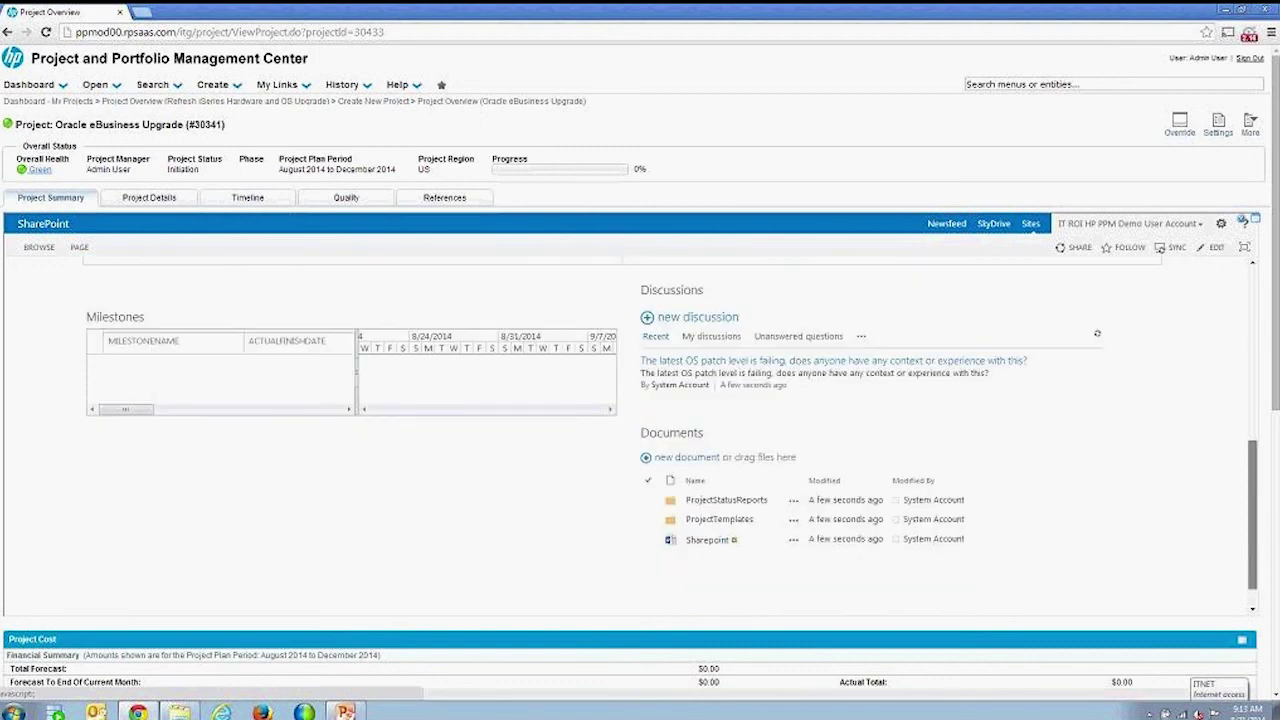
{"action": "scroll", "coordinate": [1260, 520], "scroll_direction": "down", "scroll_amount": 3}
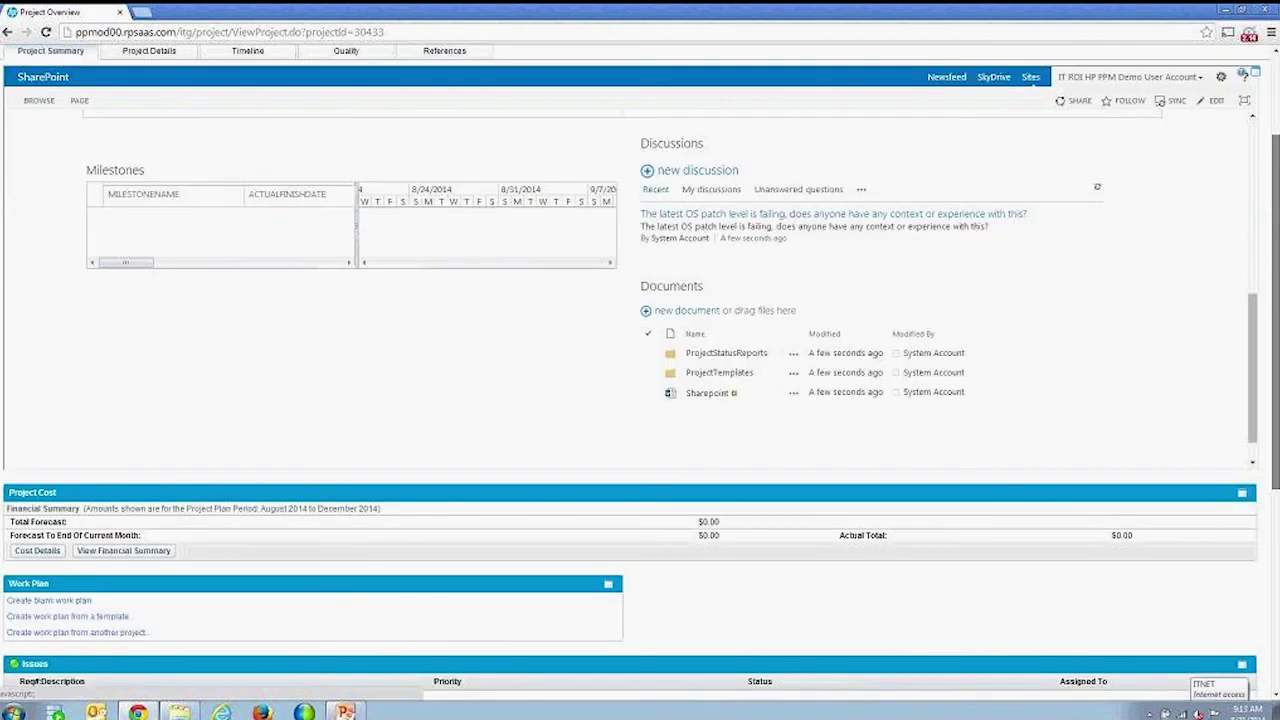
{"action": "scroll", "coordinate": [640, 360], "scroll_direction": "down", "scroll_amount": 7}
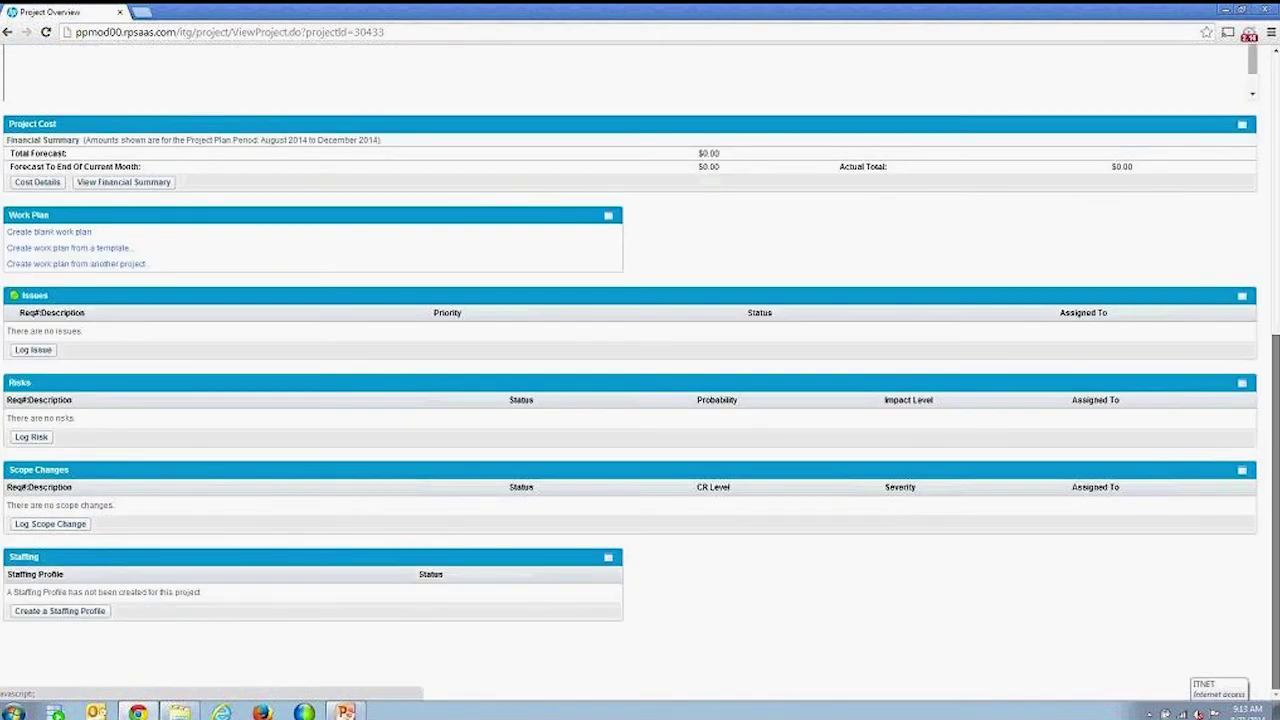
{"action": "scroll", "coordinate": [1265, 305], "scroll_direction": "up", "scroll_amount": 9}
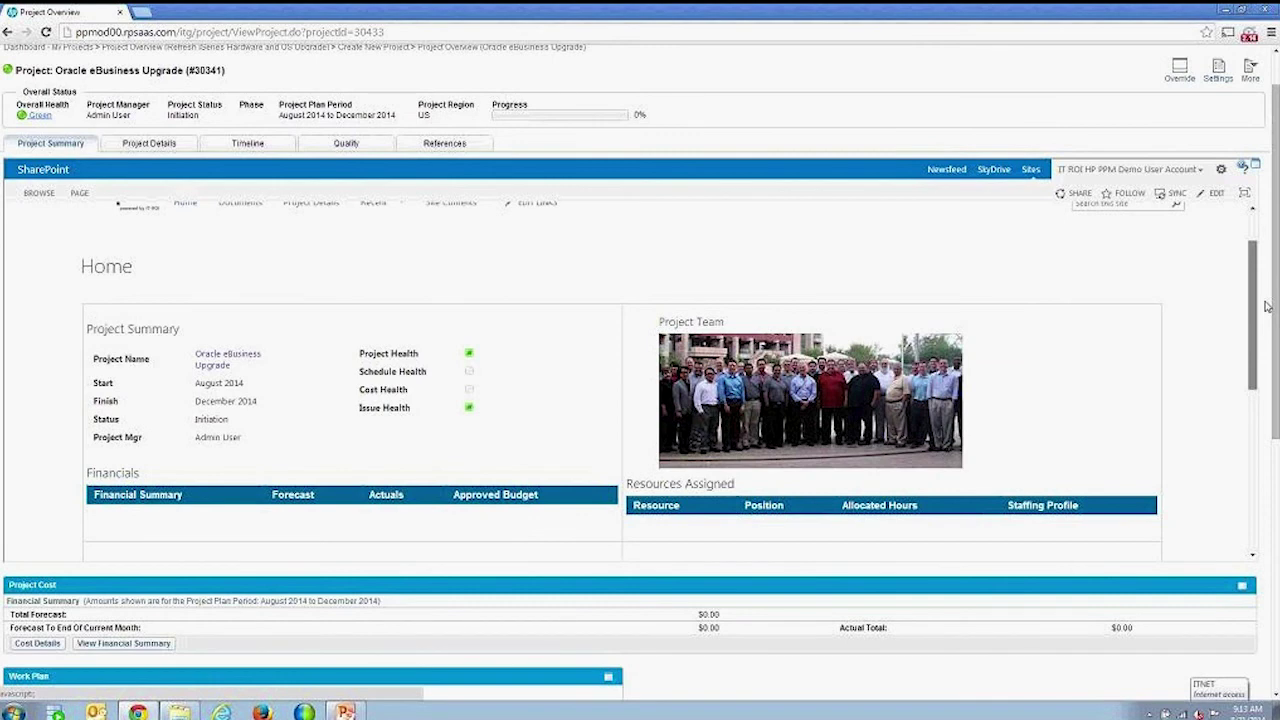
{"action": "scroll", "coordinate": [437, 311], "scroll_direction": "up", "scroll_amount": 2}
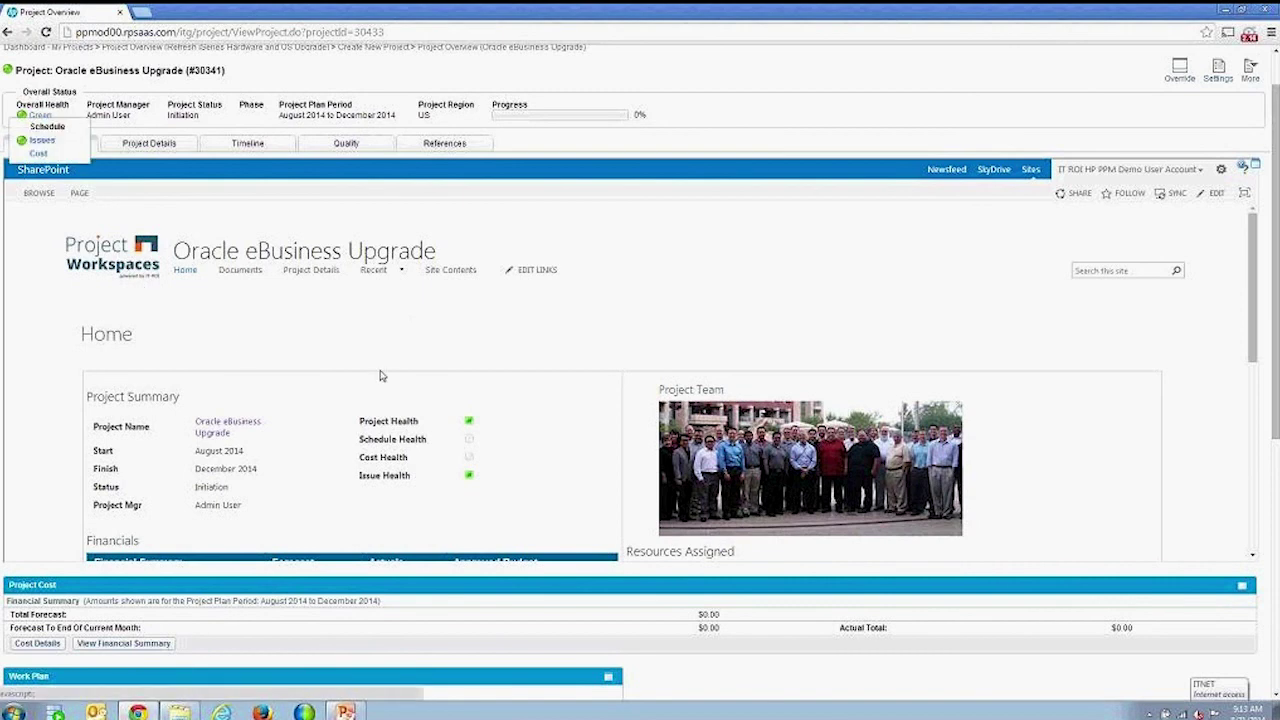
{"action": "scroll", "coordinate": [380, 375], "scroll_direction": "up", "scroll_amount": 1}
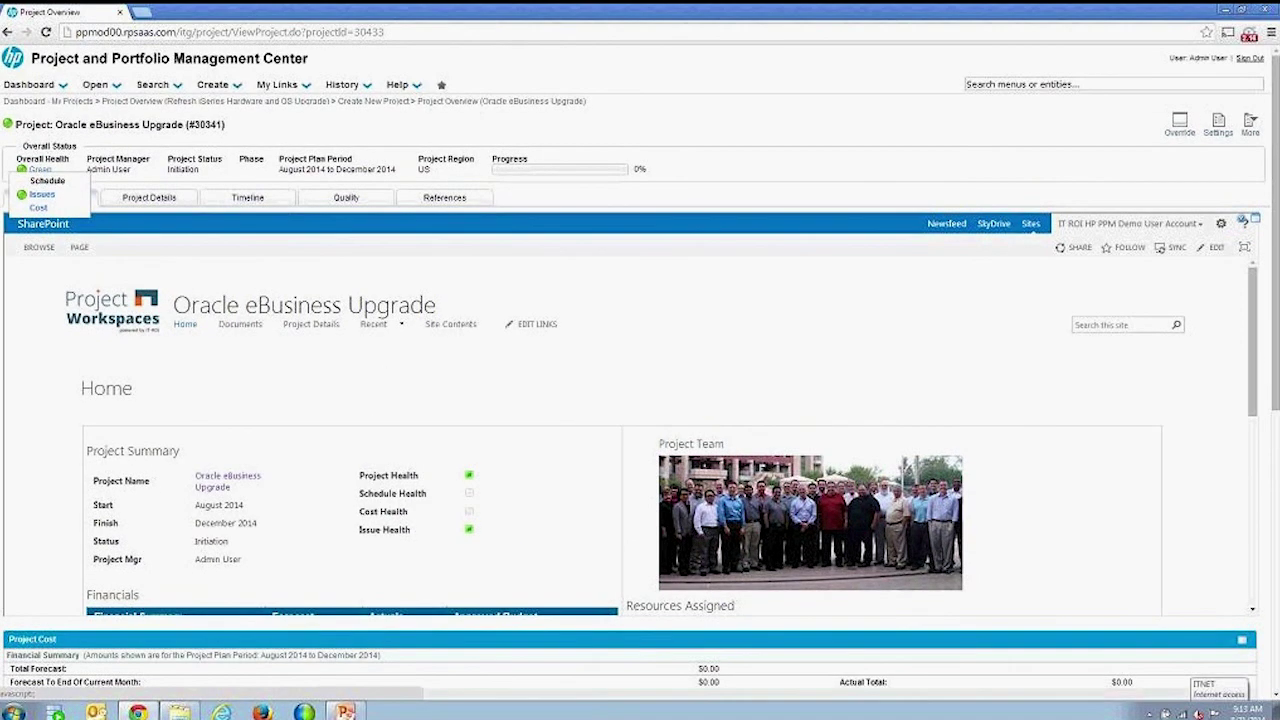
Open the Refresh iSeries Hardware and OS Upgrade project from the private My Projects dashboard
{"action": "left_click", "coordinate": [46, 86]}
{"action": "mouse_move", "coordinate": [28, 128]}
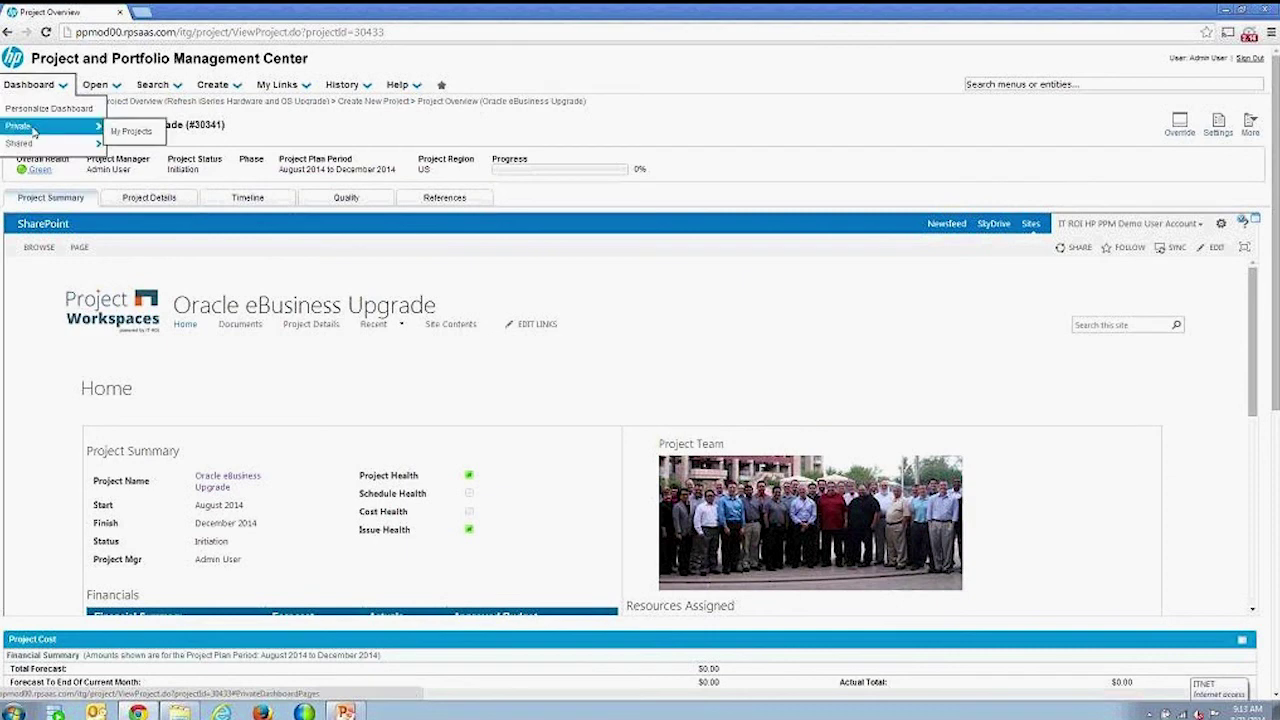
{"action": "left_click", "coordinate": [130, 131]}
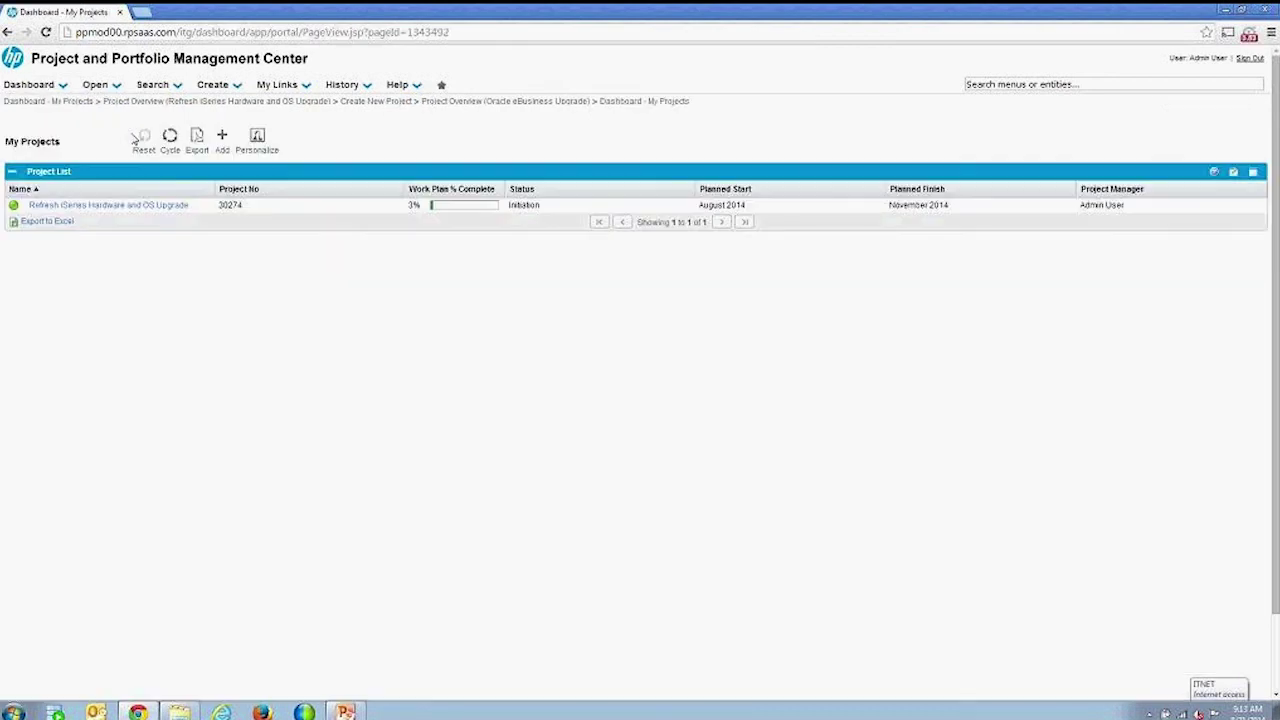
{"action": "left_click", "coordinate": [138, 208]}
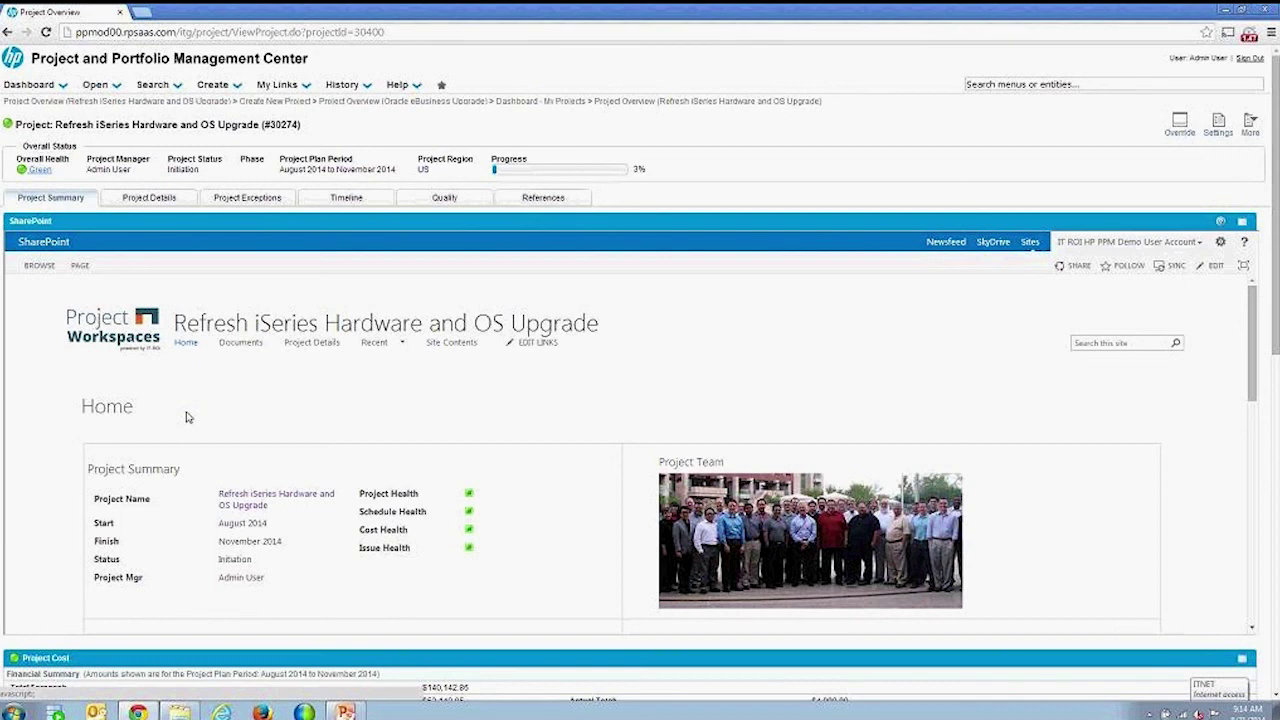
Open the project's embedded SharePoint workspace in a new browser tab and switch to it
{"action": "right_click", "coordinate": [143, 324]}
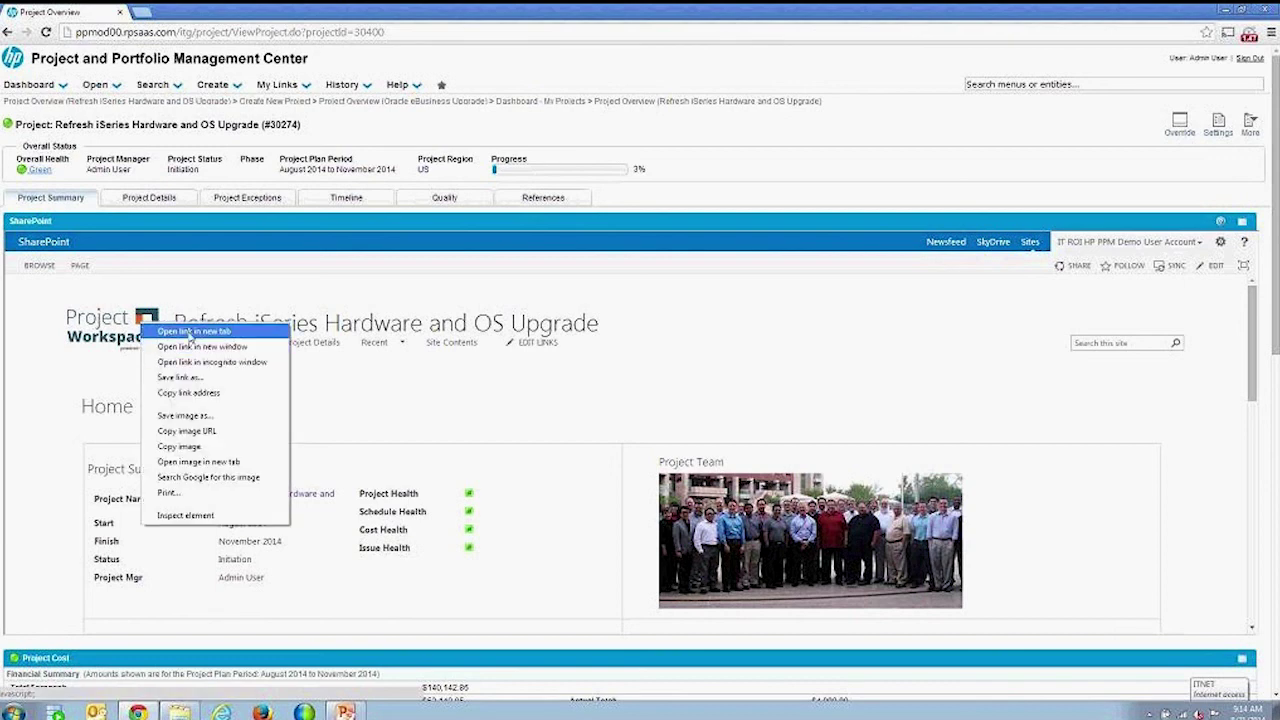
{"action": "left_click", "coordinate": [165, 331]}
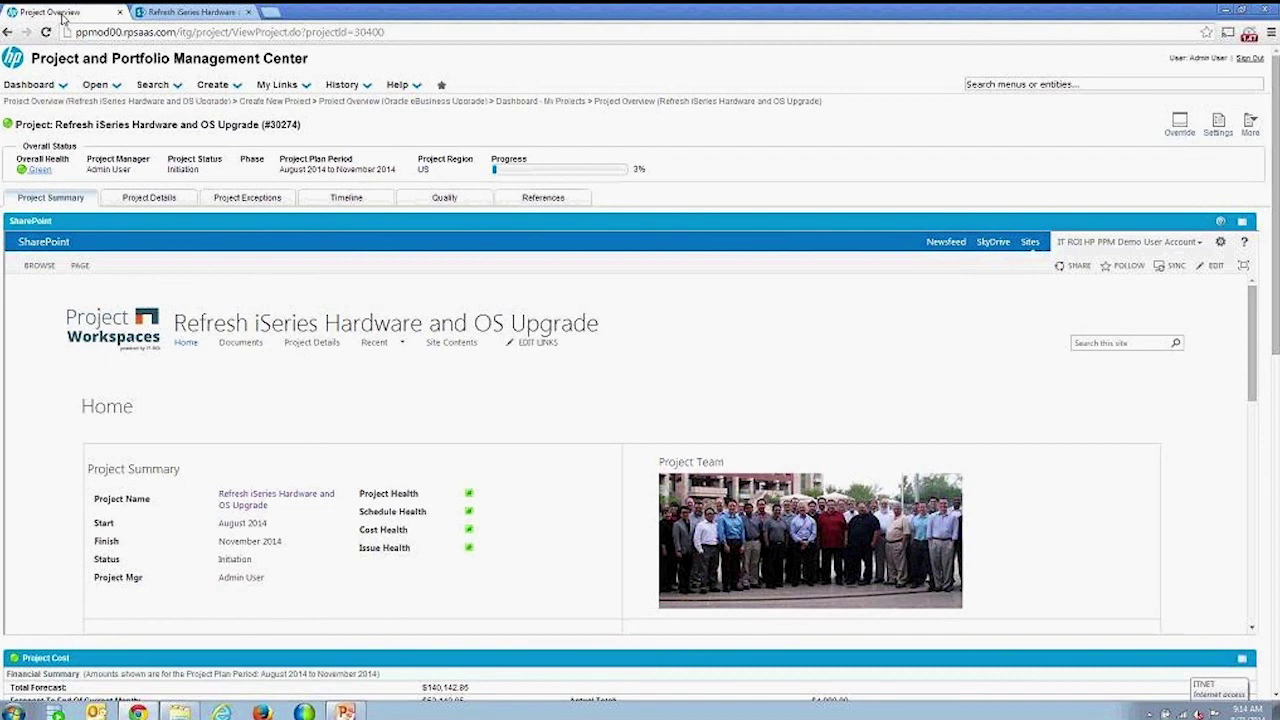
{"action": "left_click", "coordinate": [190, 12]}
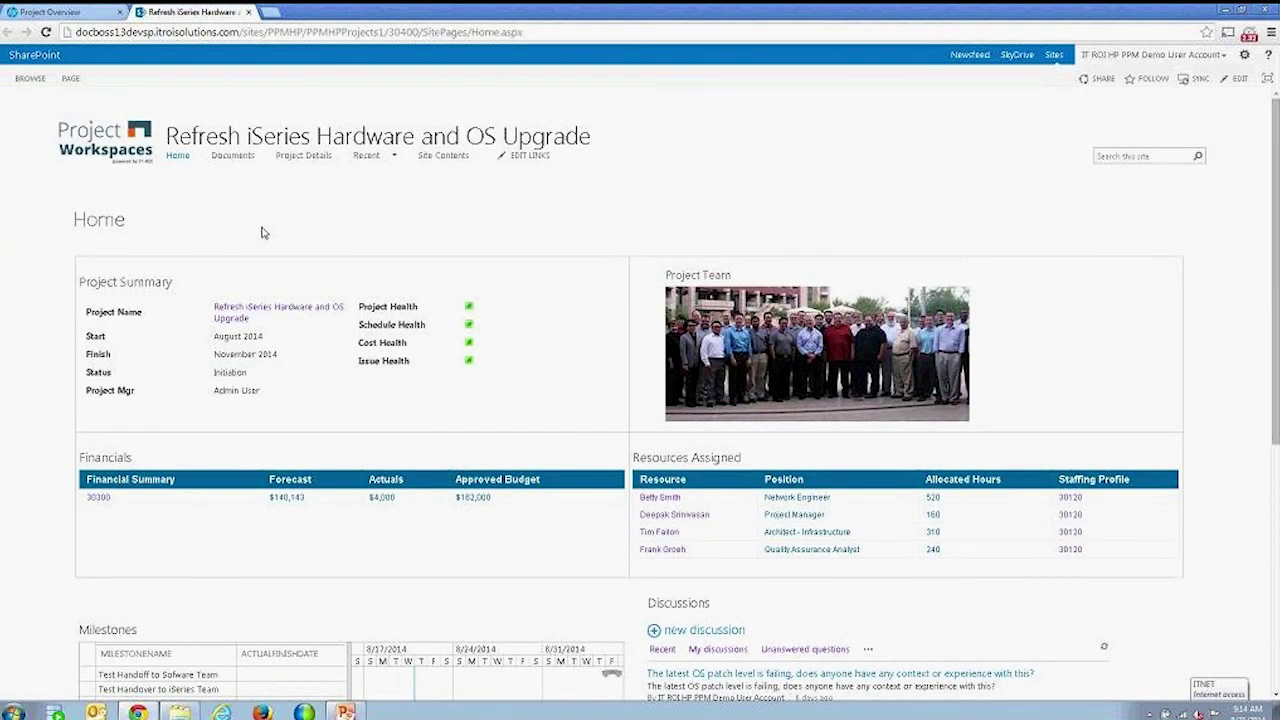
Look over the workspace home page and view the financial summary linked under Financials, closing it again
{"action": "scroll", "coordinate": [365, 254], "scroll_direction": "down", "scroll_amount": 1}
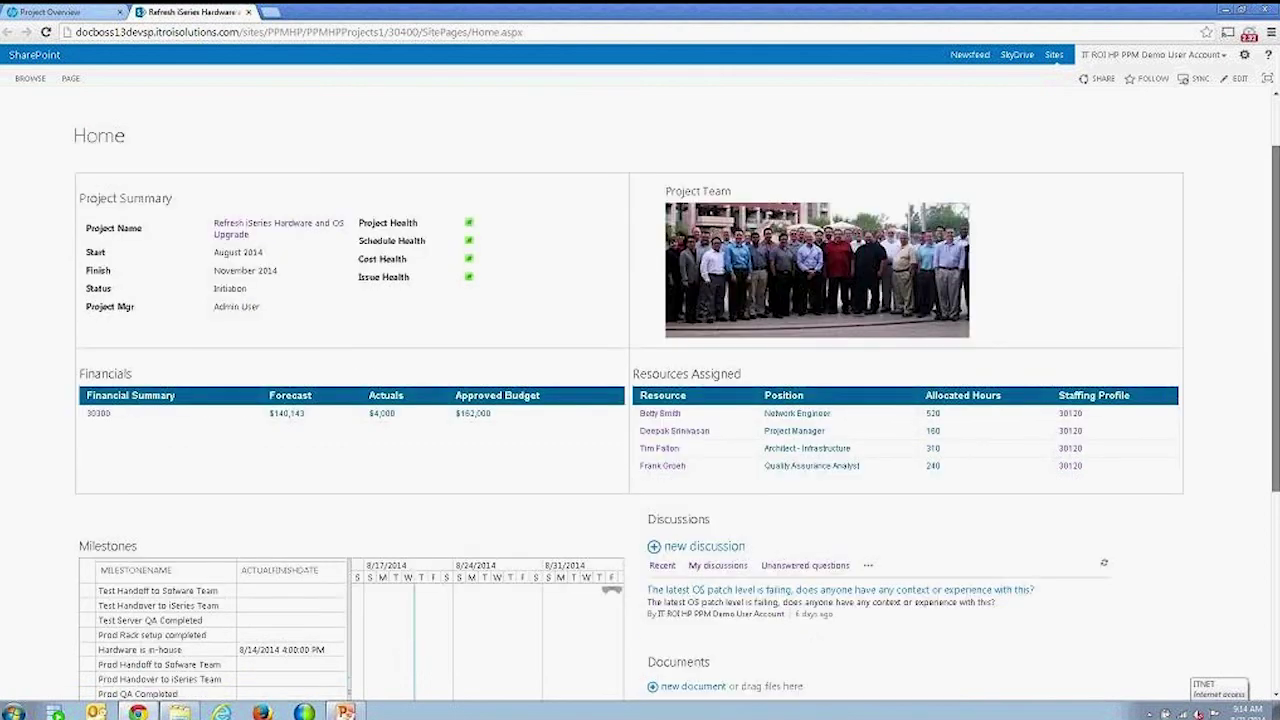
{"action": "scroll", "coordinate": [640, 400], "scroll_direction": "down", "scroll_amount": 2}
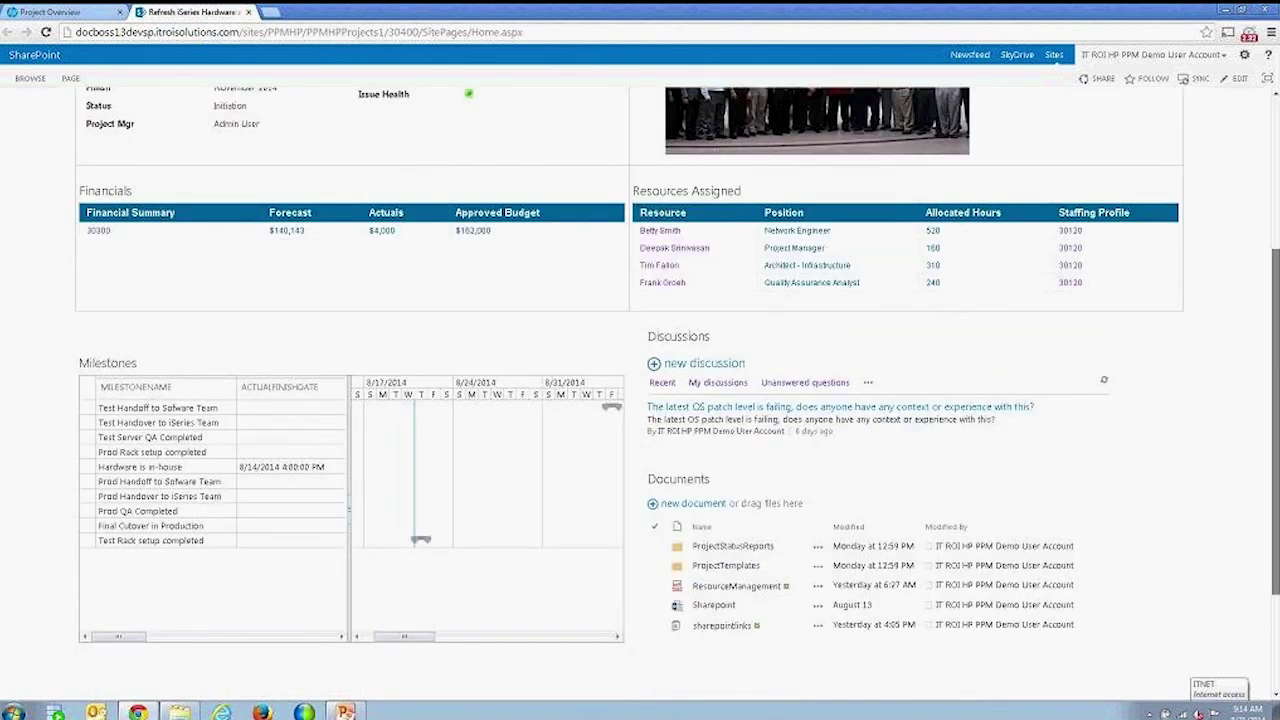
{"action": "scroll", "coordinate": [133, 436], "scroll_direction": "up", "scroll_amount": 2}
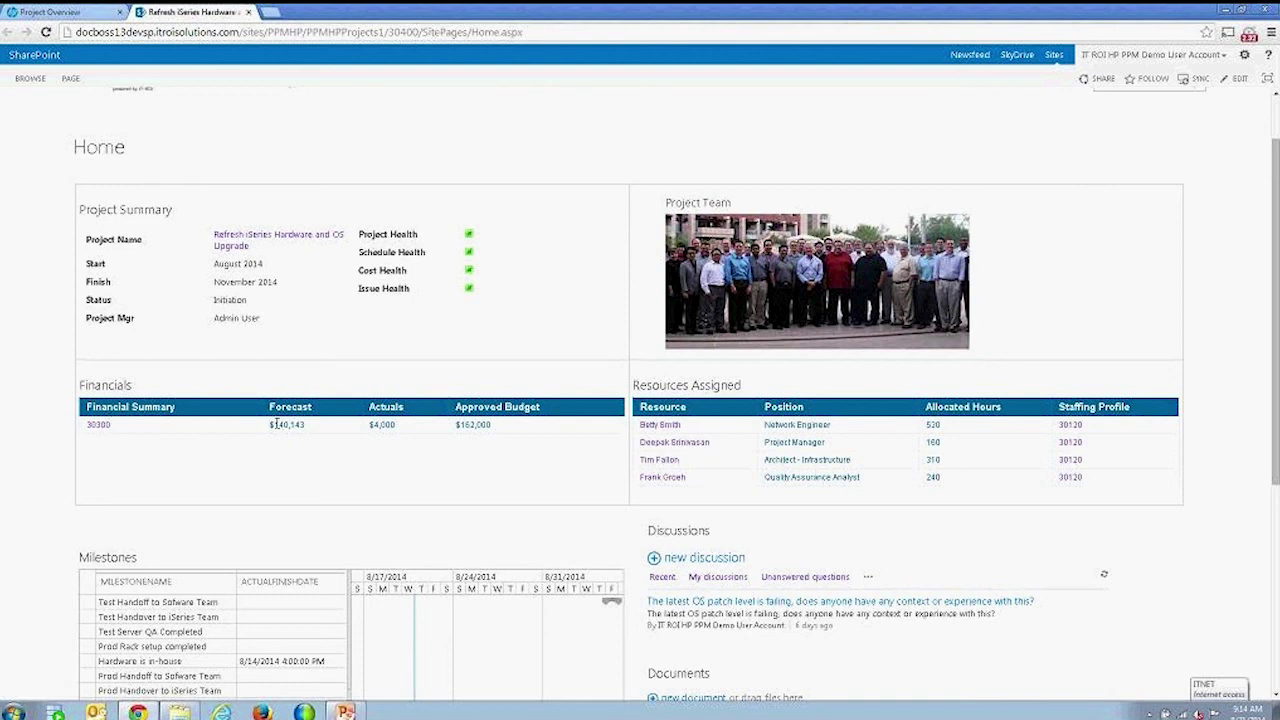
{"action": "left_click", "coordinate": [99, 425]}
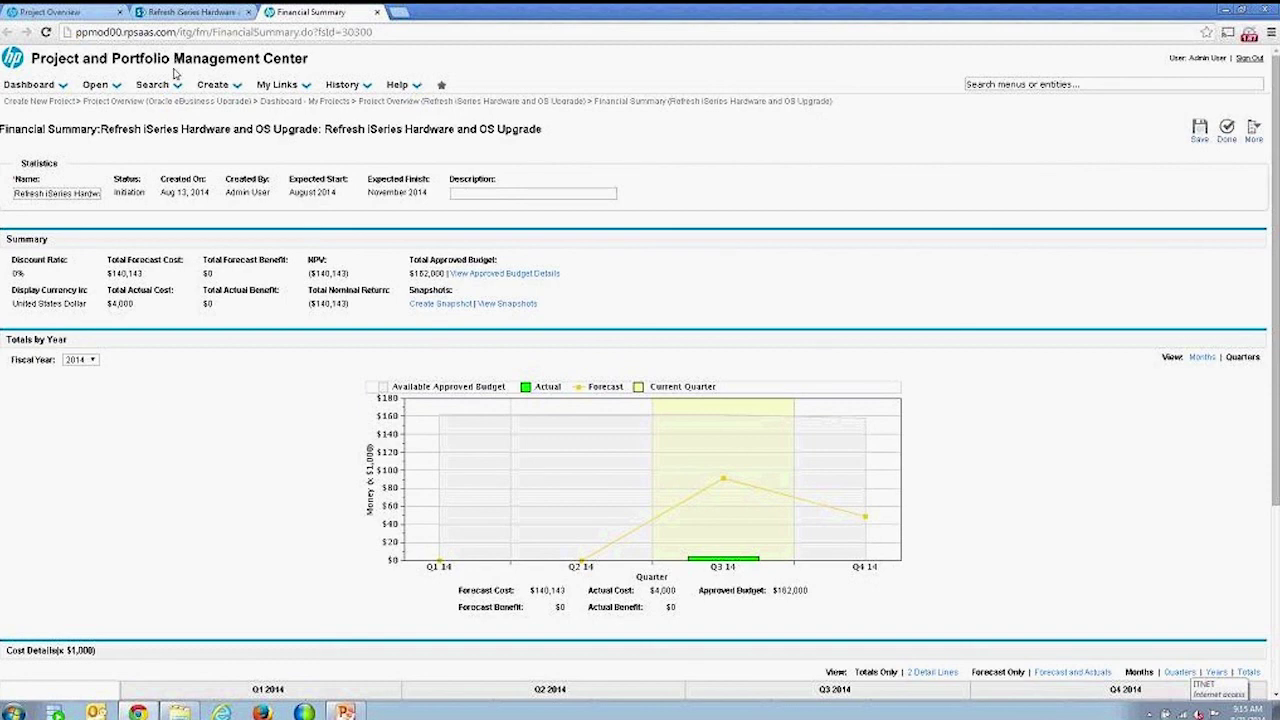
{"action": "left_click", "coordinate": [377, 13]}
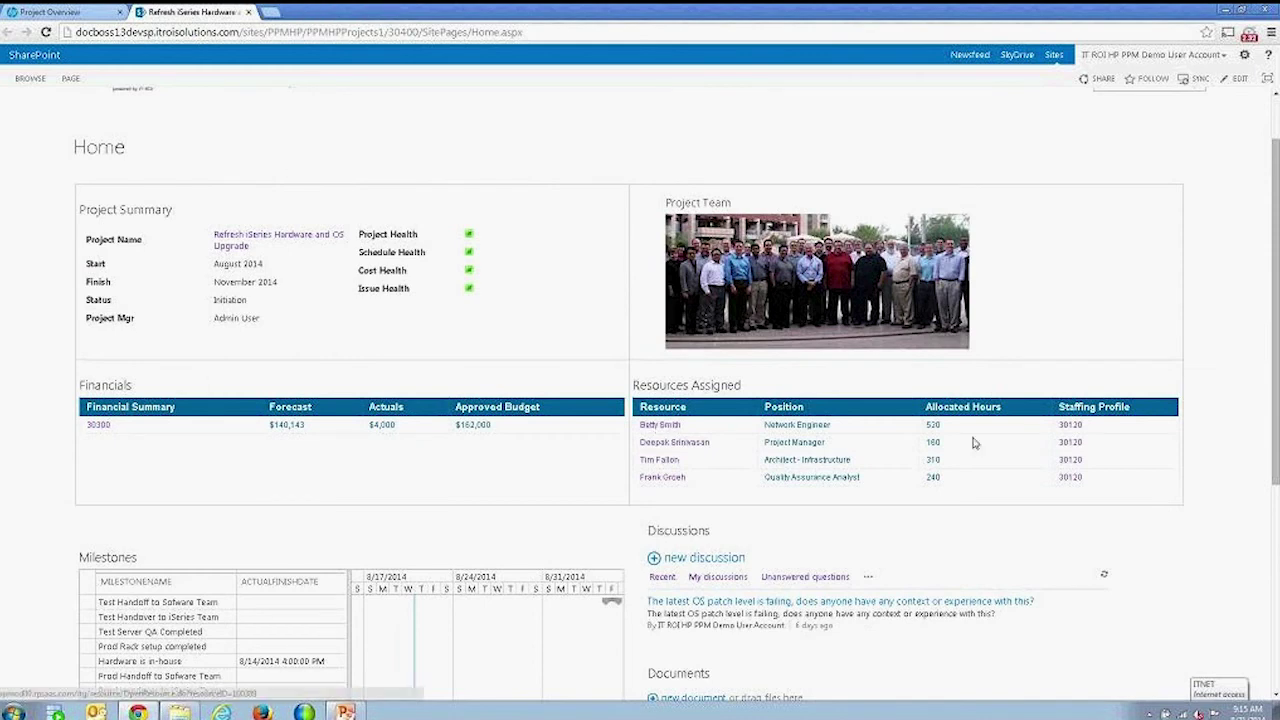
View the network engineer's staffing profile and resource record from Resources Assigned, returning to the workspace after each
{"action": "left_click", "coordinate": [1070, 425]}
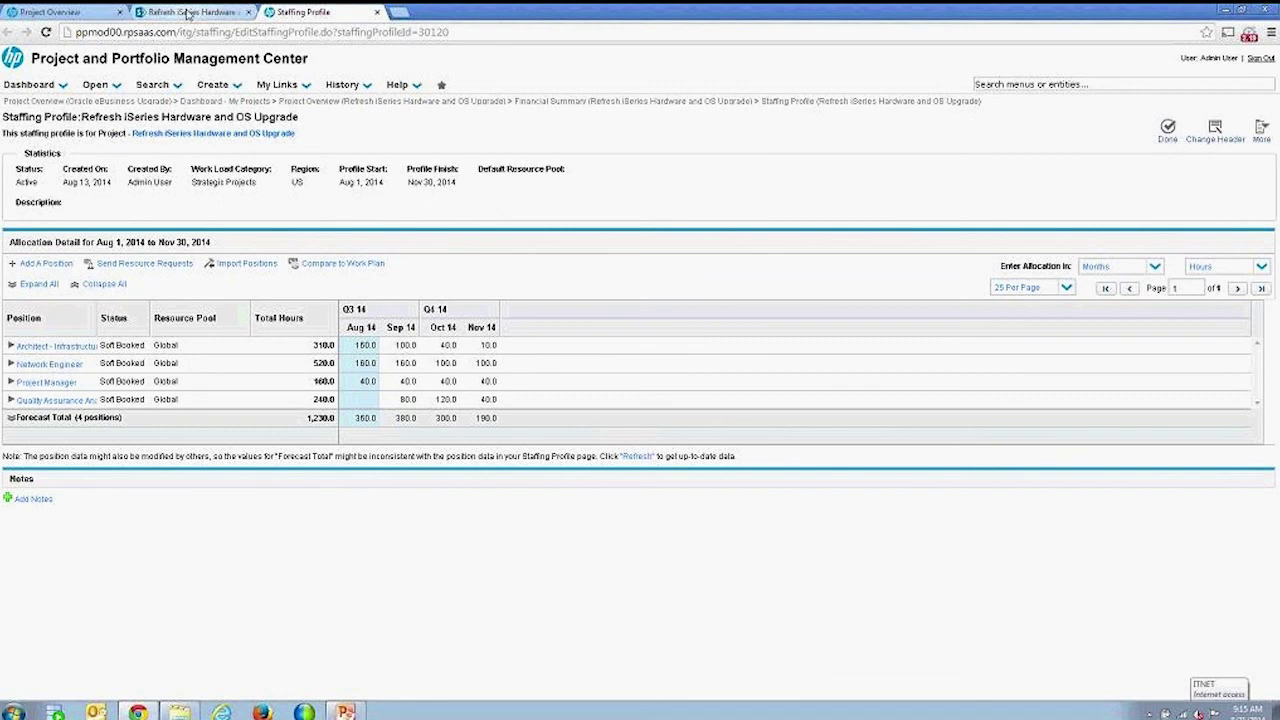
{"action": "left_click", "coordinate": [187, 13]}
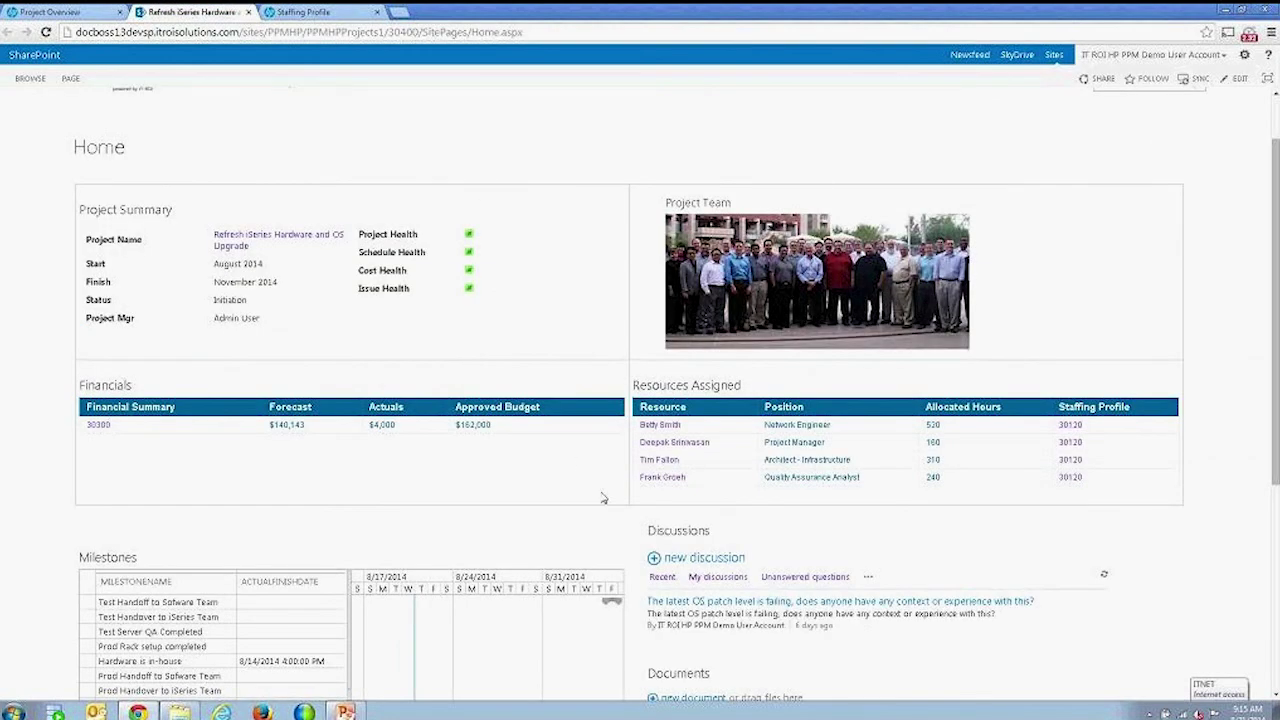
{"action": "left_click", "coordinate": [658, 426]}
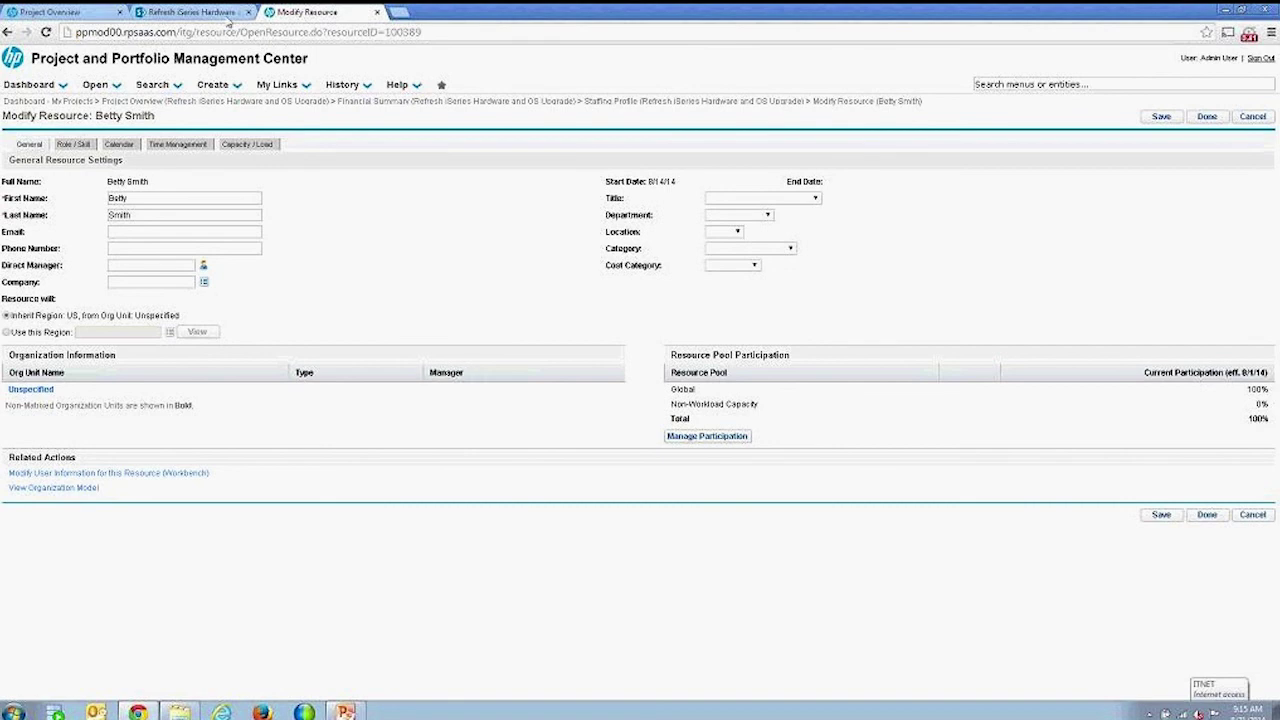
{"action": "left_click", "coordinate": [216, 14]}
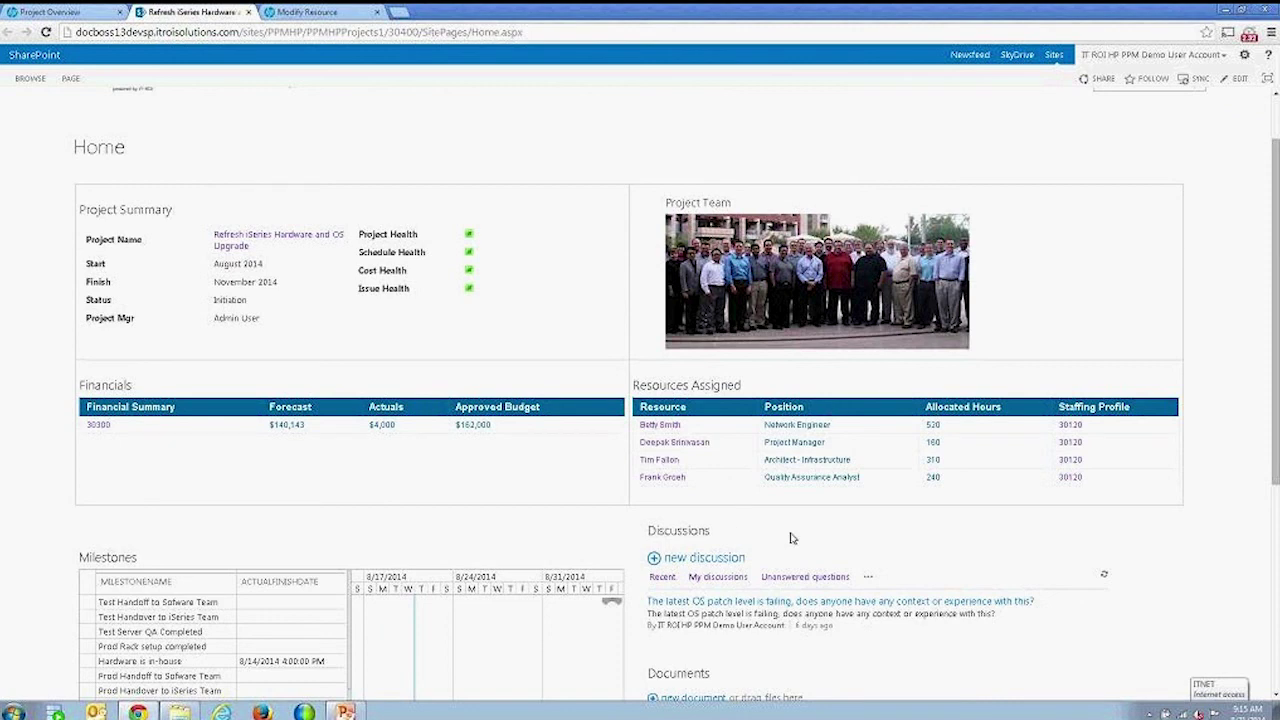
Review the milestones, discussions and documents on the workspace site and in the workspace embedded in the project overview
{"action": "scroll", "coordinate": [794, 537], "scroll_direction": "down", "scroll_amount": 2}
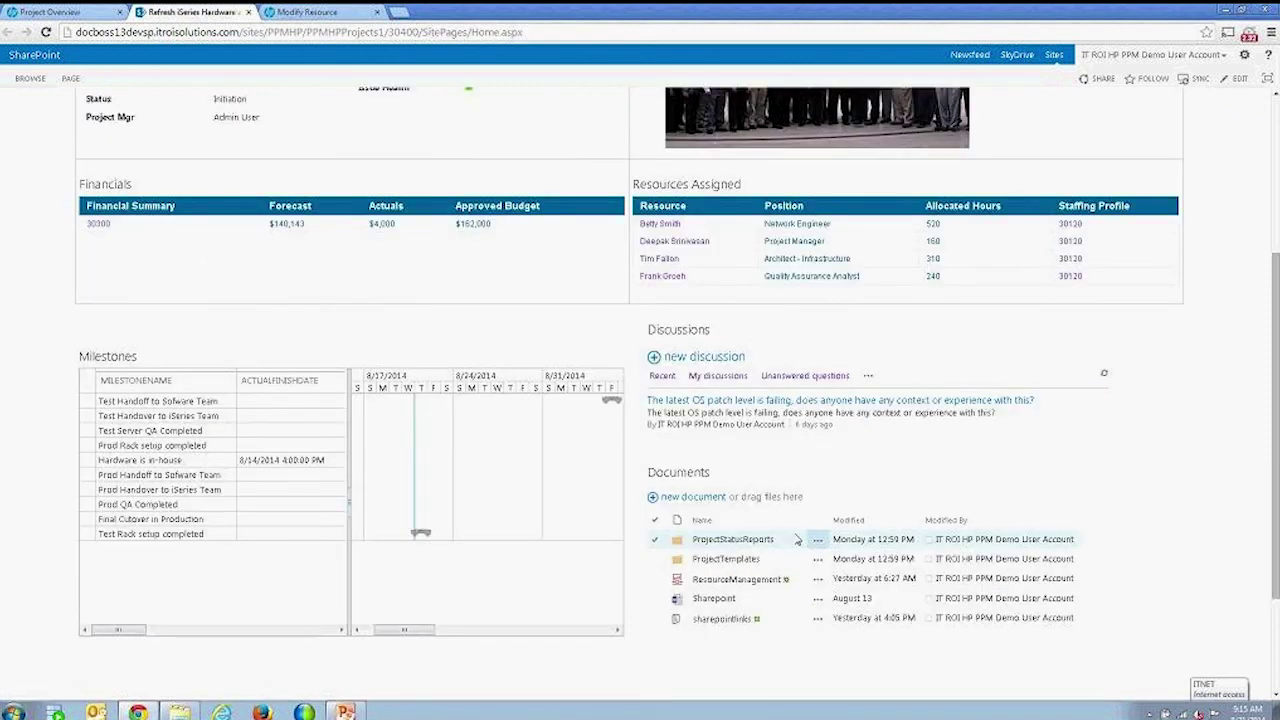
{"action": "scroll", "coordinate": [797, 539], "scroll_direction": "up", "scroll_amount": 3}
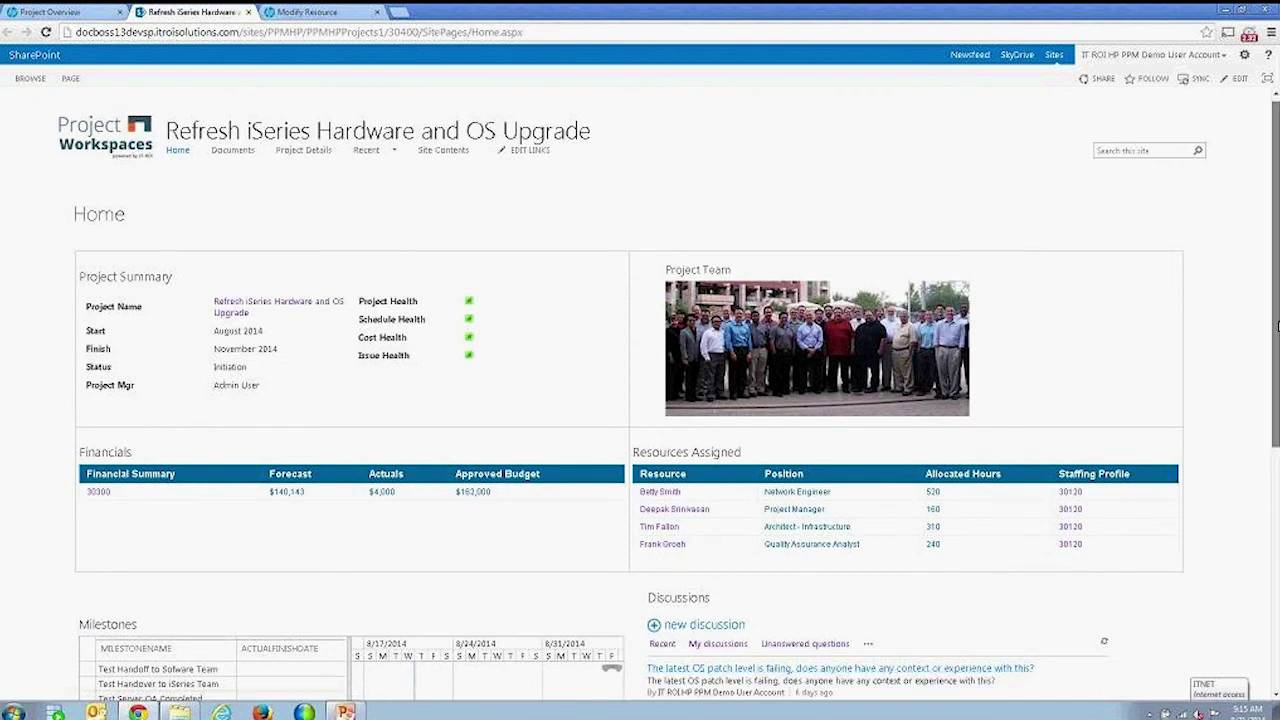
{"action": "scroll", "coordinate": [669, 402], "scroll_direction": "down", "scroll_amount": 1}
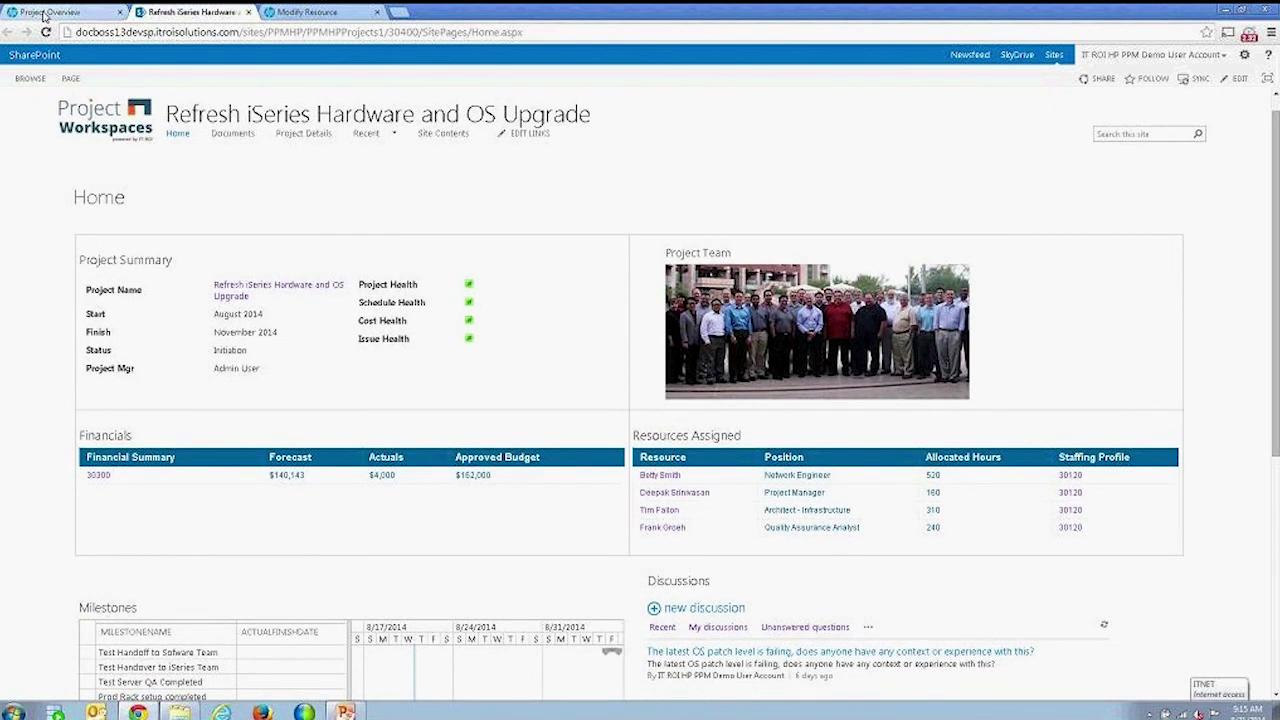
{"action": "left_click", "coordinate": [44, 15]}
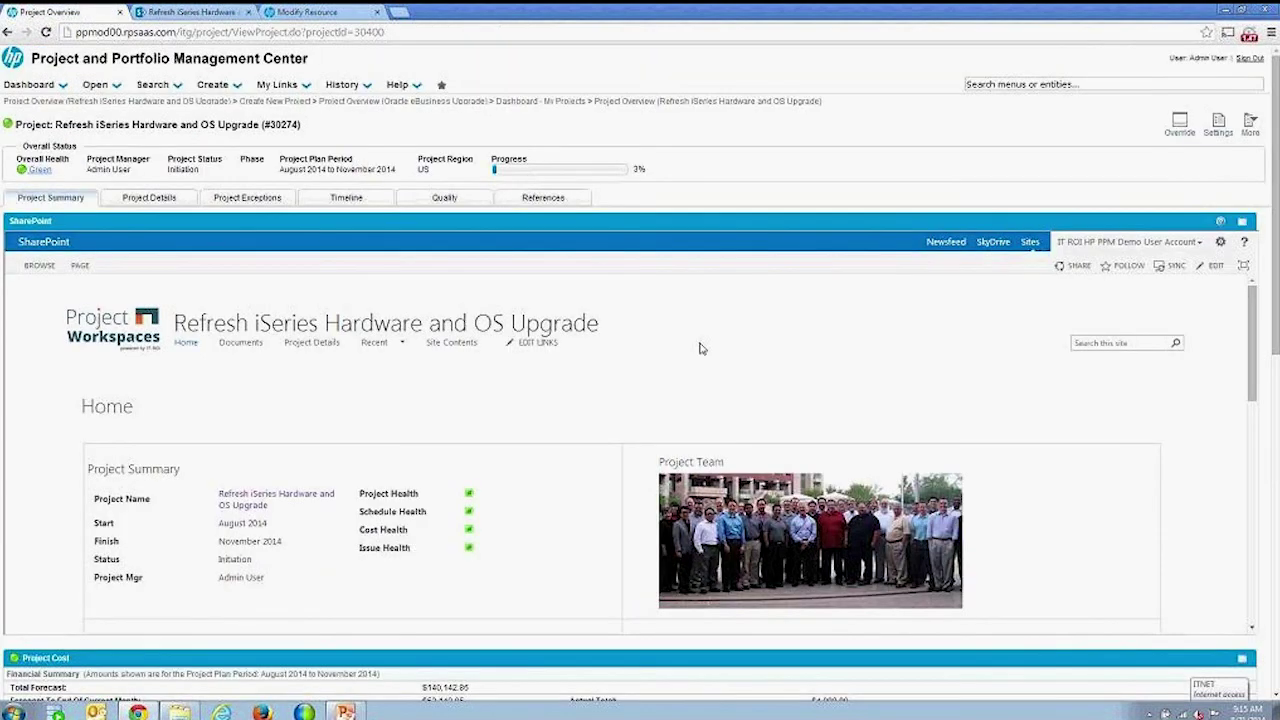
{"action": "left_click_drag", "start_coordinate": [1251, 353], "coordinate": [1262, 498]}
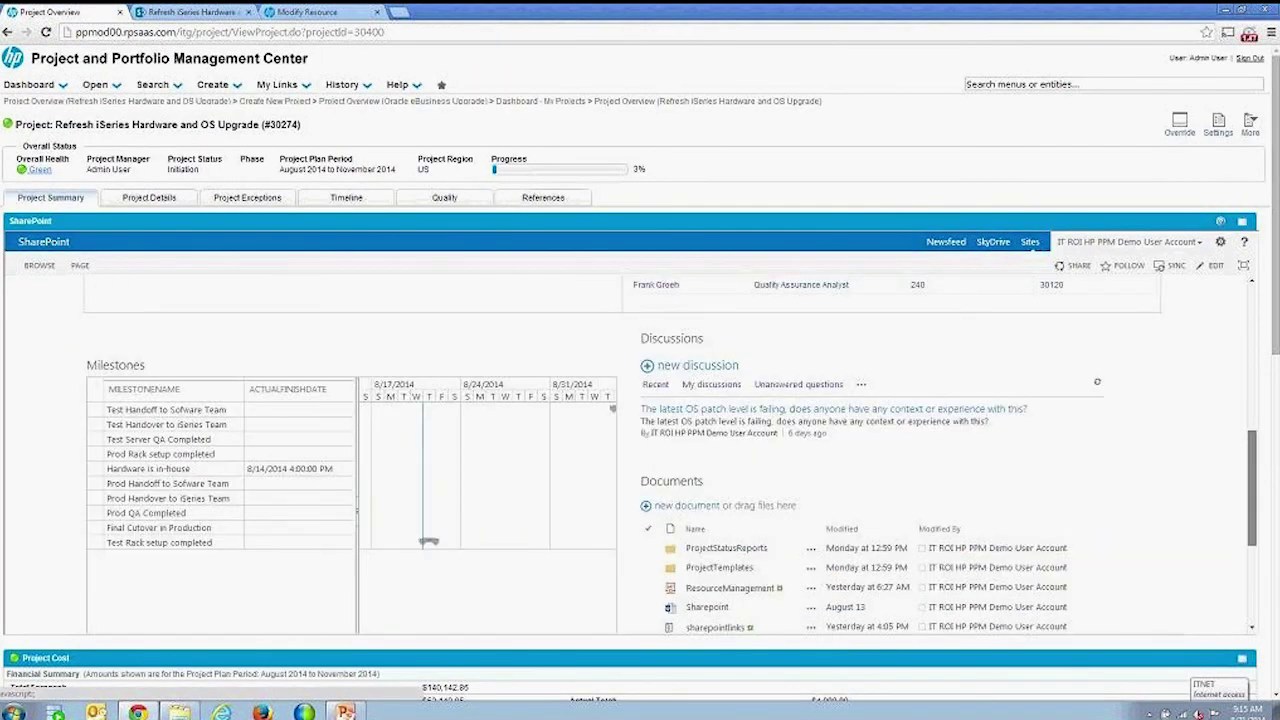
Upload Interfaces.xlsx from the local Sharepoint folder to the Documents library of the project's embedded workspace
{"action": "key", "text": "alt+Tab"}
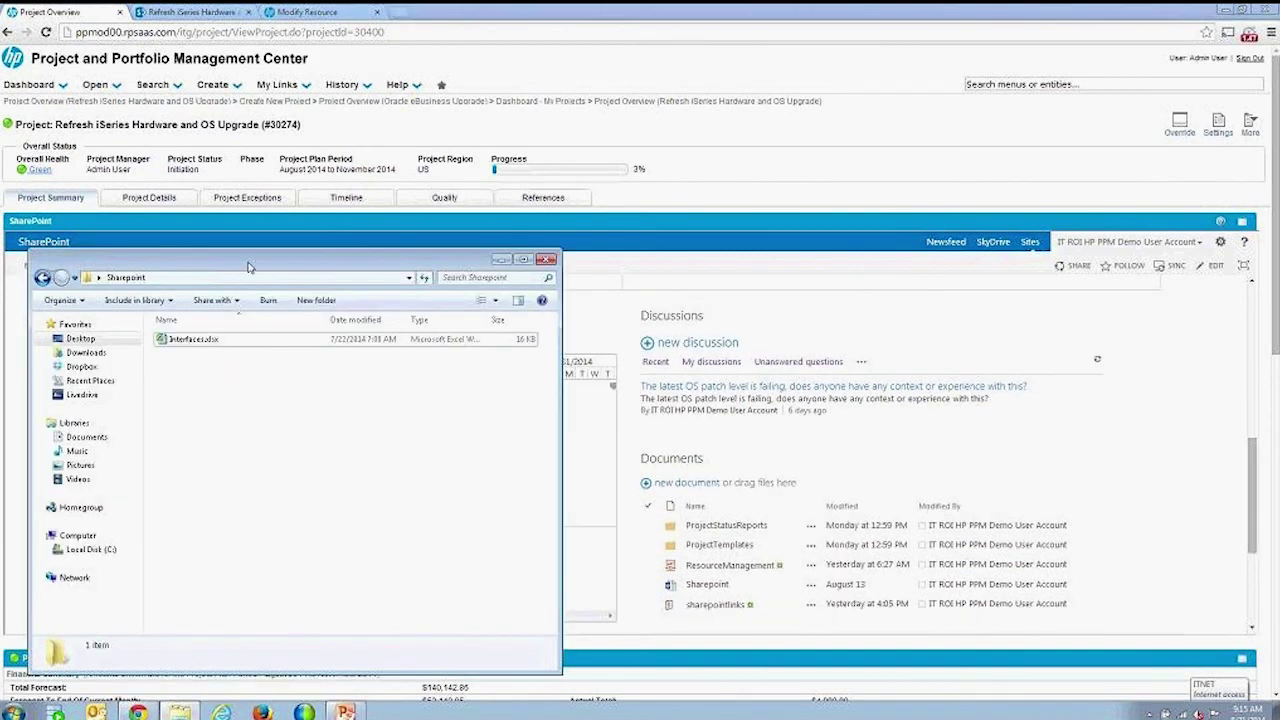
{"action": "left_click_drag", "start_coordinate": [249, 267], "coordinate": [225, 231]}
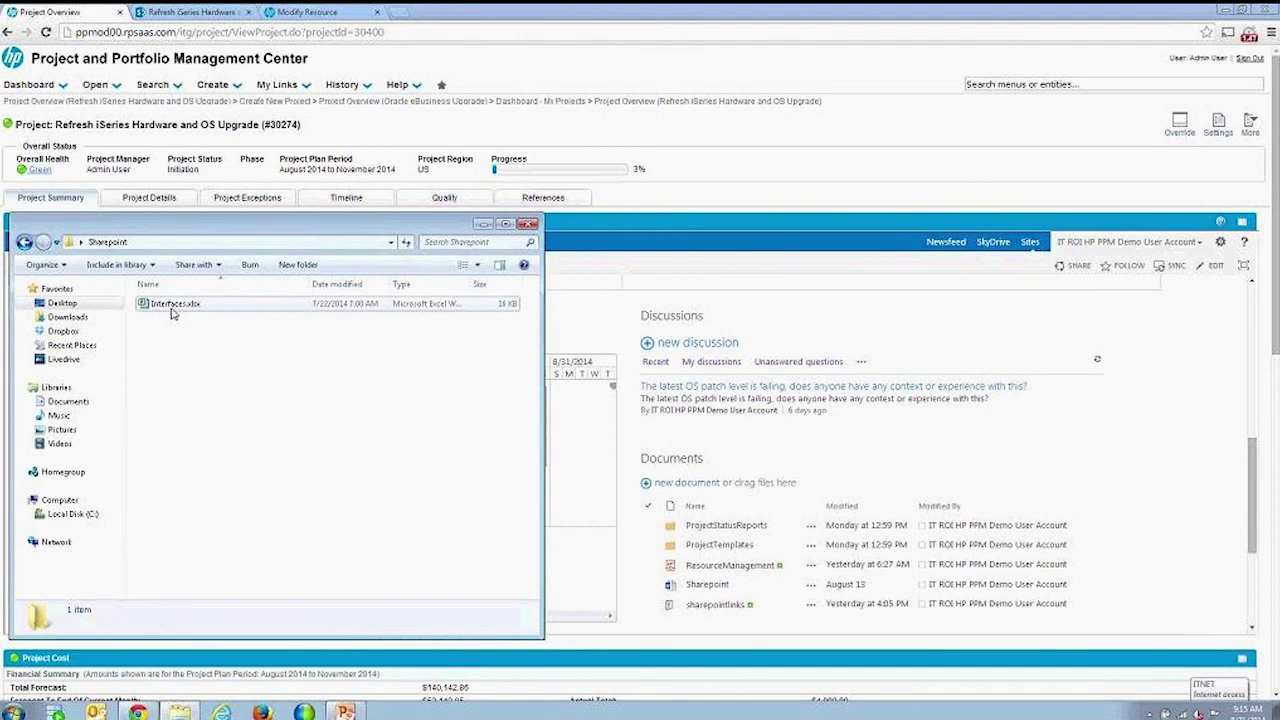
{"action": "left_click_drag", "start_coordinate": [175, 307], "coordinate": [764, 532]}
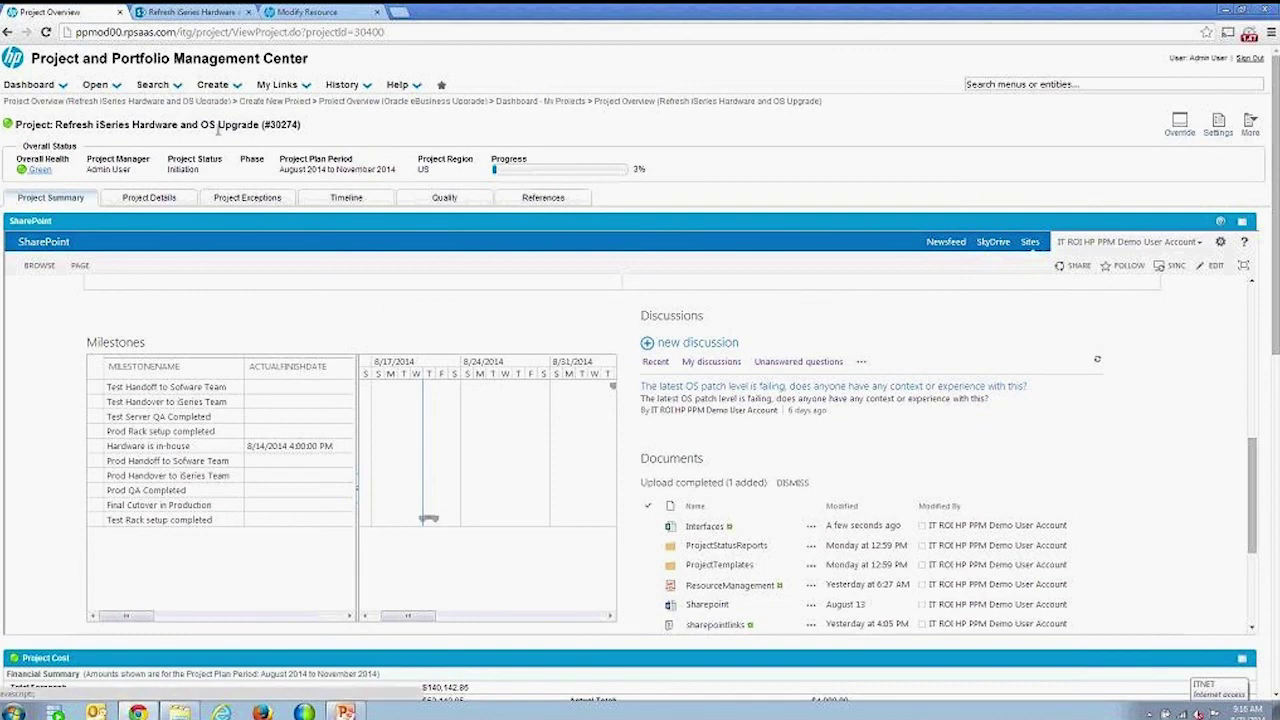
Open the Project Details page of the workspace site and review its time sheets, risks, scope changes and charts
{"action": "left_click", "coordinate": [218, 14]}
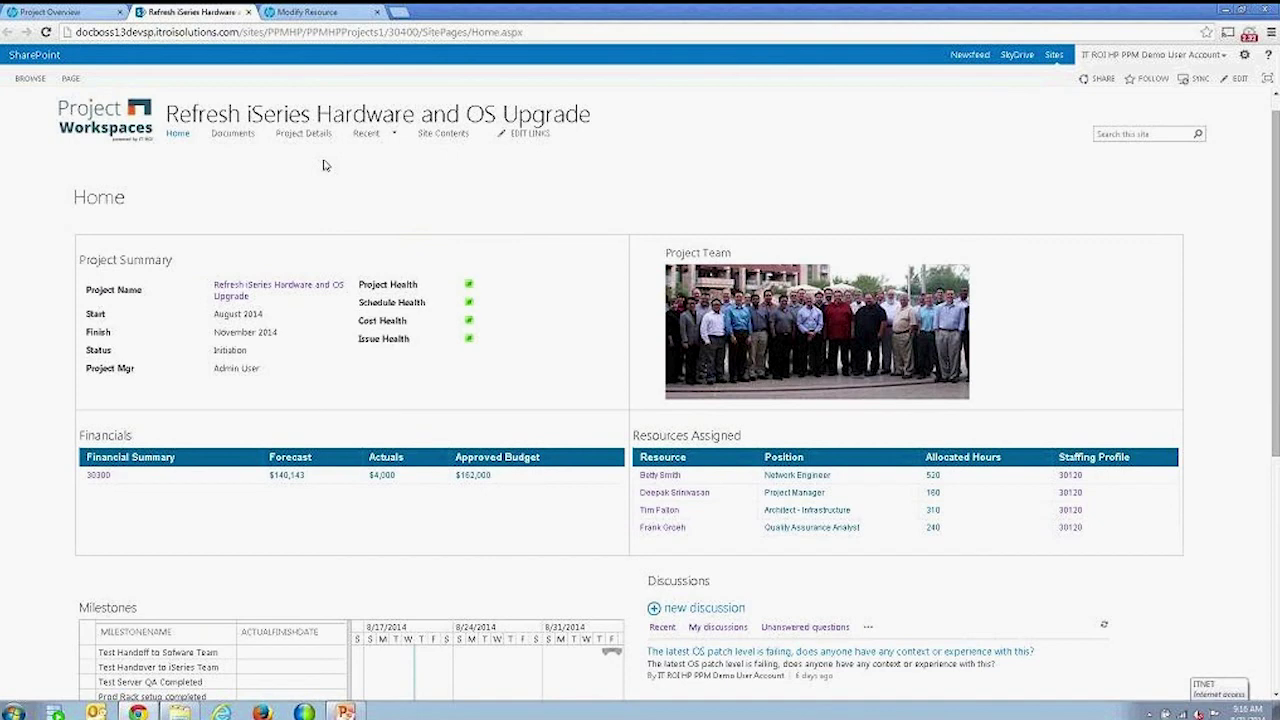
{"action": "mouse_move", "coordinate": [379, 141]}
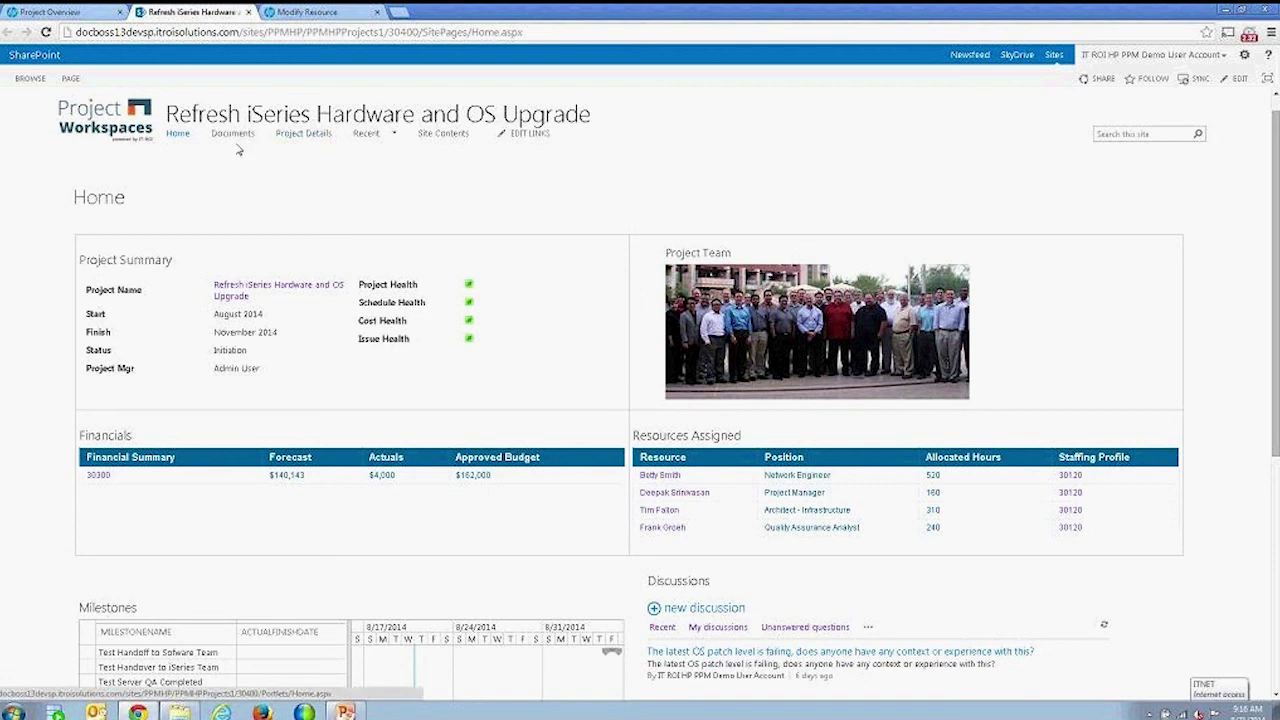
{"action": "left_click", "coordinate": [315, 136]}
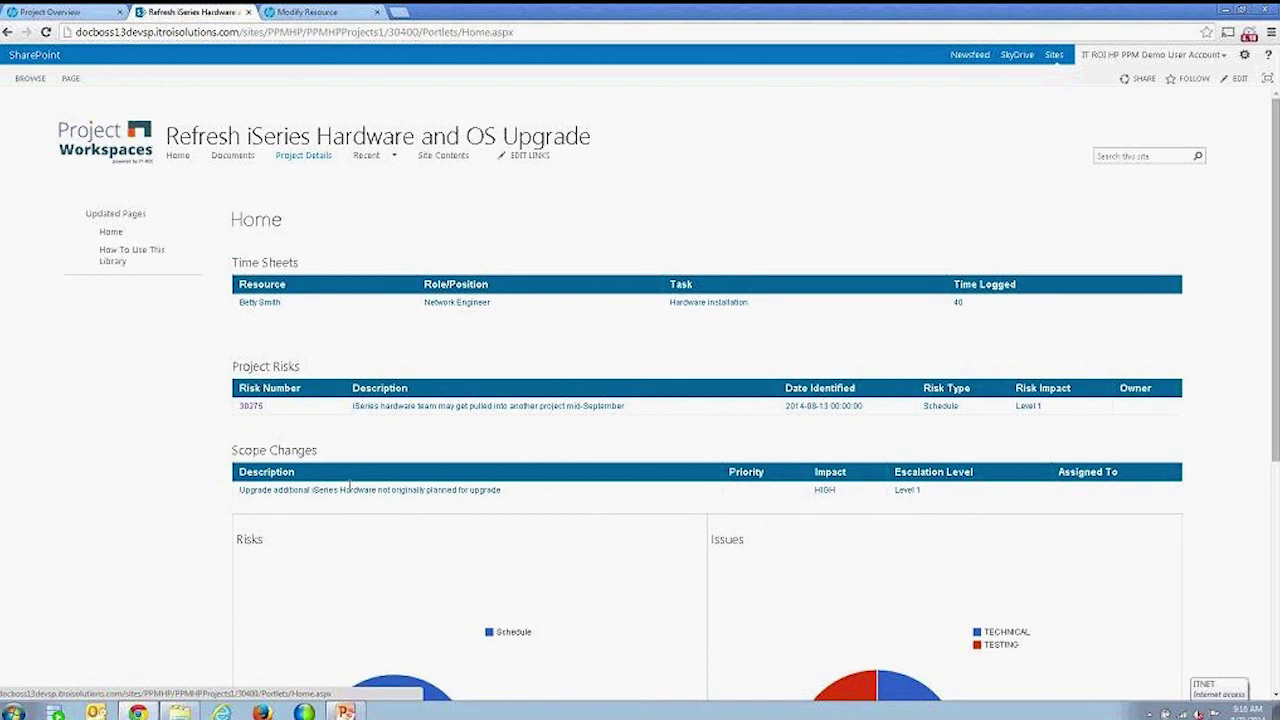
{"action": "scroll", "coordinate": [349, 487], "scroll_direction": "down", "scroll_amount": 2}
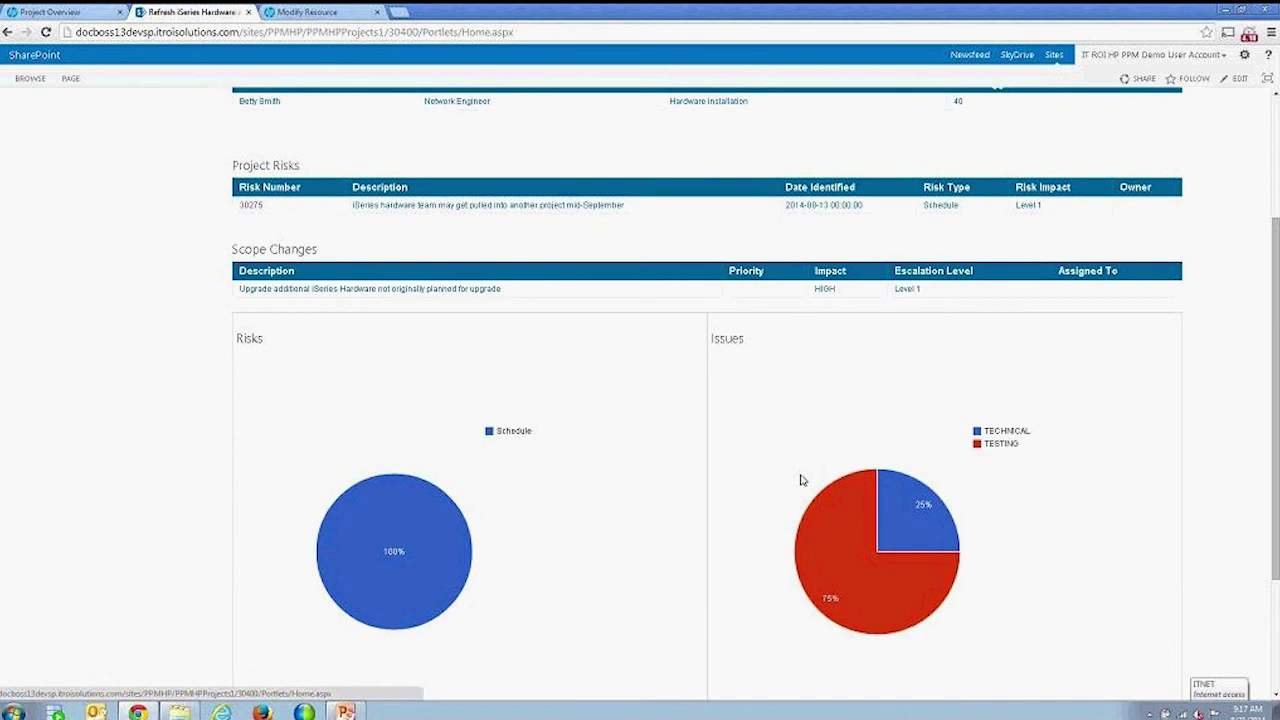
{"action": "scroll", "coordinate": [802, 480], "scroll_direction": "up", "scroll_amount": 2}
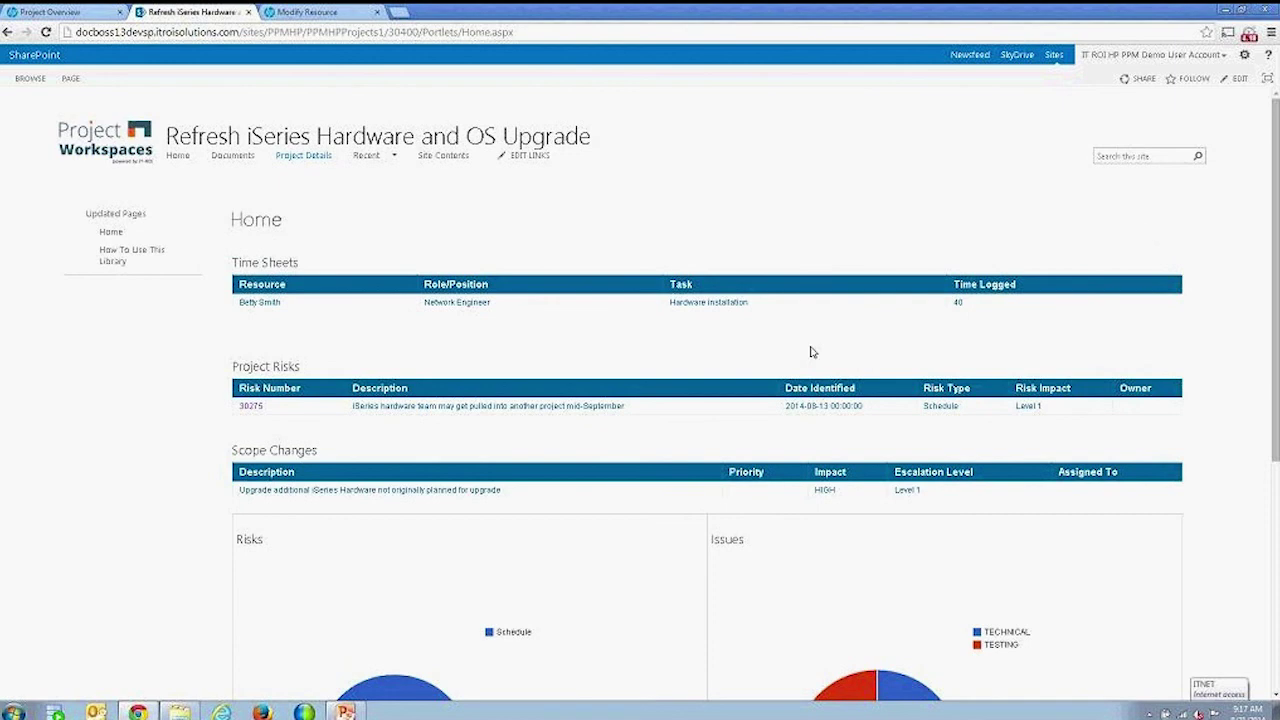
Put the Project Details page in edit mode and insert the PPM portletBoss web part from the PPMBoss category below Time Sheets
{"action": "left_click", "coordinate": [1244, 82]}
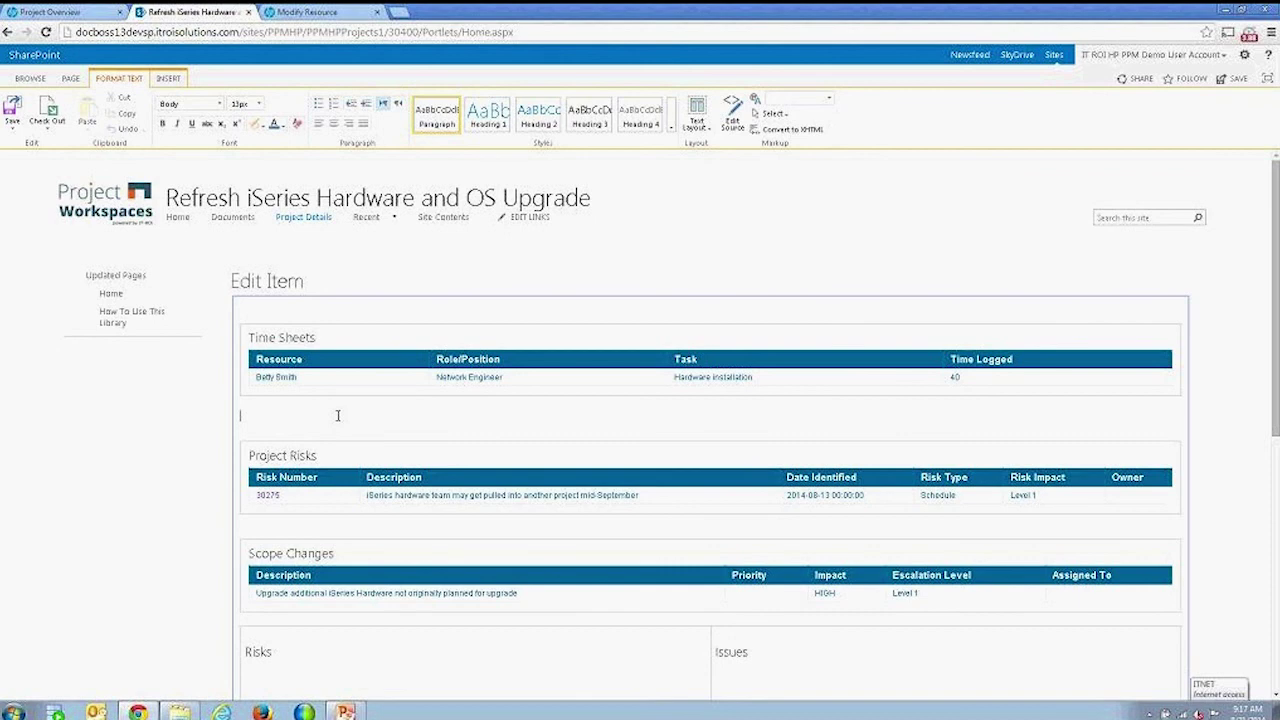
{"action": "left_click", "coordinate": [175, 79]}
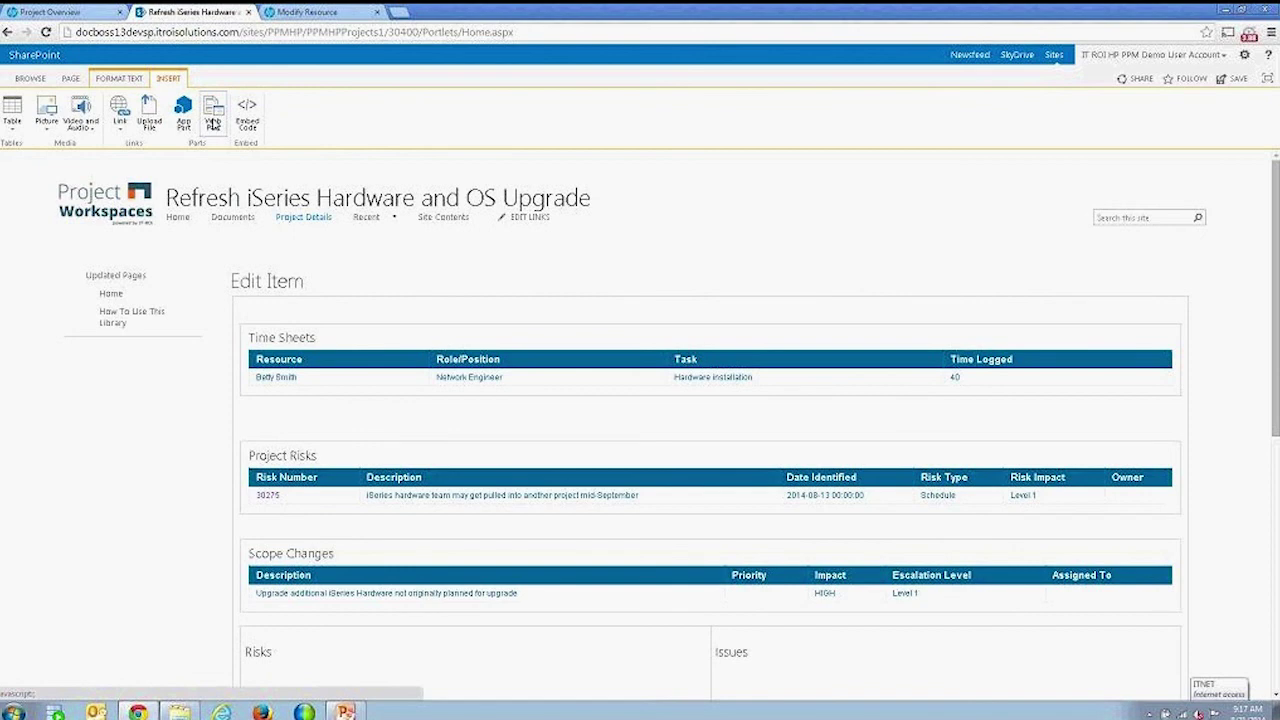
{"action": "left_click", "coordinate": [213, 122]}
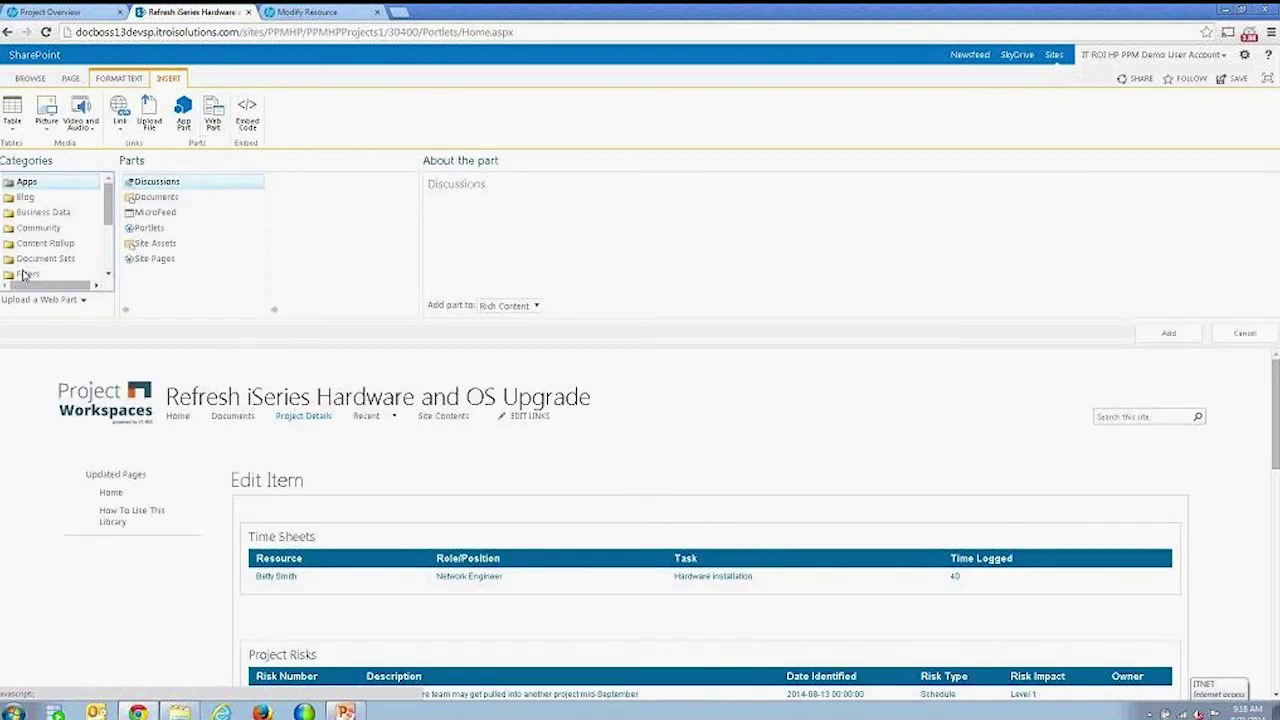
{"action": "scroll", "coordinate": [113, 218], "scroll_direction": "down", "scroll_amount": 1}
{"action": "left_click_drag", "start_coordinate": [113, 218], "coordinate": [118, 259]}
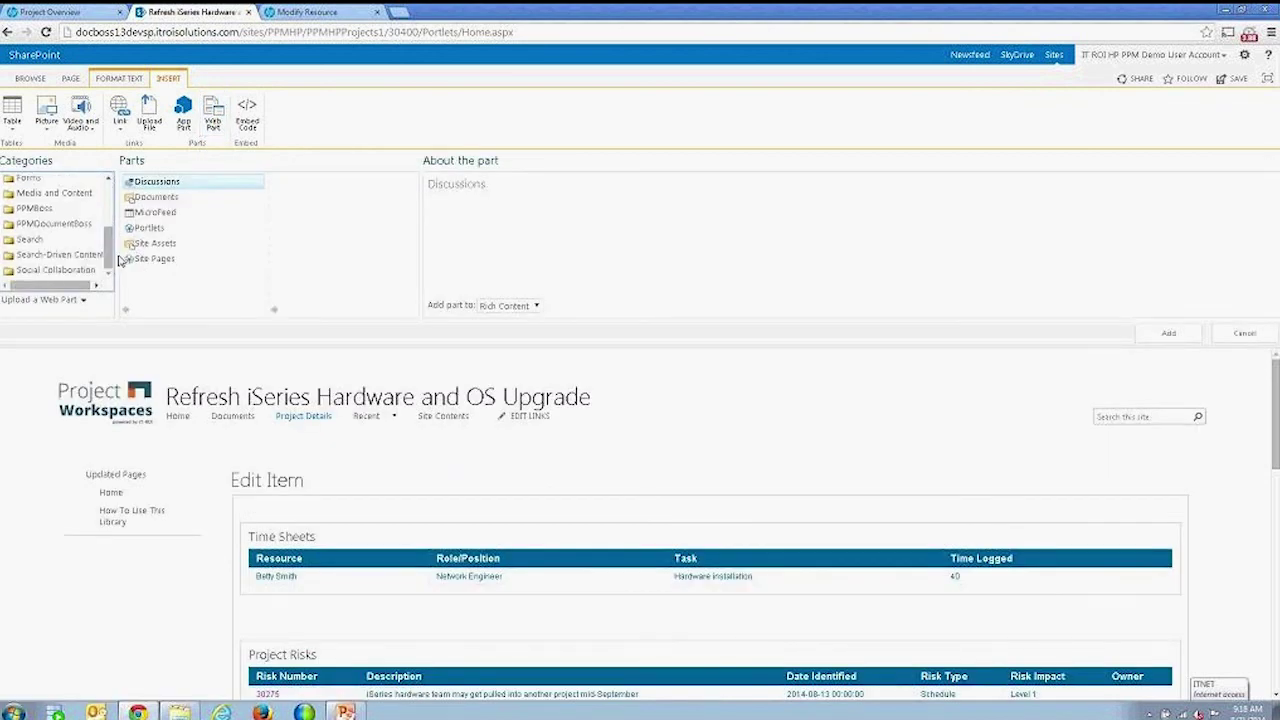
{"action": "left_click", "coordinate": [45, 210]}
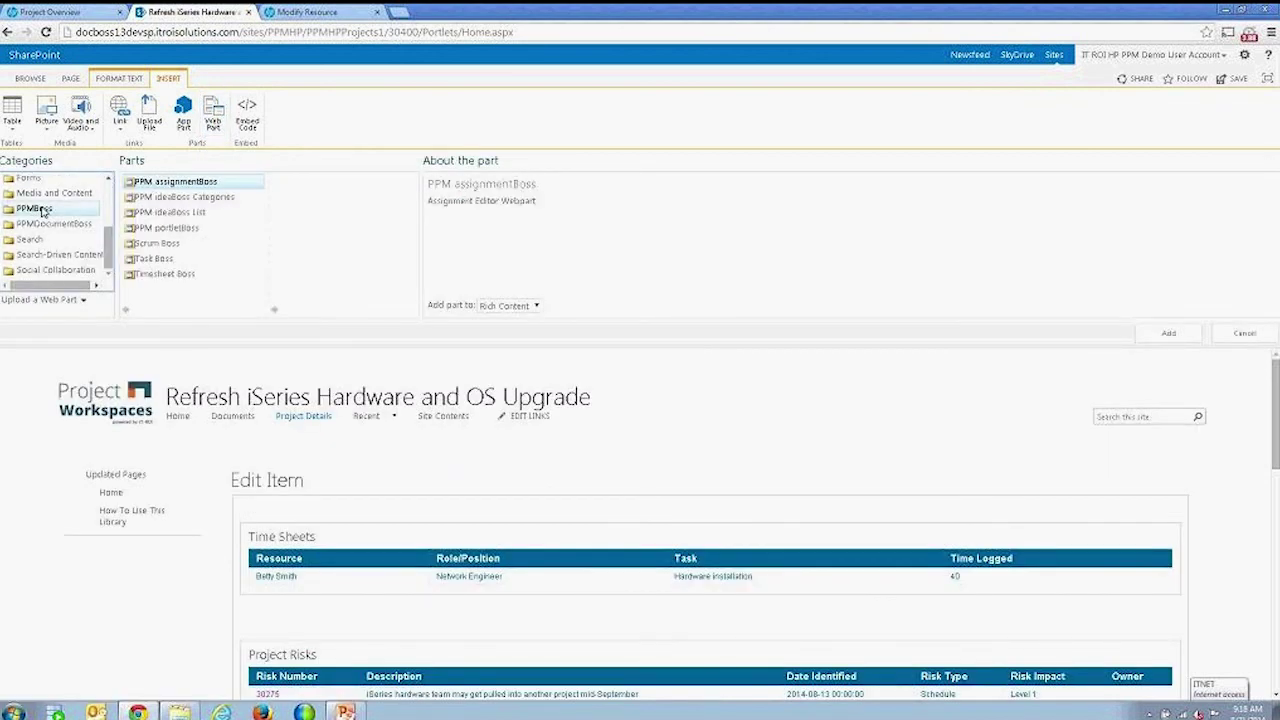
{"action": "left_click", "coordinate": [197, 229]}
{"action": "left_click", "coordinate": [1167, 334]}
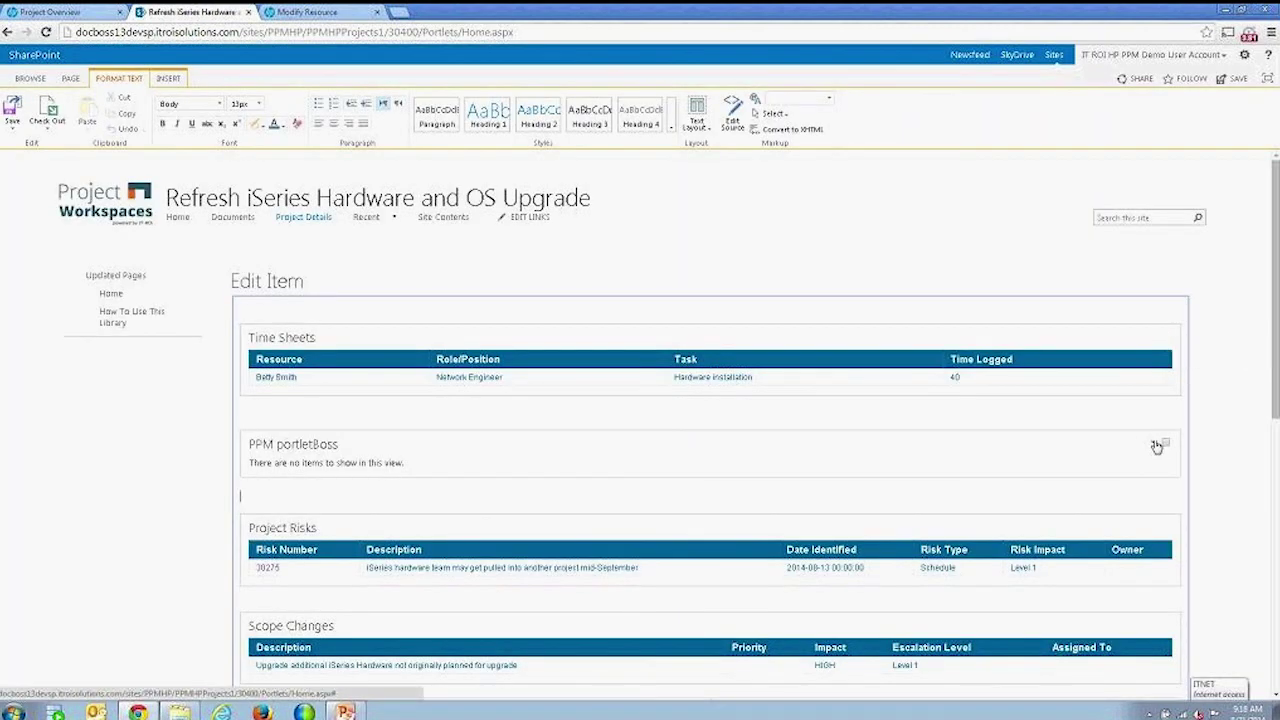
Set the new portletBoss web part's datasource to DOCBOSS_PW_OUT_PROJECT_ISSUES and apply it
{"action": "left_click", "coordinate": [1155, 444]}
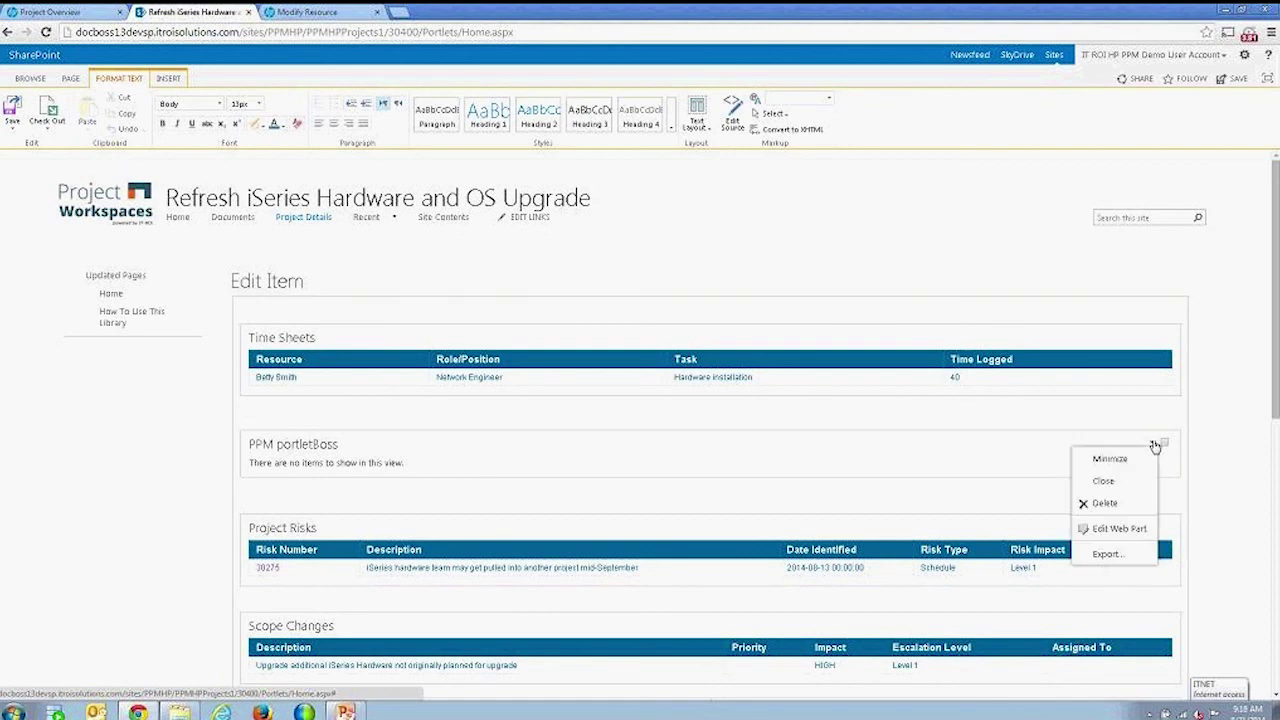
{"action": "left_click", "coordinate": [1127, 539]}
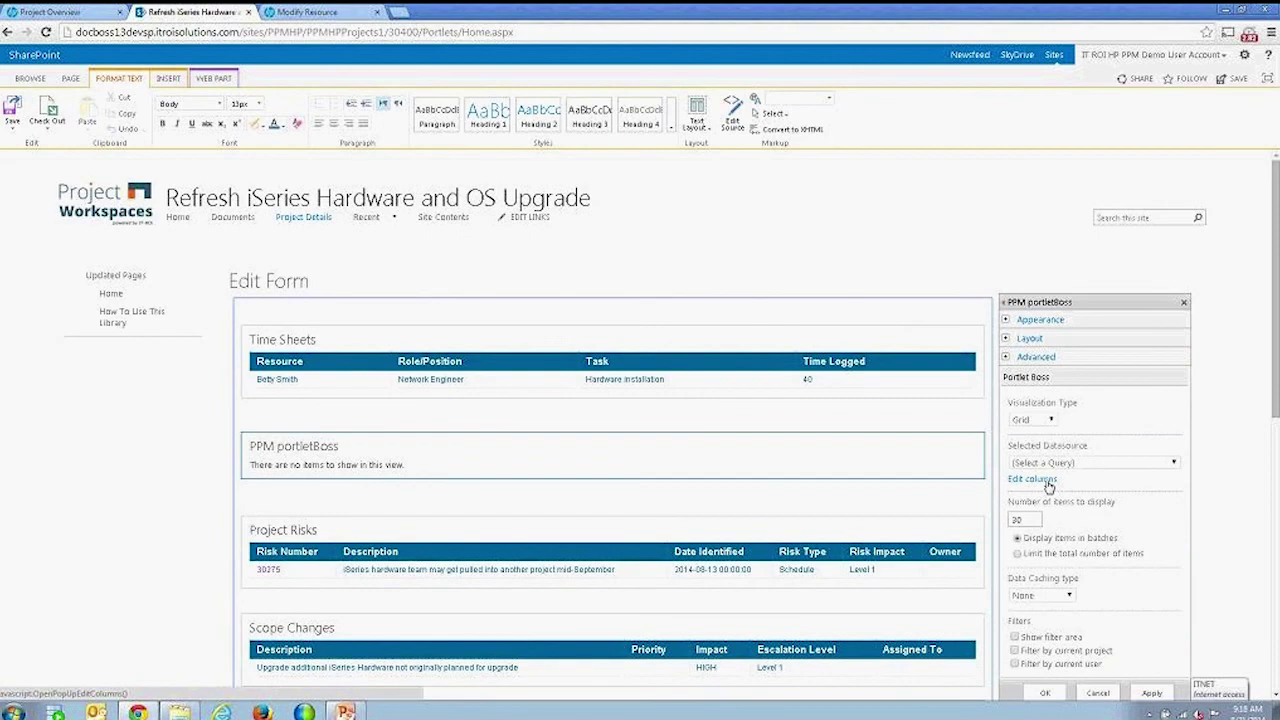
{"action": "scroll", "coordinate": [1048, 487], "scroll_direction": "down", "scroll_amount": 1}
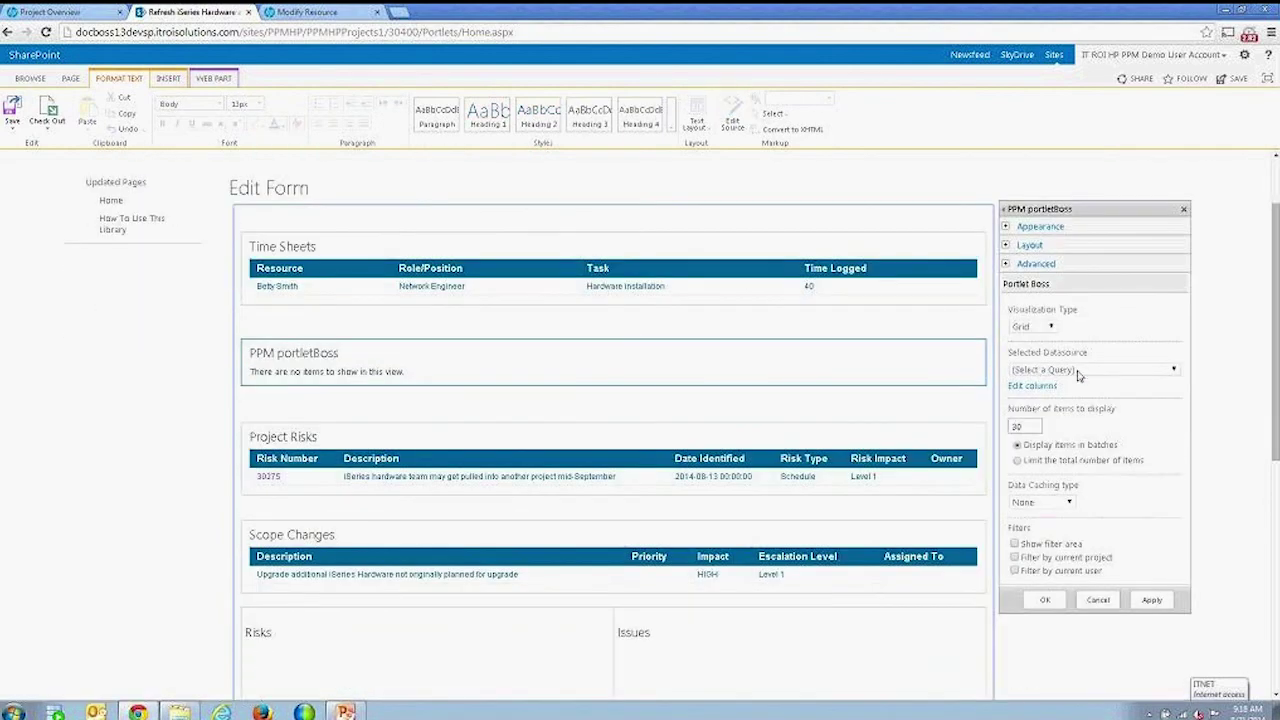
{"action": "left_click", "coordinate": [1078, 372]}
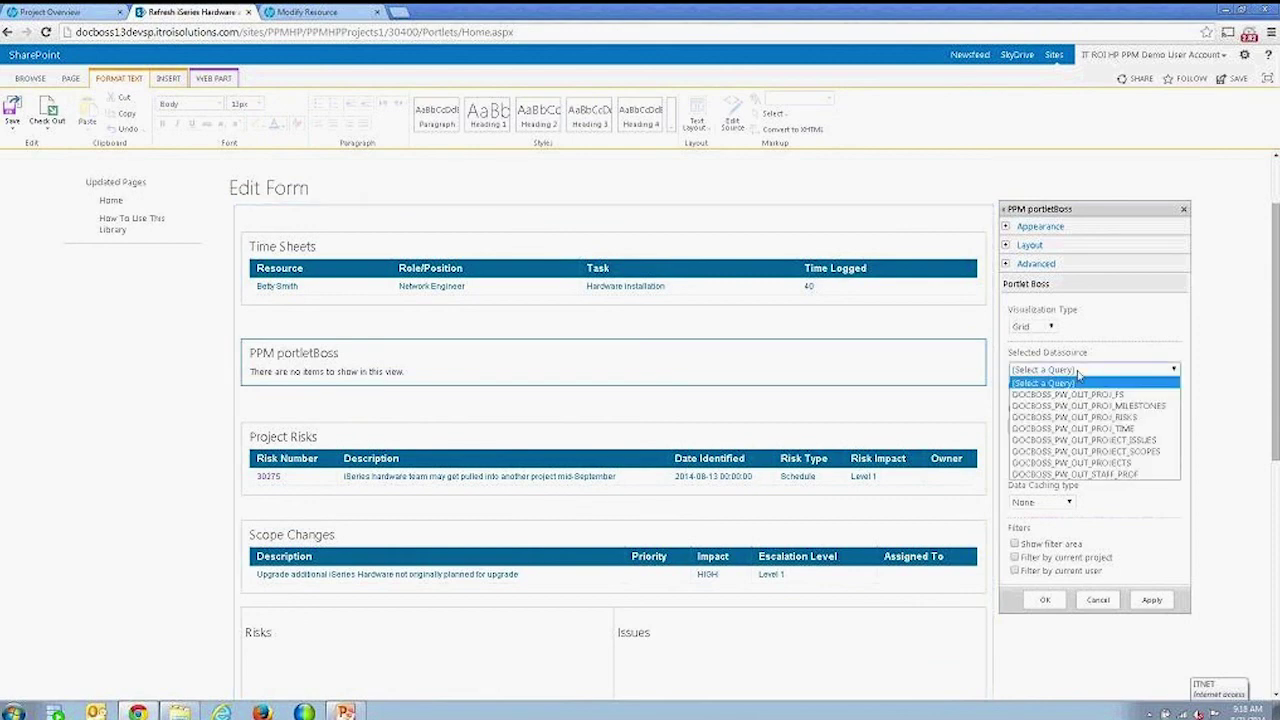
{"action": "left_click", "coordinate": [1088, 440]}
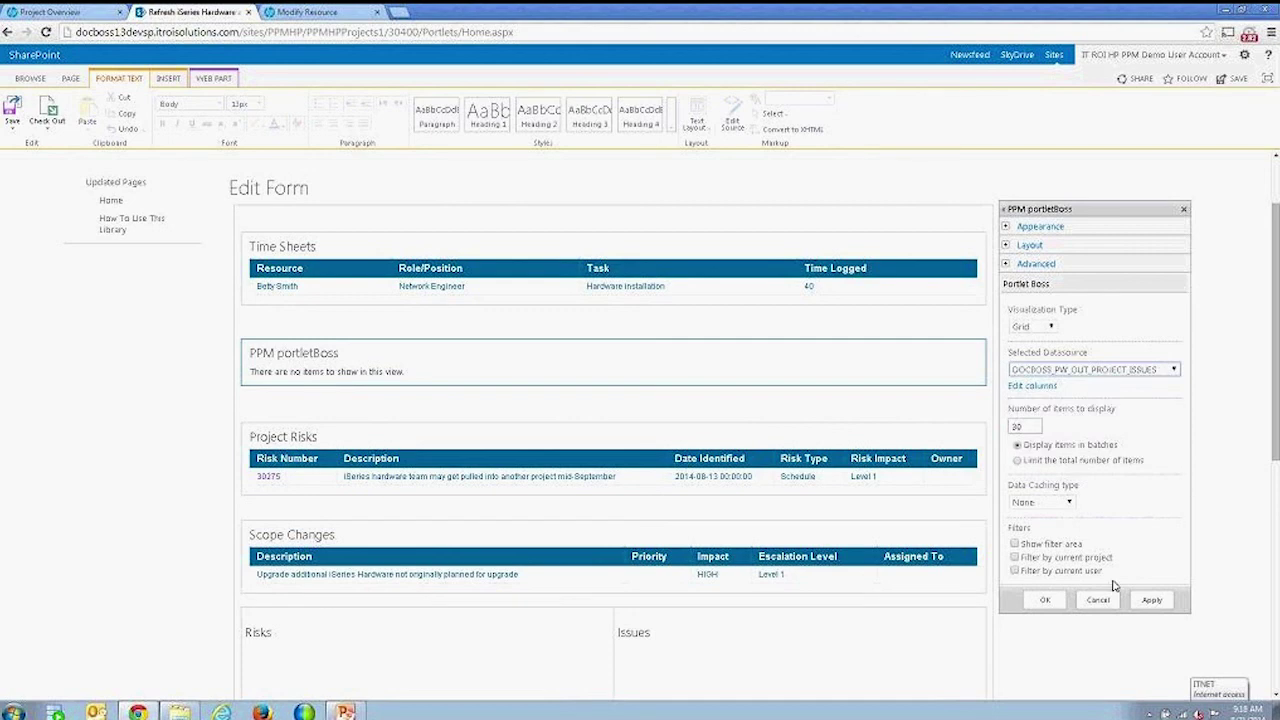
{"action": "left_click", "coordinate": [1158, 600]}
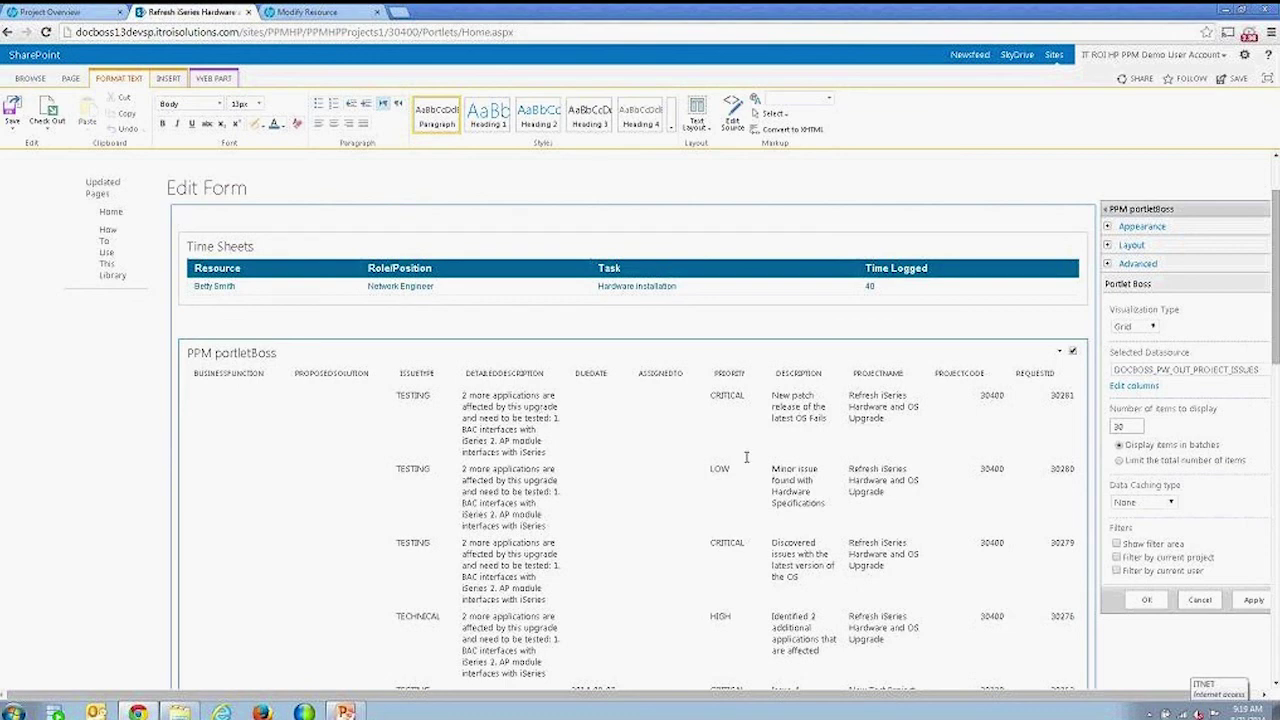
Examine the issues listed in the portletBoss grid and view the sort and filter options of its PRIORITY column
{"action": "scroll", "coordinate": [746, 457], "scroll_direction": "down", "scroll_amount": 2}
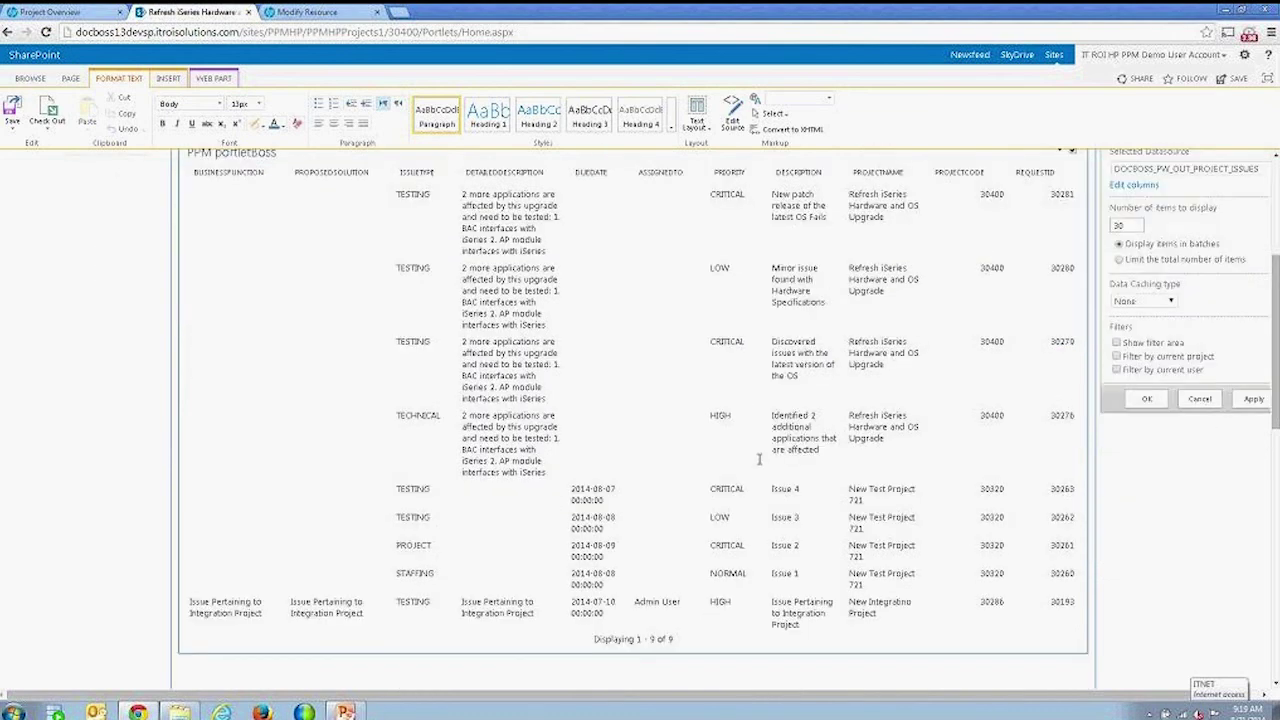
{"action": "scroll", "coordinate": [759, 459], "scroll_direction": "up", "scroll_amount": 2}
{"action": "scroll", "coordinate": [759, 459], "scroll_direction": "up", "scroll_amount": 1}
{"action": "scroll", "coordinate": [762, 473], "scroll_direction": "down", "scroll_amount": 1}
{"action": "scroll", "coordinate": [762, 473], "scroll_direction": "up", "scroll_amount": 1}
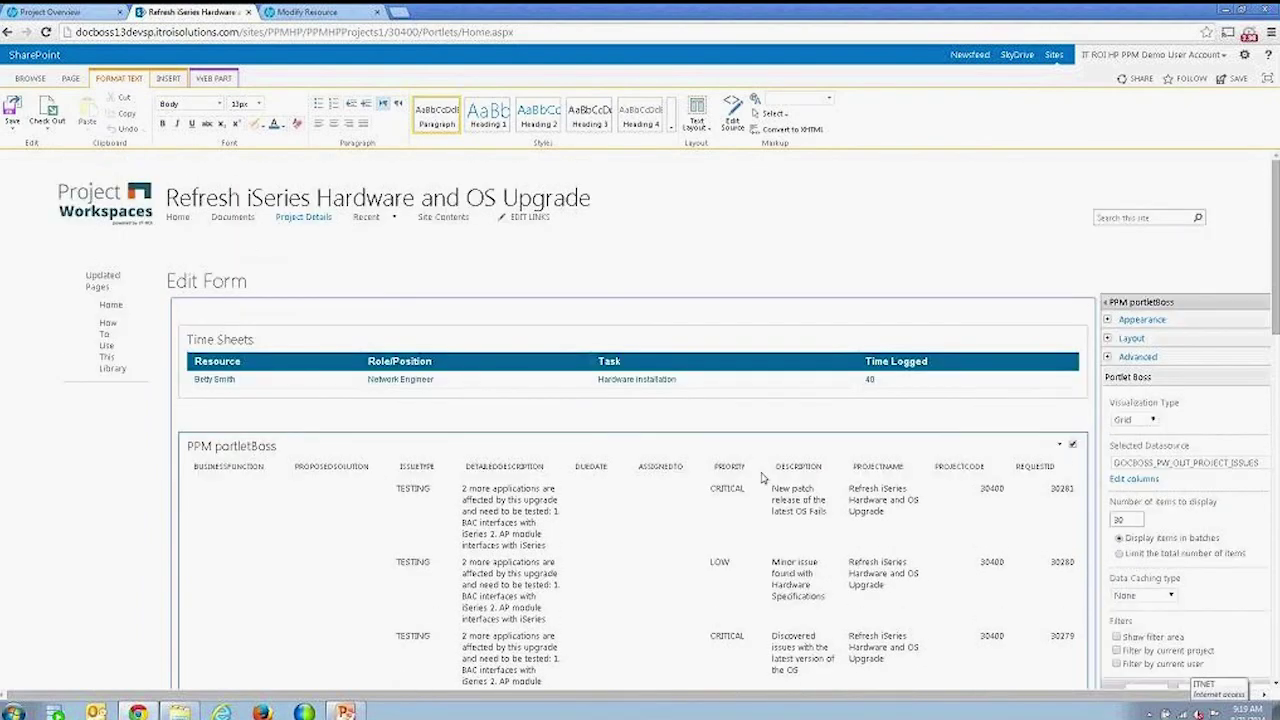
{"action": "scroll", "coordinate": [1145, 450], "scroll_direction": "down", "scroll_amount": 3}
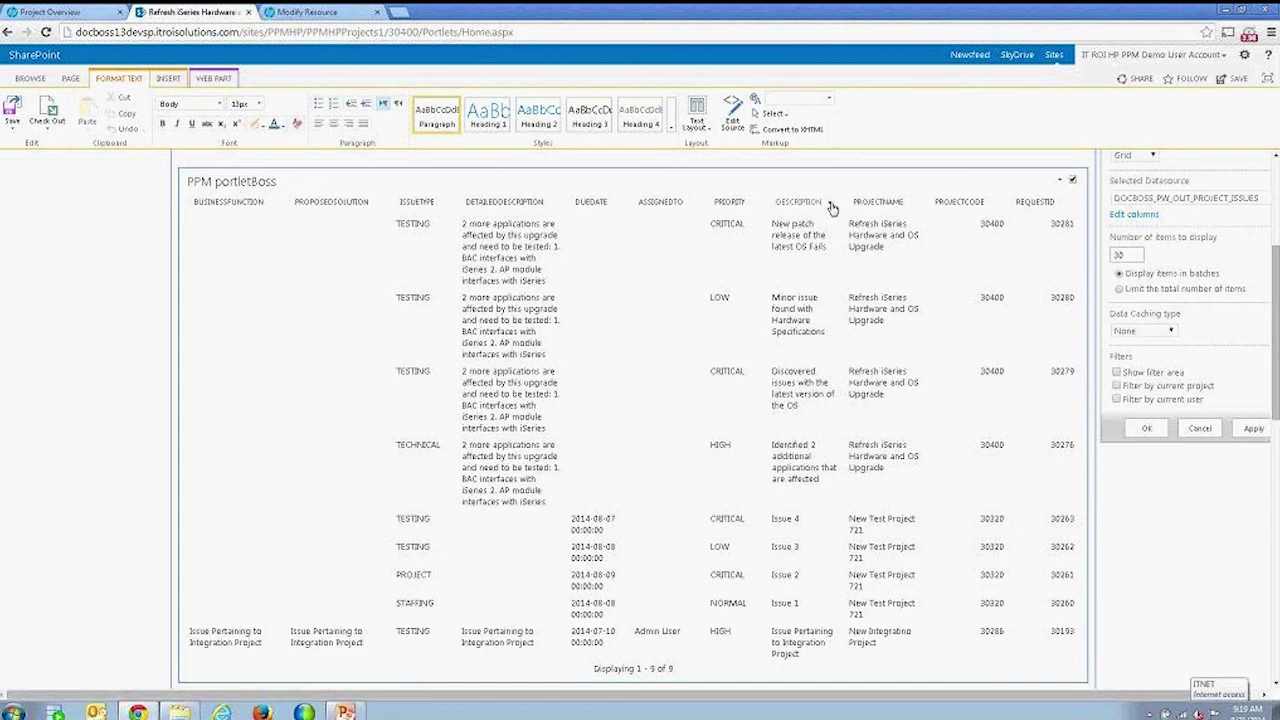
{"action": "scroll", "coordinate": [835, 215], "scroll_direction": "up", "scroll_amount": 3}
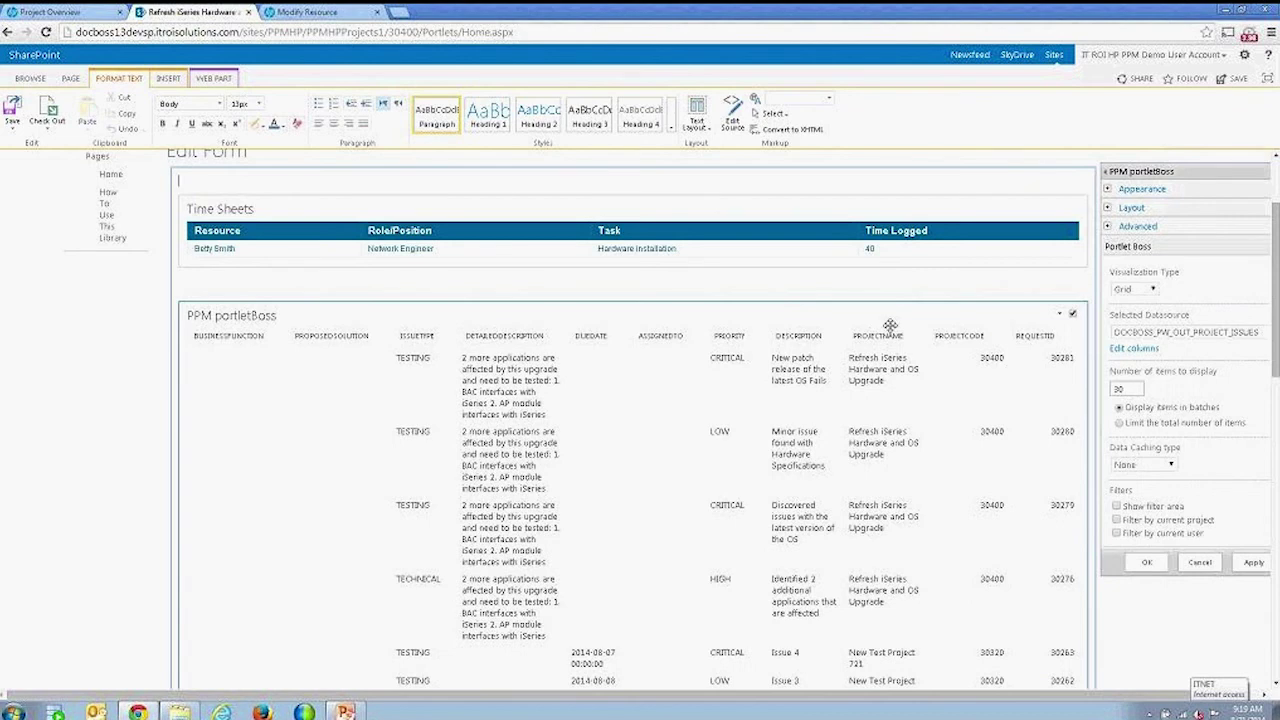
{"action": "scroll", "coordinate": [838, 300], "scroll_direction": "down", "scroll_amount": 2}
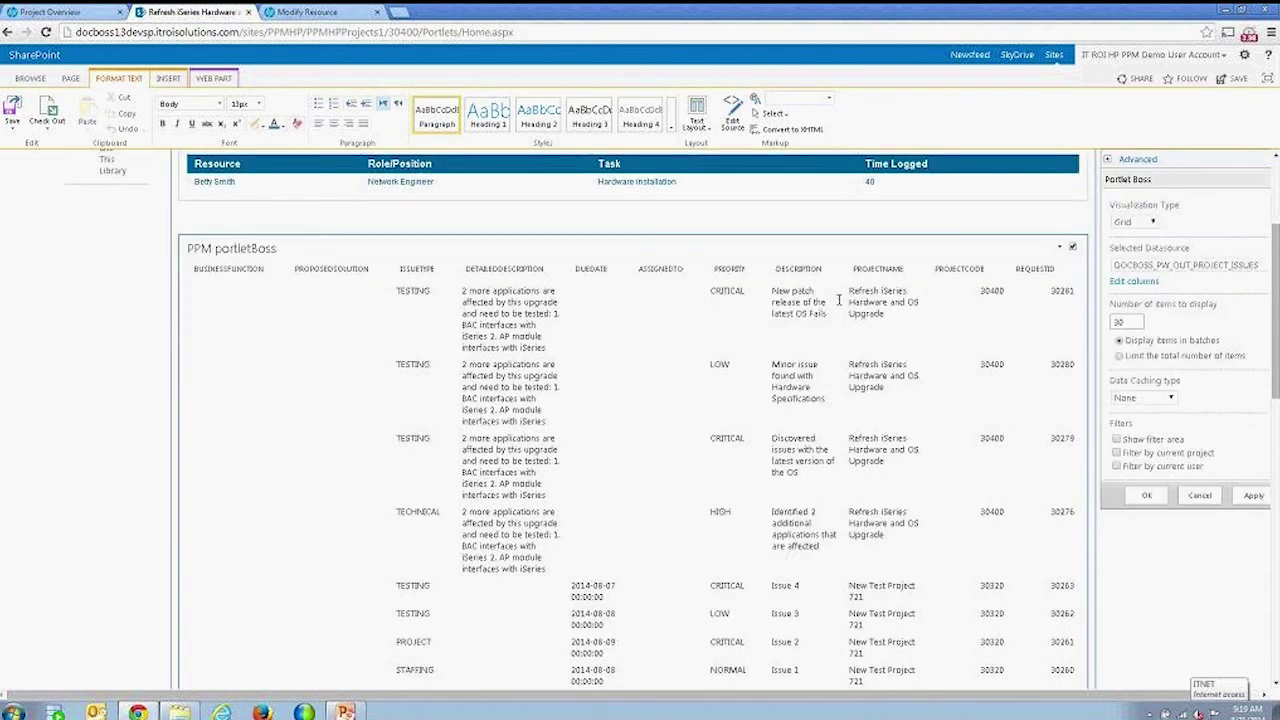
{"action": "left_click", "coordinate": [755, 275]}
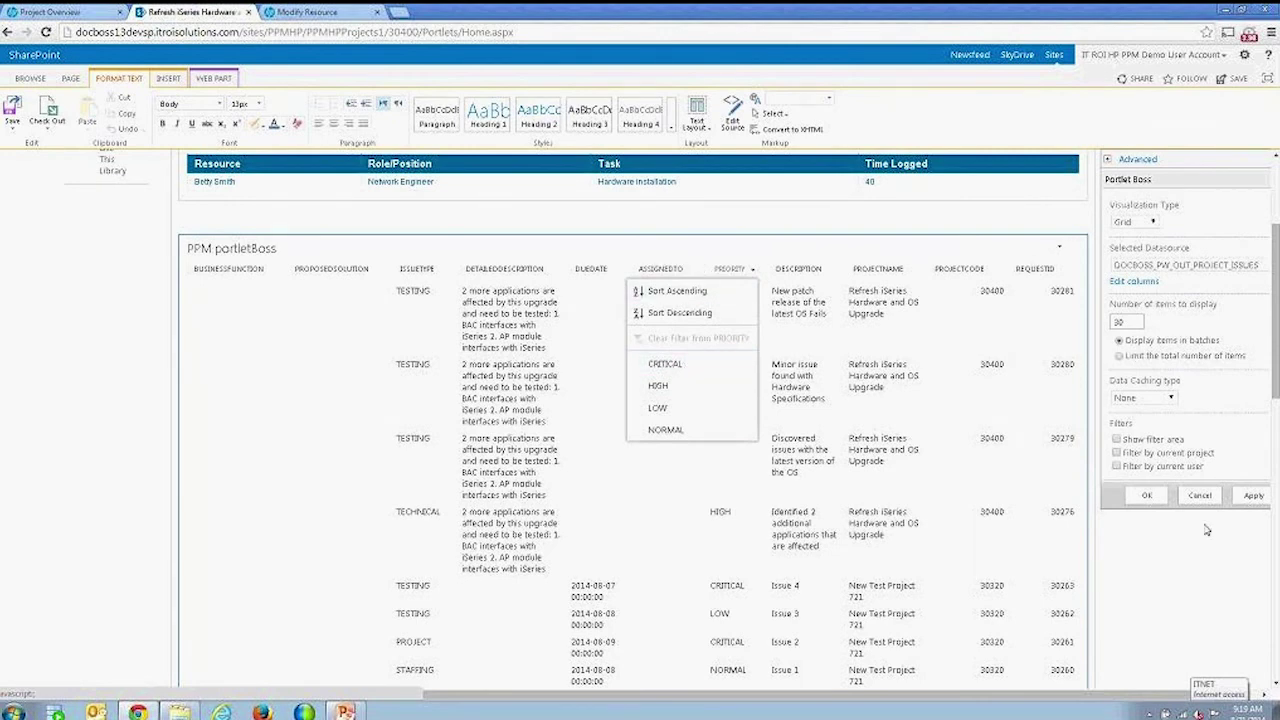
{"action": "scroll", "coordinate": [1276, 338], "scroll_direction": "up", "scroll_amount": 1}
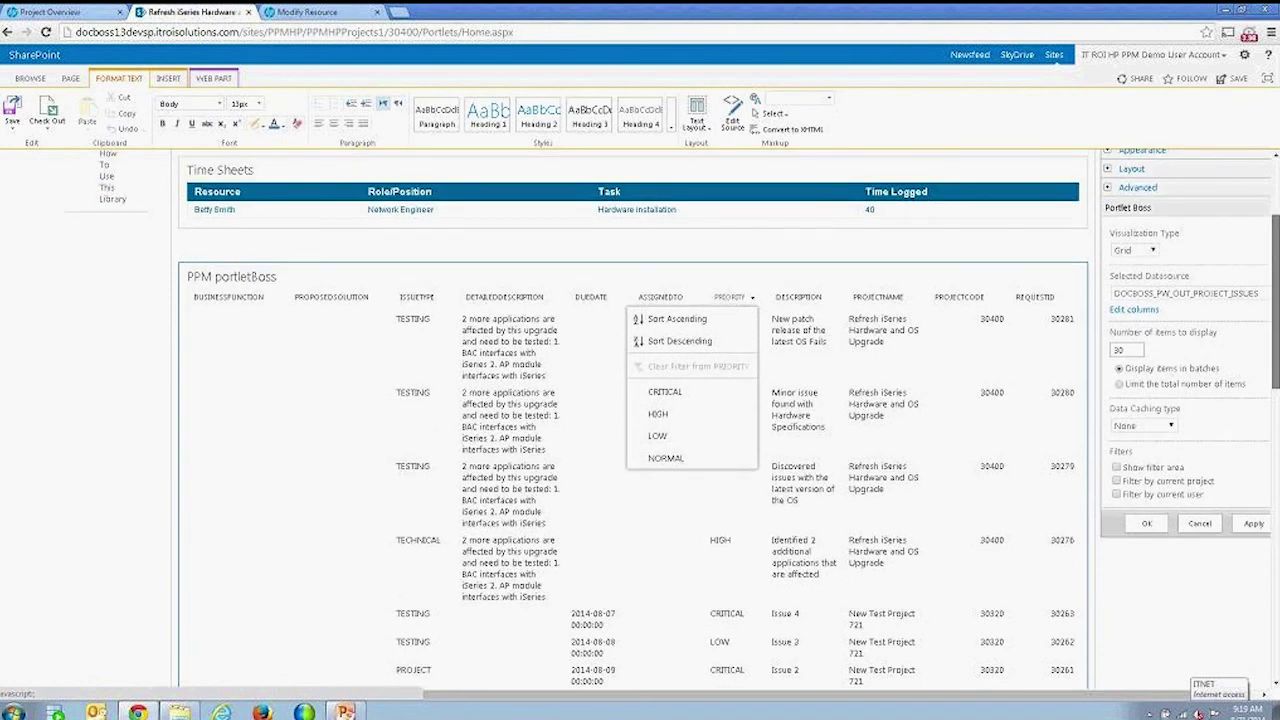
{"action": "scroll", "coordinate": [297, 206], "scroll_direction": "up", "scroll_amount": 1}
{"action": "left_click", "coordinate": [297, 206]}
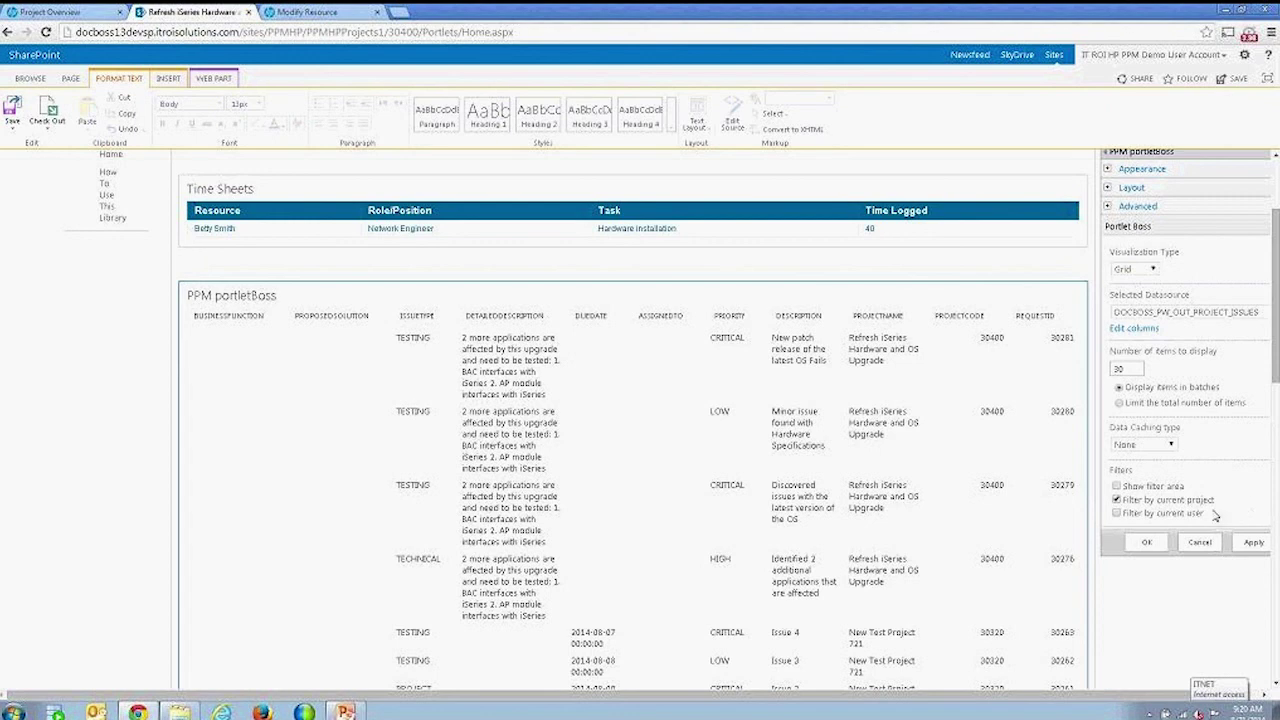
Filter the portletBoss issues grid by current project and apply the setting
{"action": "left_click", "coordinate": [1251, 545]}
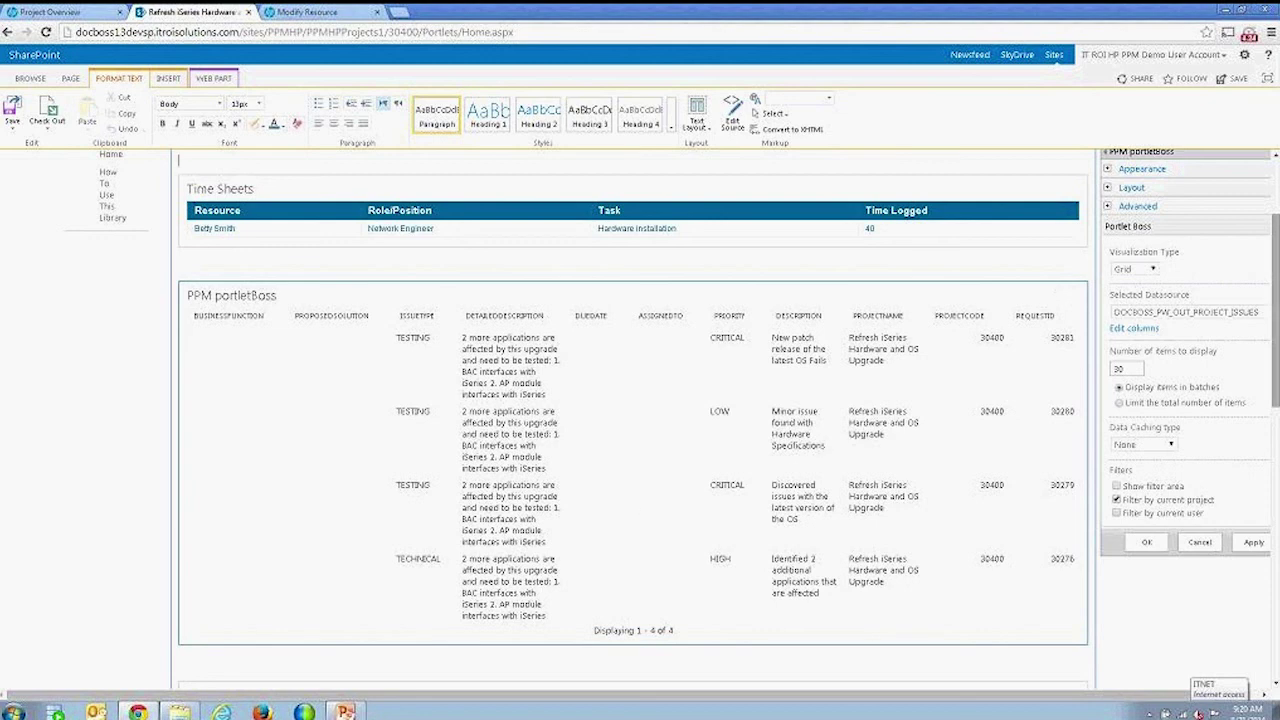
{"action": "scroll", "coordinate": [1276, 300], "scroll_direction": "up", "scroll_amount": 1}
{"action": "scroll", "coordinate": [1114, 371], "scroll_direction": "down", "scroll_amount": 1}
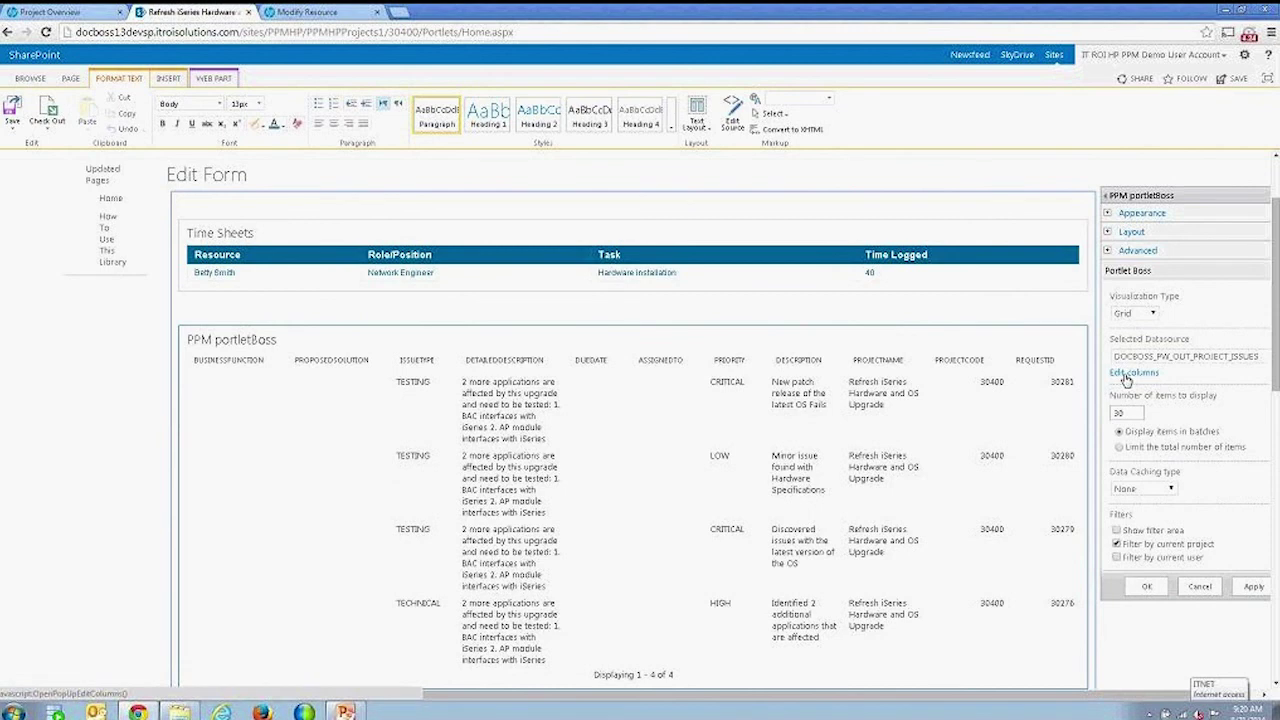
Open the column settings of the issues grid and set the display name of REQUESTID to Issue Number
{"action": "left_click", "coordinate": [1130, 373]}
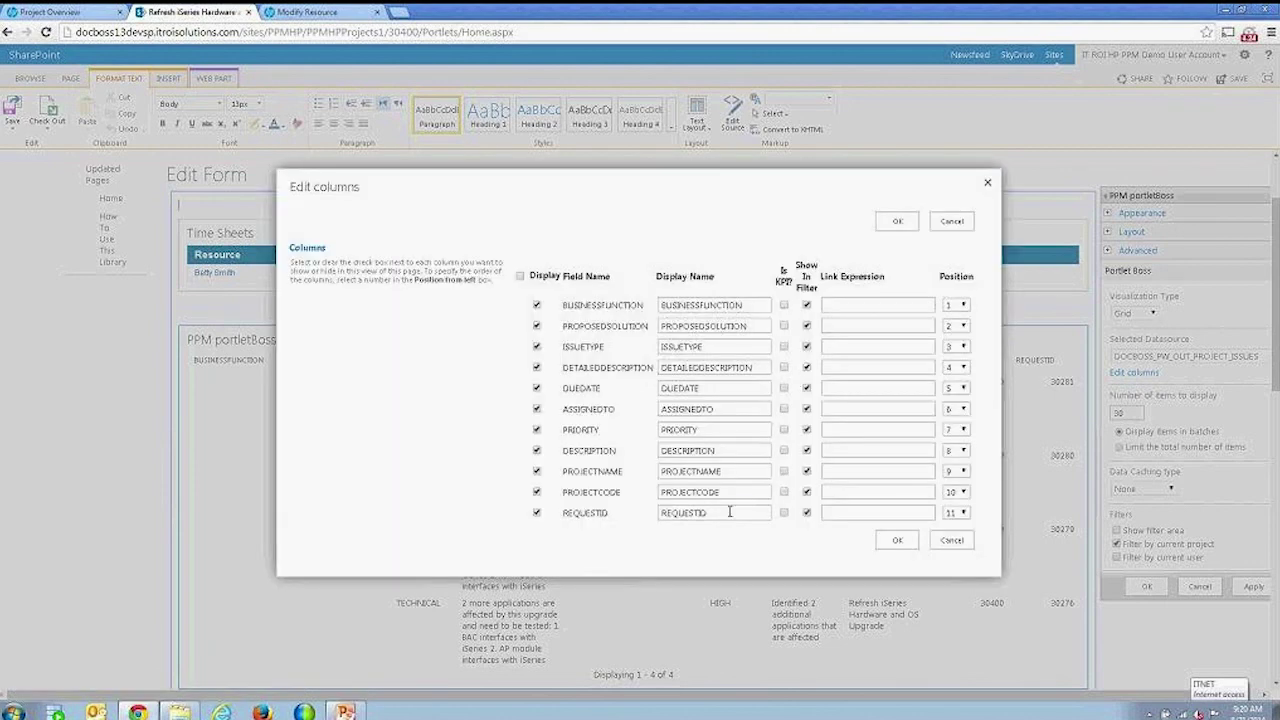
{"action": "left_click_drag", "start_coordinate": [730, 511], "coordinate": [634, 527]}
{"action": "type", "text": "Request ID"}
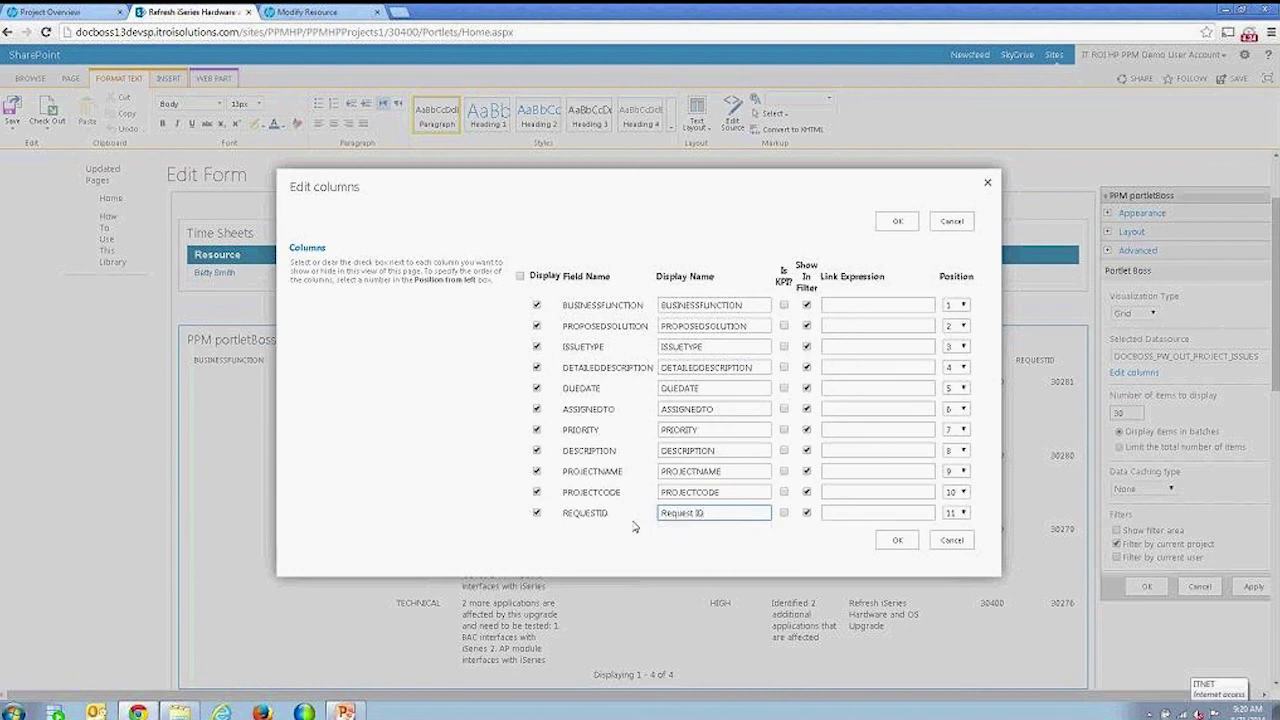
{"action": "left_click_drag", "start_coordinate": [704, 512], "coordinate": [629, 521]}
{"action": "type", "text": "Issue Number"}
Hide the PROJECTCODE, PROJECTNAME, DETAILEDDESCRIPTION, PROPOSEDSOLUTION and BUSINESSFUNCTION columns from the issues grid
{"action": "left_click", "coordinate": [684, 492]}
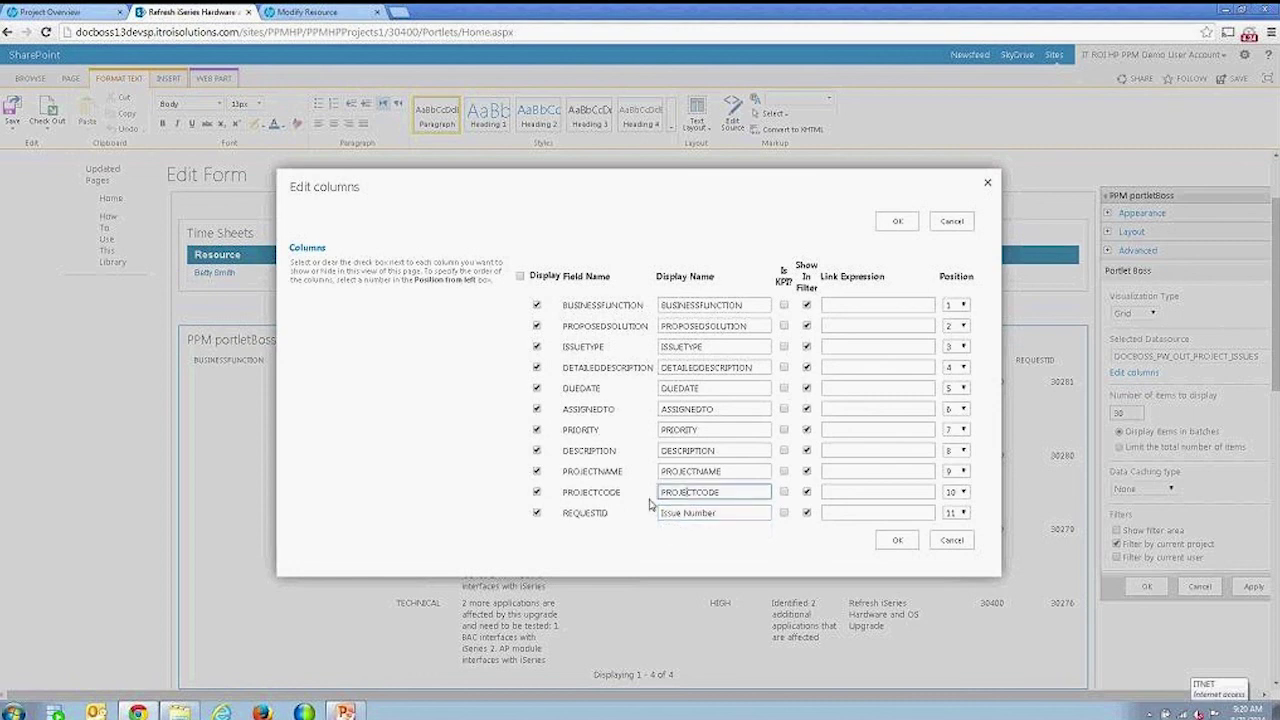
{"action": "left_click", "coordinate": [536, 492]}
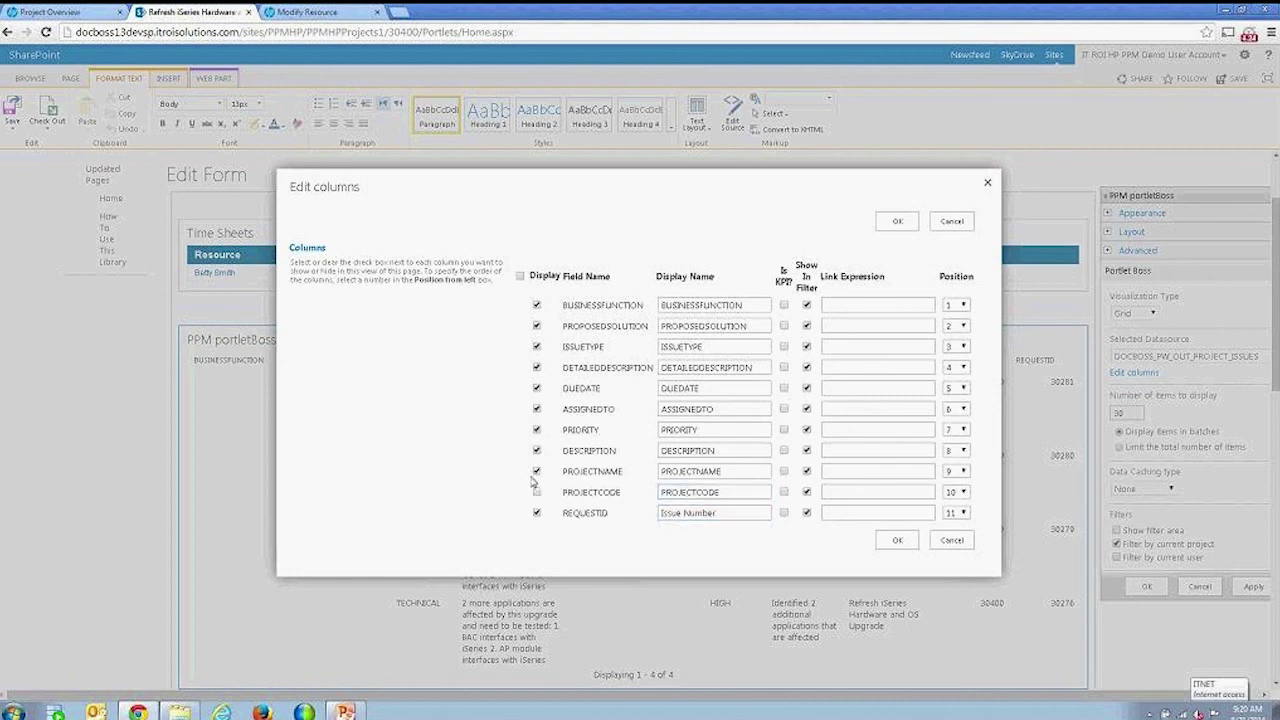
{"action": "left_click", "coordinate": [537, 471]}
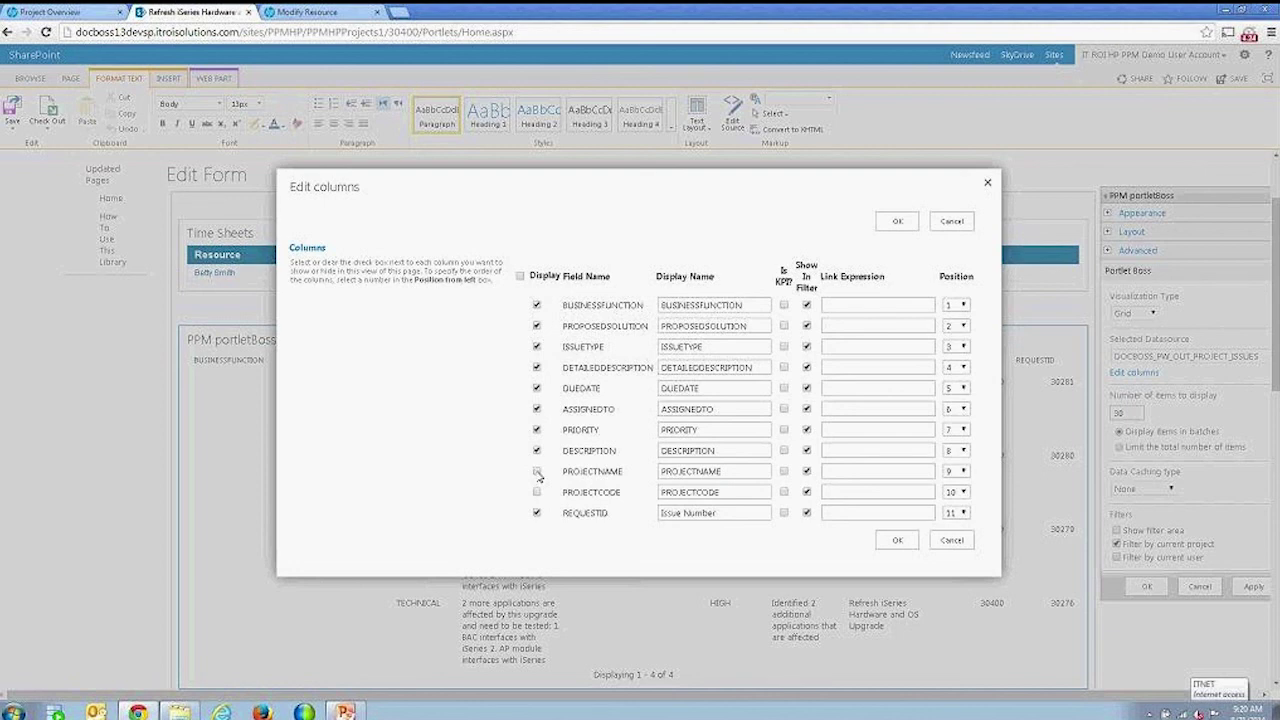
{"action": "left_click", "coordinate": [537, 368]}
{"action": "left_click", "coordinate": [537, 326]}
{"action": "left_click", "coordinate": [537, 305]}
Re-enter PRIORITY as the priority column's display name and set the display name of the DESCRIPTION column to Description
{"action": "left_click", "coordinate": [593, 430]}
{"action": "type", "text": "Priority"}
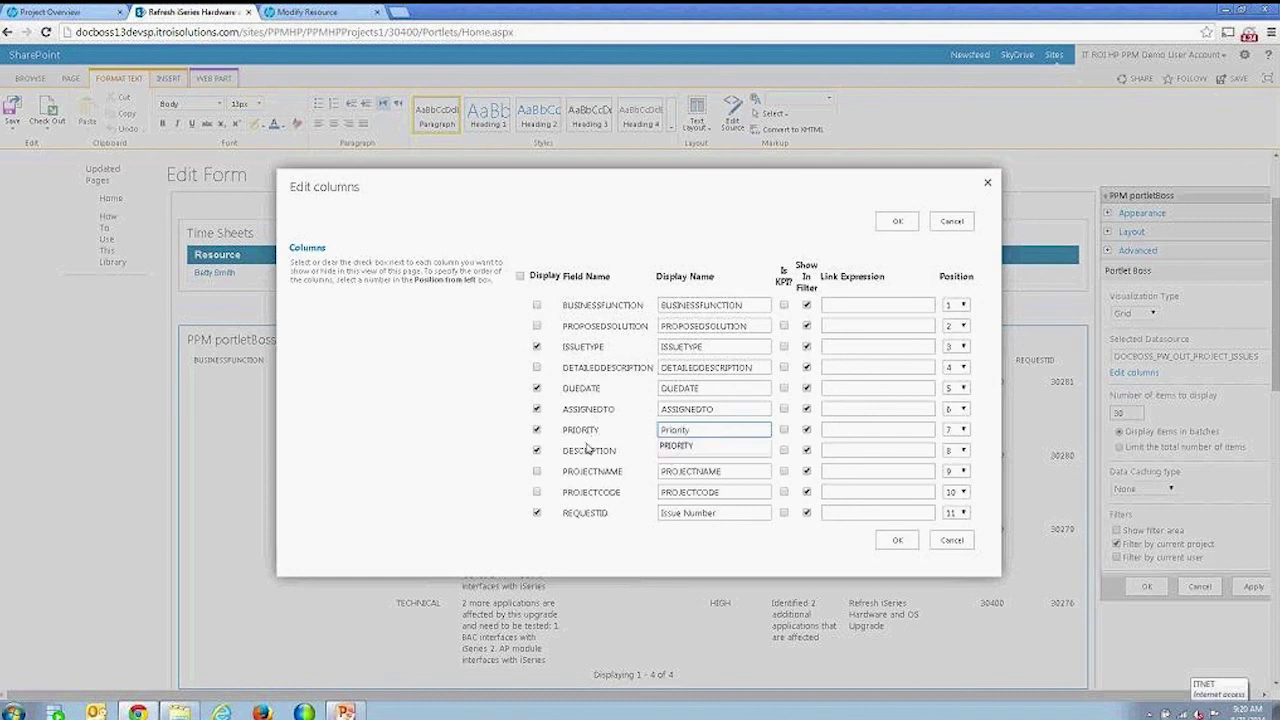
{"action": "left_click", "coordinate": [752, 452]}
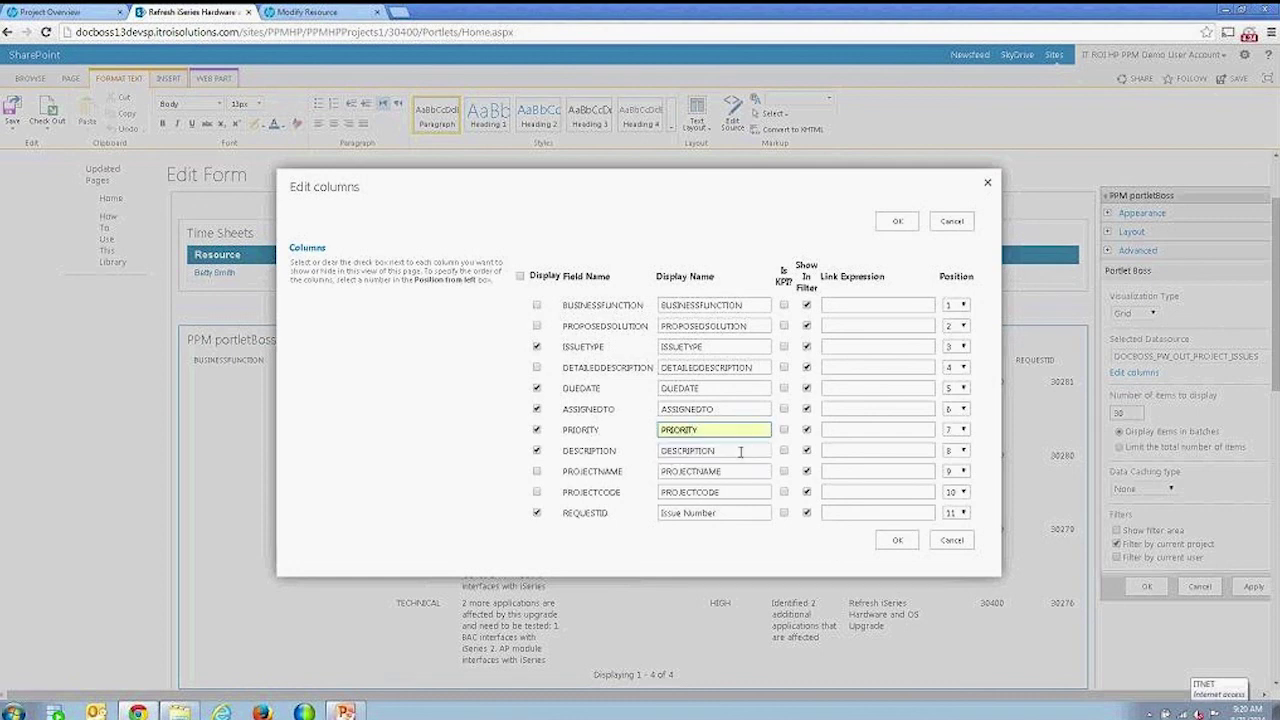
{"action": "left_click", "coordinate": [578, 449]}
{"action": "type", "text": "Descrip"}
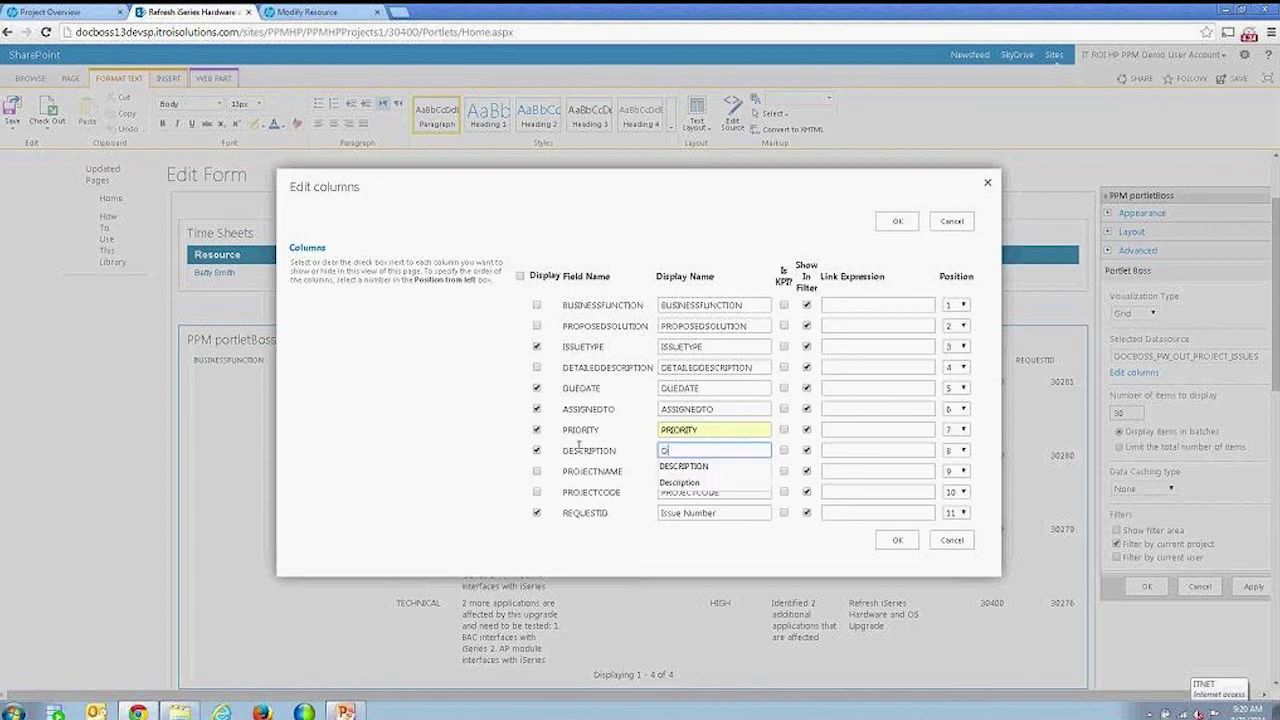
{"action": "key", "text": "BackSpace"}
{"action": "key", "text": "BackSpace"}
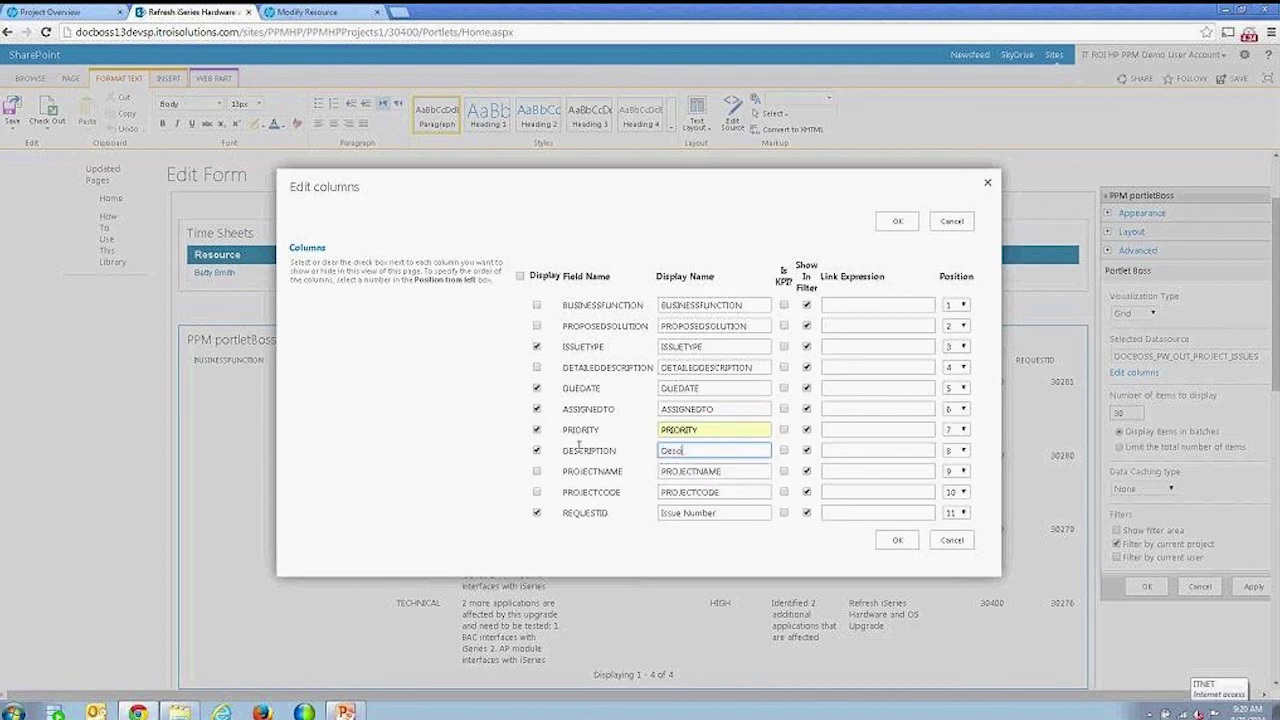
{"action": "type", "text": "ription"}
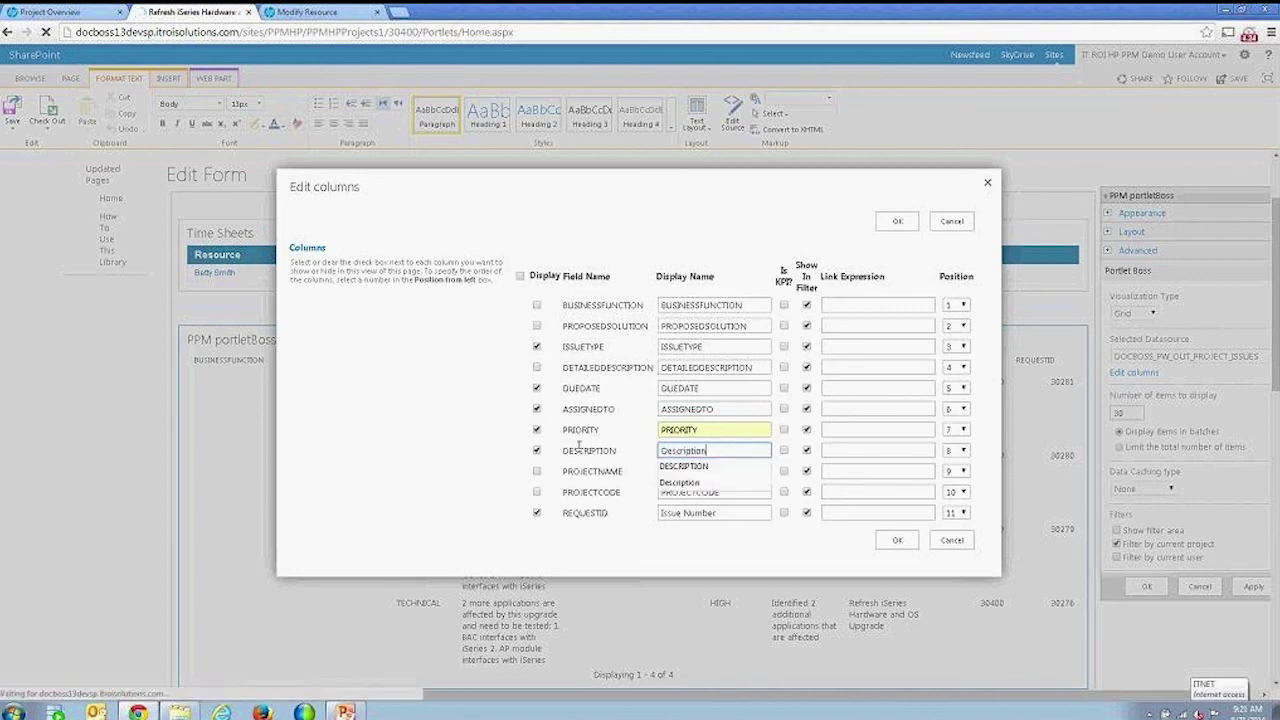
{"action": "left_click", "coordinate": [472, 438]}
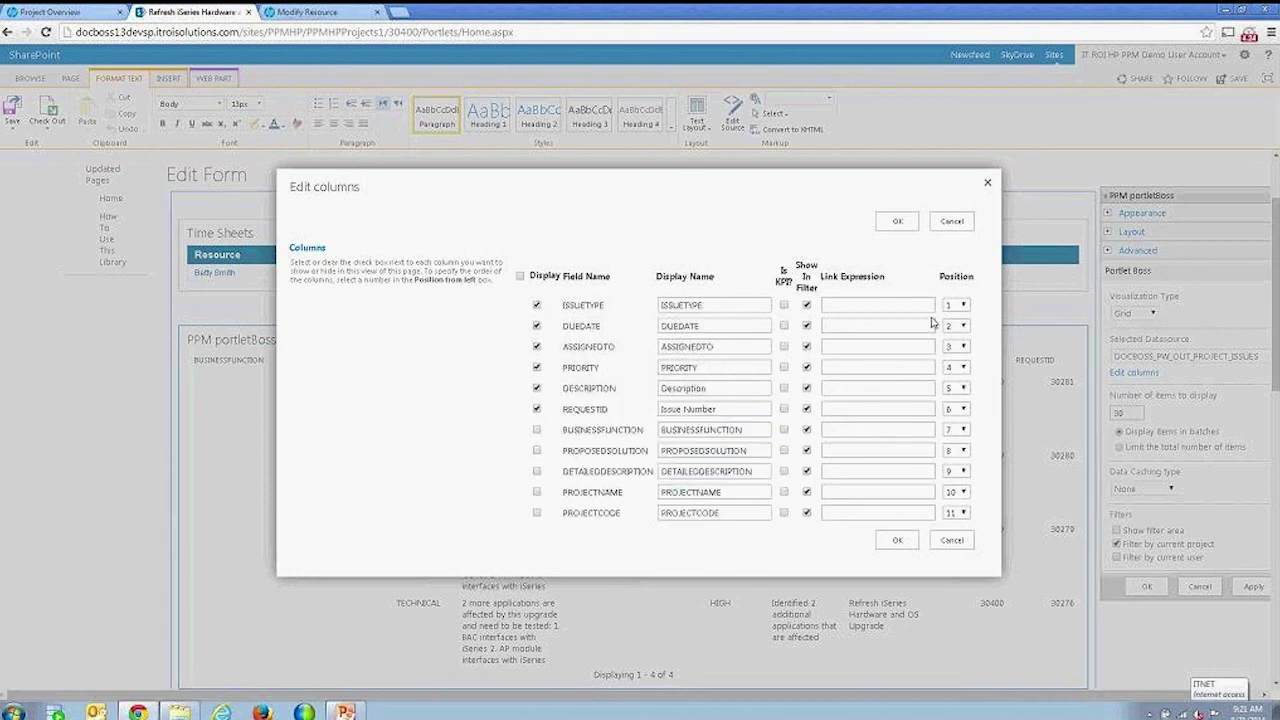
Move REQUESTID to position 1 and DESCRIPTION to position 2 in the column order, and apply the web part settings
{"action": "left_click", "coordinate": [963, 413]}
{"action": "left_click", "coordinate": [957, 427]}
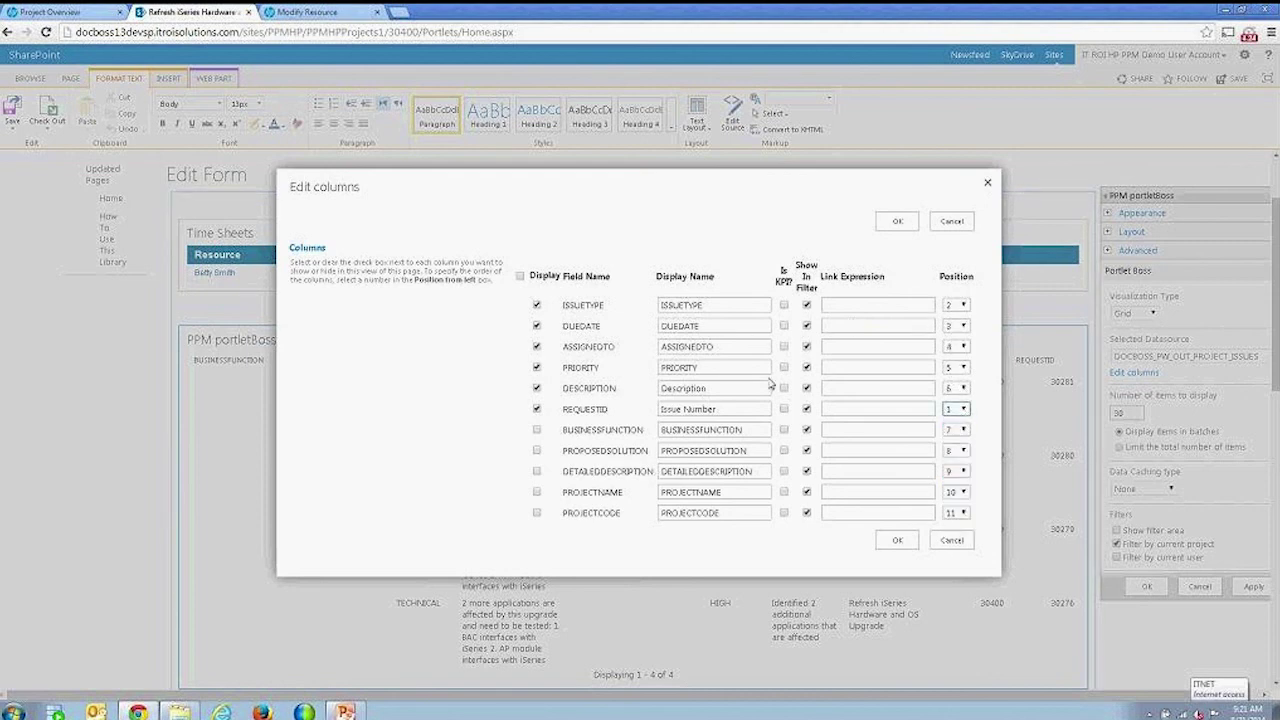
{"action": "left_click", "coordinate": [963, 390]}
{"action": "left_click", "coordinate": [958, 416]}
{"action": "left_click", "coordinate": [897, 542]}
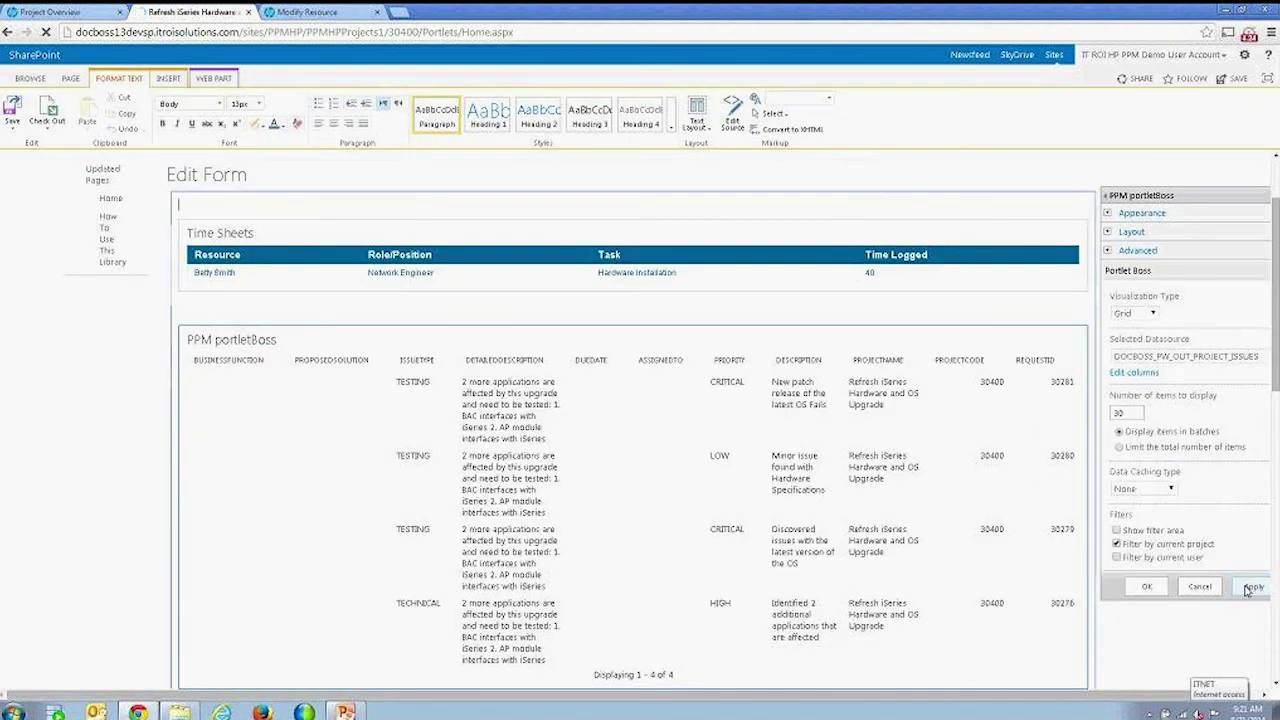
{"action": "left_click", "coordinate": [1252, 588]}
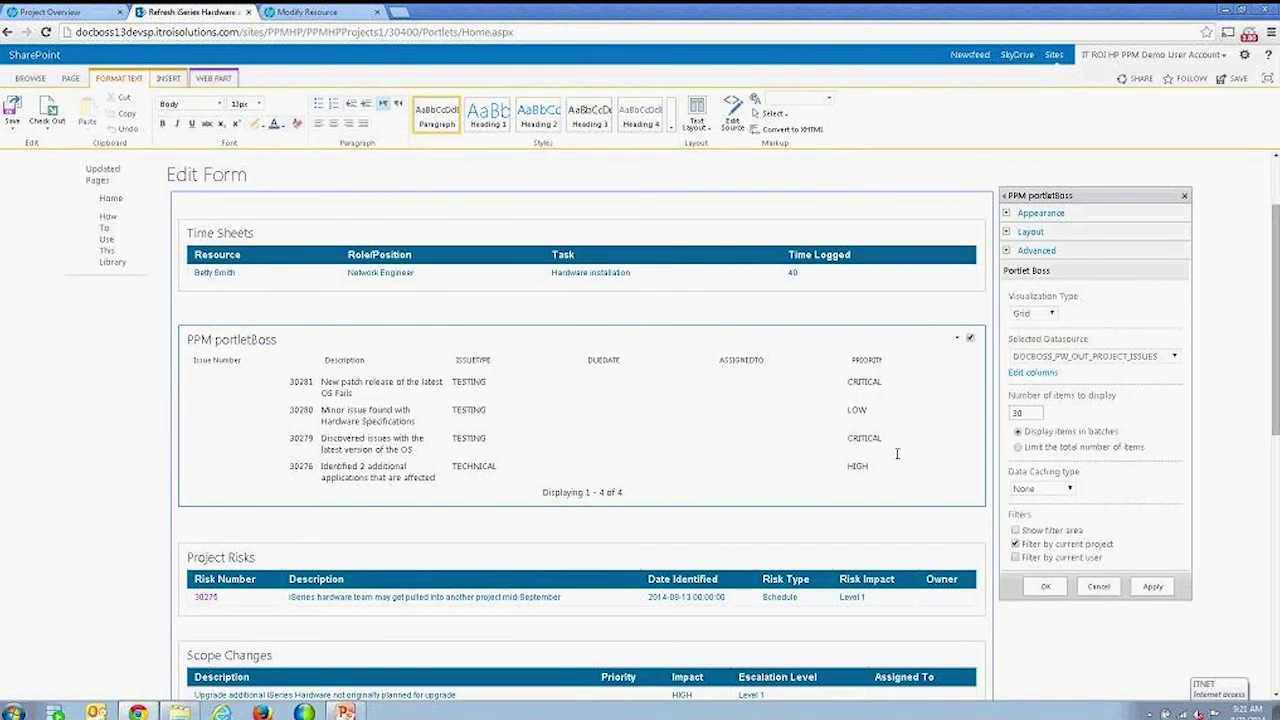
Set the portletBoss web part's title to Project Issues and apply the change
{"action": "left_click", "coordinate": [1007, 215]}
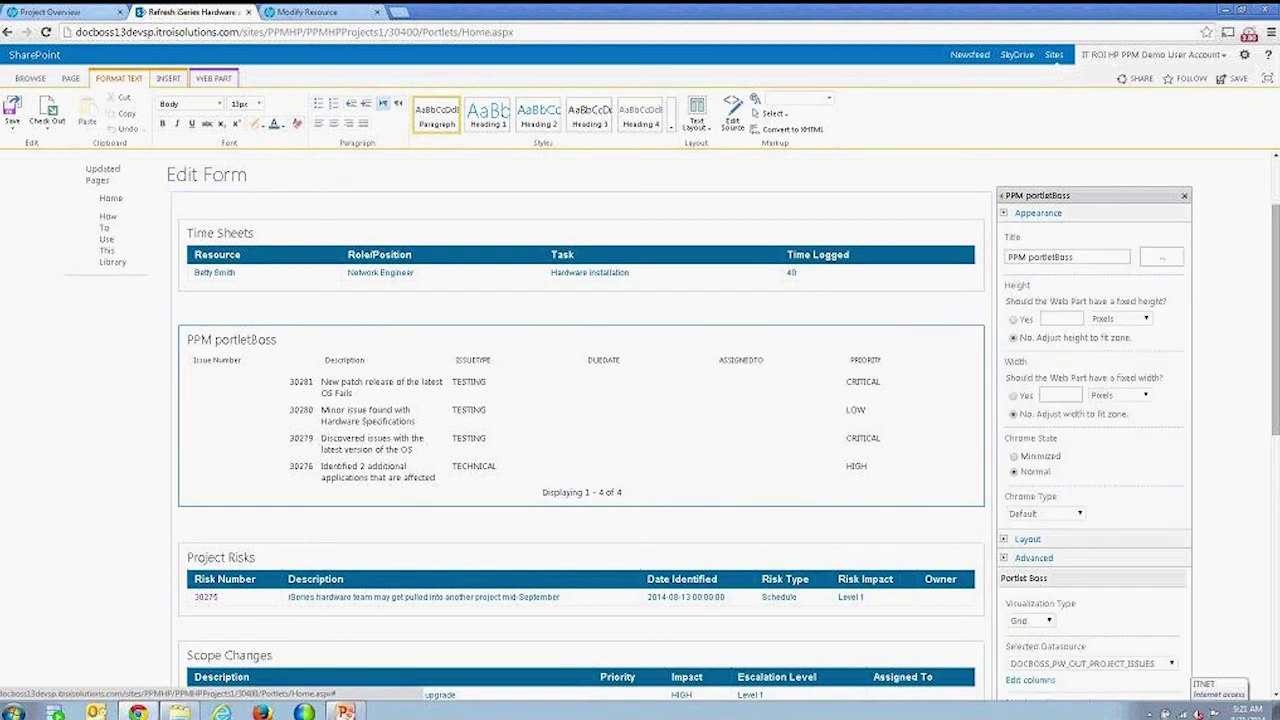
{"action": "left_click_drag", "start_coordinate": [1086, 256], "coordinate": [970, 279]}
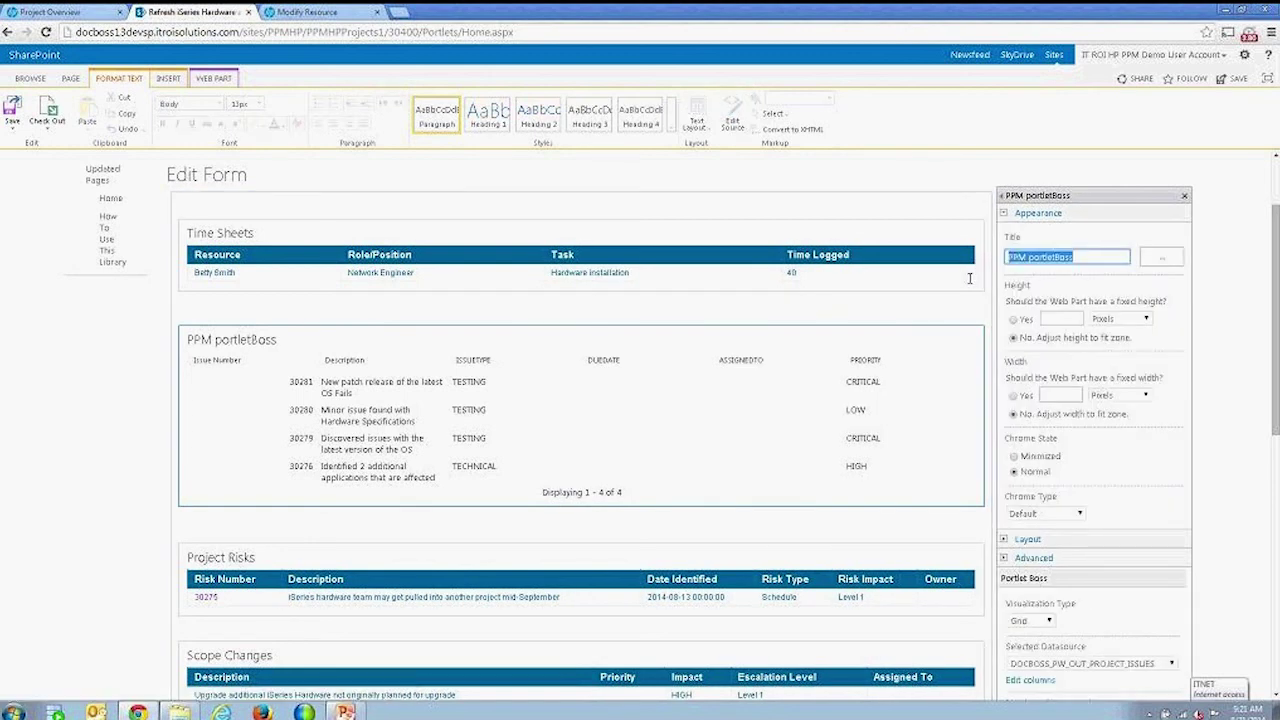
{"action": "type", "text": "Projec"}
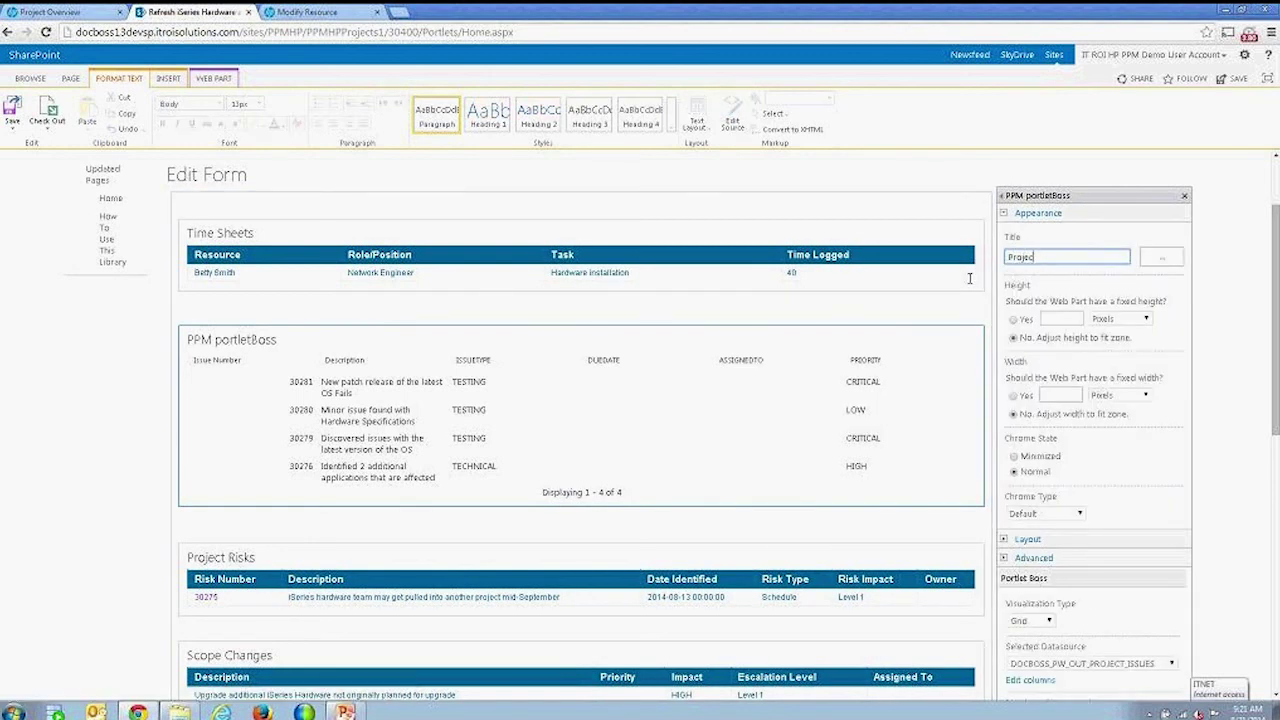
{"action": "type", "text": "t 1ssues"}
{"action": "key", "text": "Tab"}
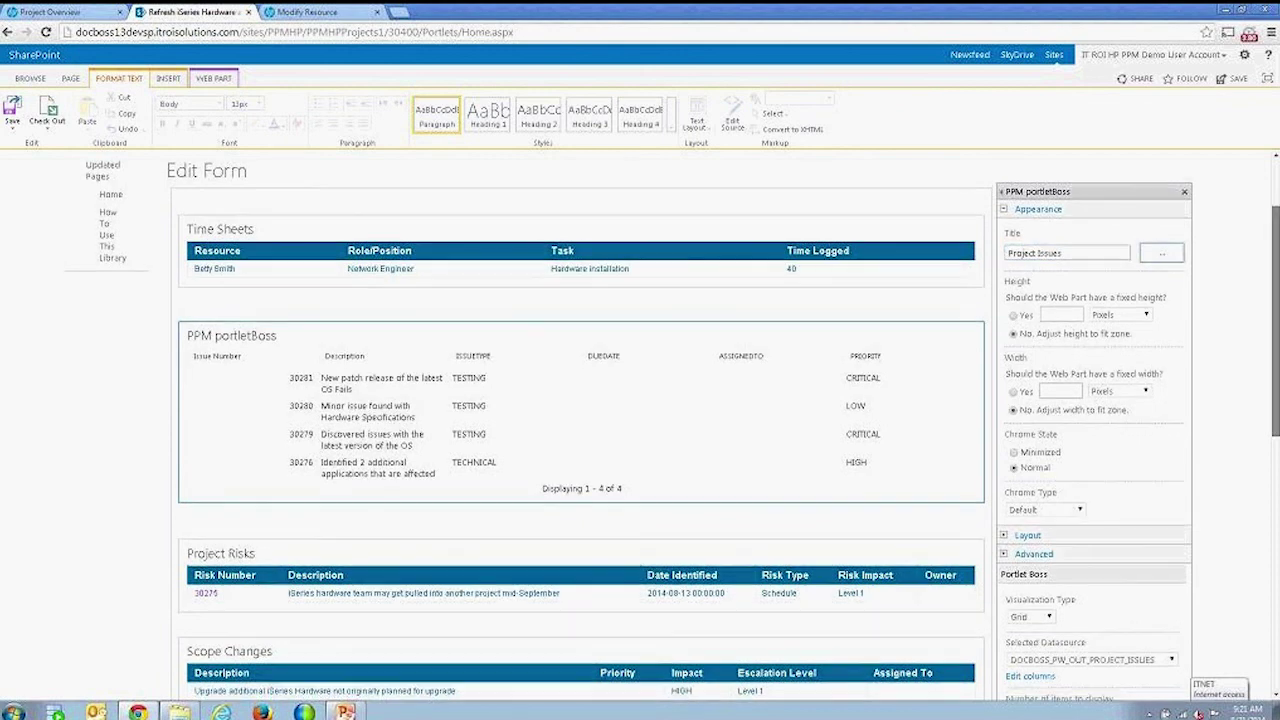
{"action": "scroll", "coordinate": [640, 420], "scroll_direction": "down", "scroll_amount": 3}
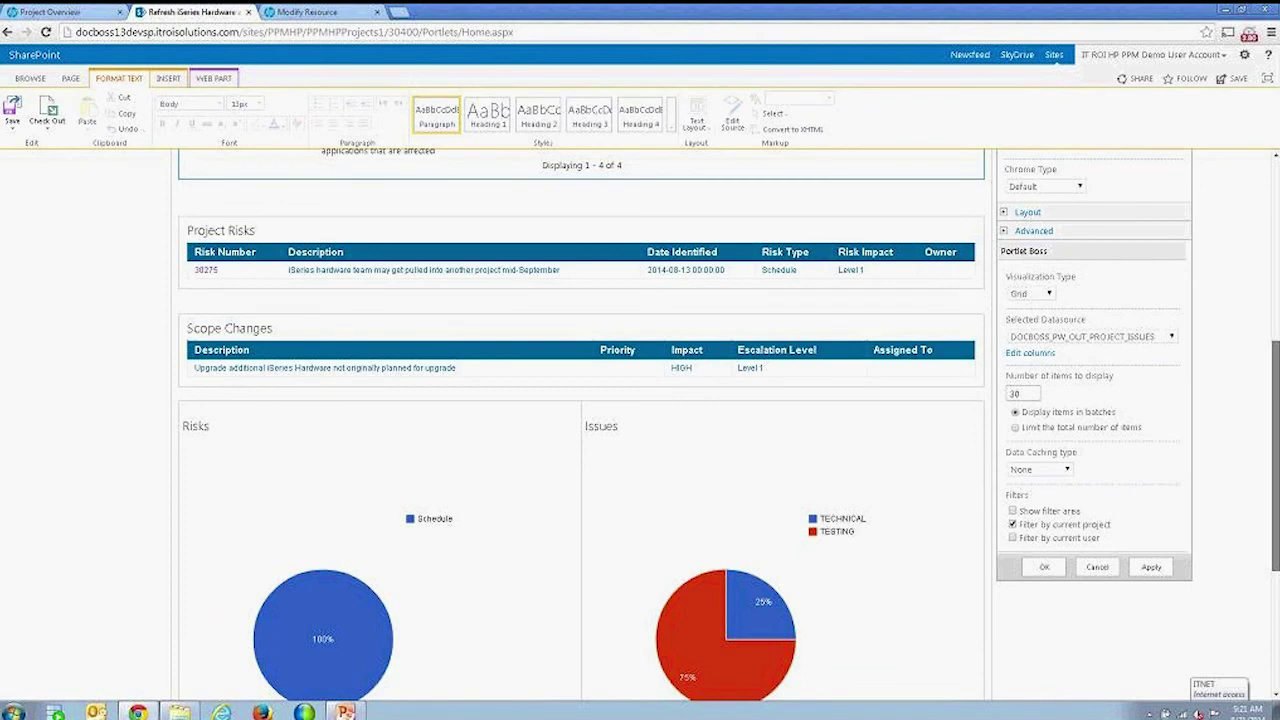
{"action": "left_click", "coordinate": [1150, 567]}
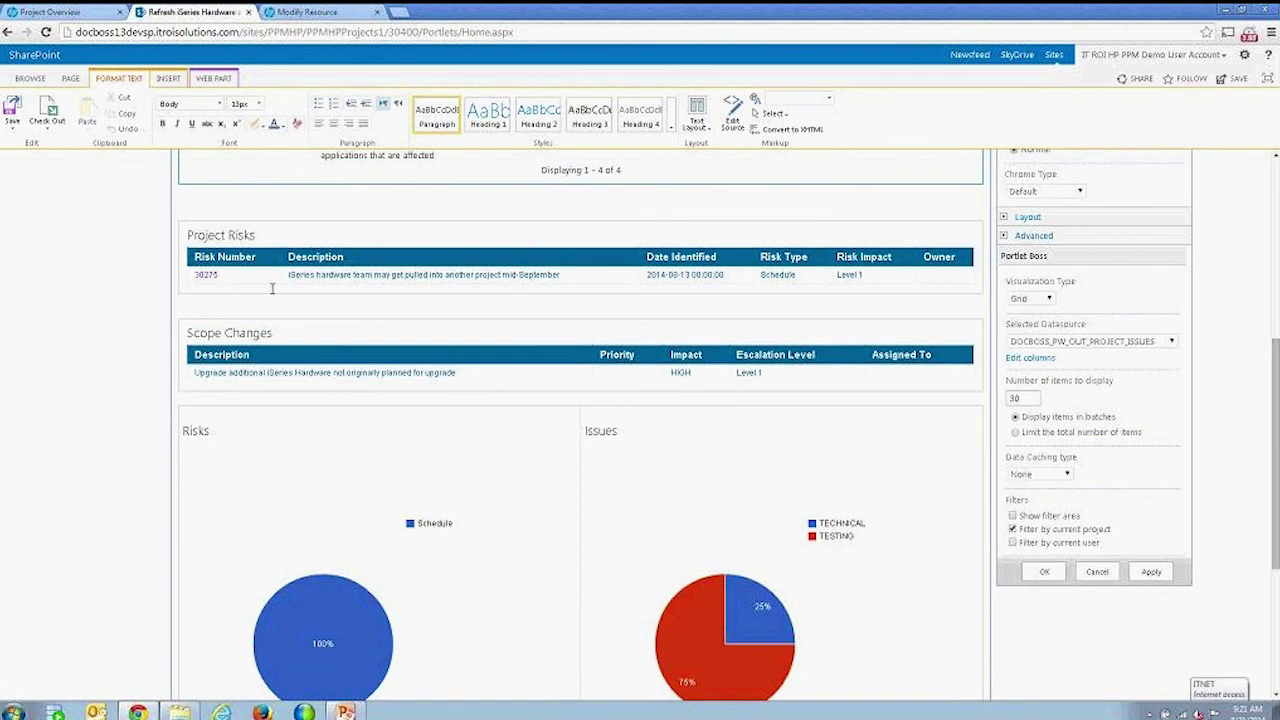
Set the visualization type of the Project Issues web part to DataList
{"action": "scroll", "coordinate": [334, 303], "scroll_direction": "up", "scroll_amount": 3}
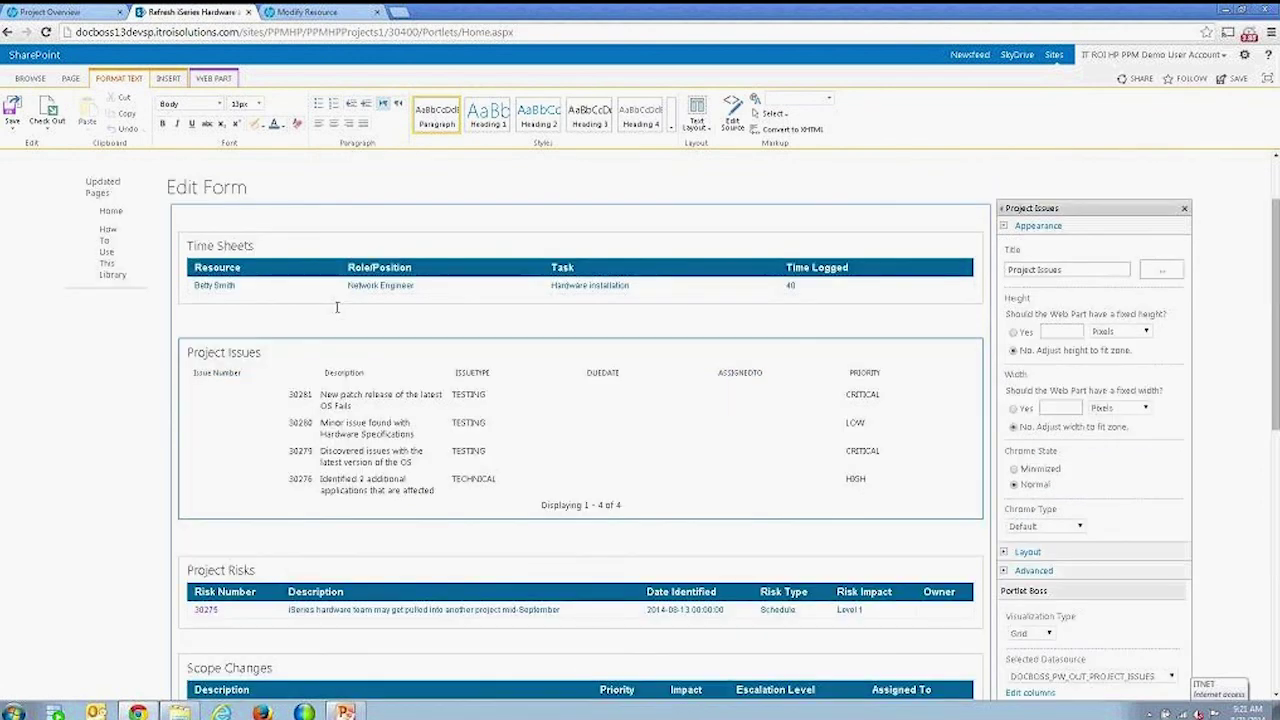
{"action": "left_click", "coordinate": [1048, 634]}
{"action": "left_click", "coordinate": [1026, 659]}
{"action": "scroll", "coordinate": [640, 420], "scroll_direction": "down", "scroll_amount": 4}
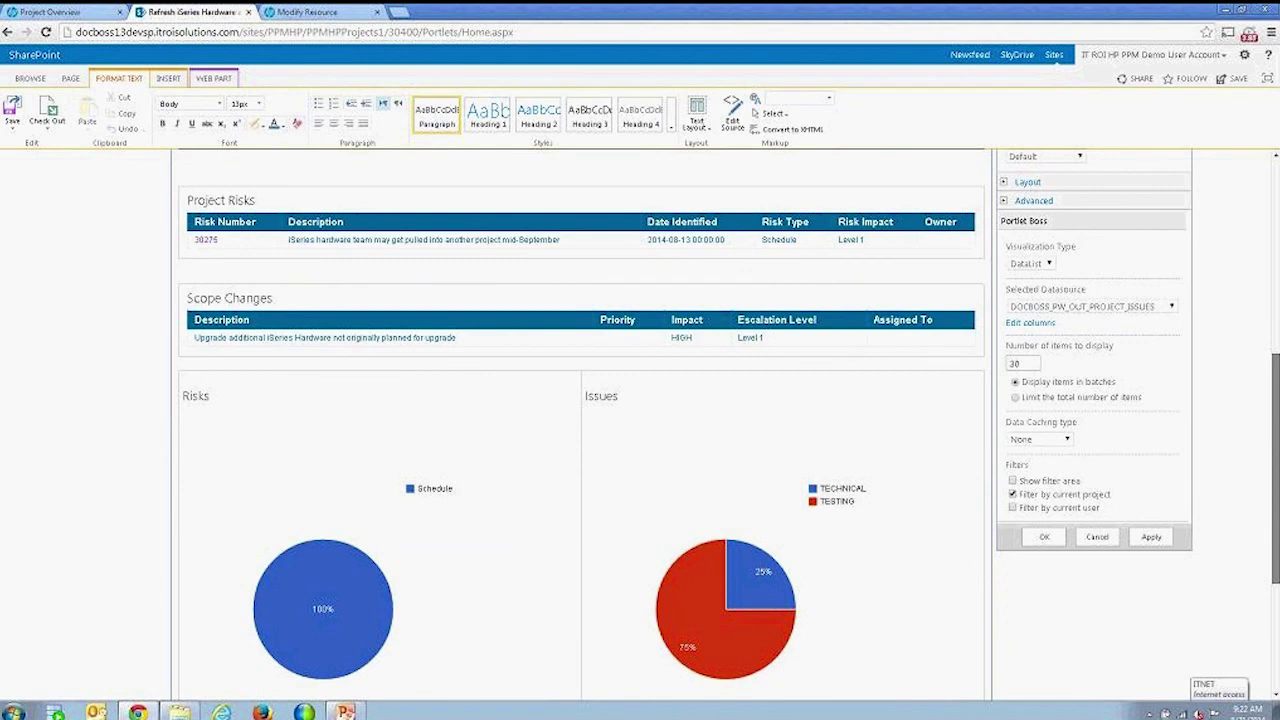
{"action": "scroll", "coordinate": [307, 252], "scroll_direction": "up", "scroll_amount": 3}
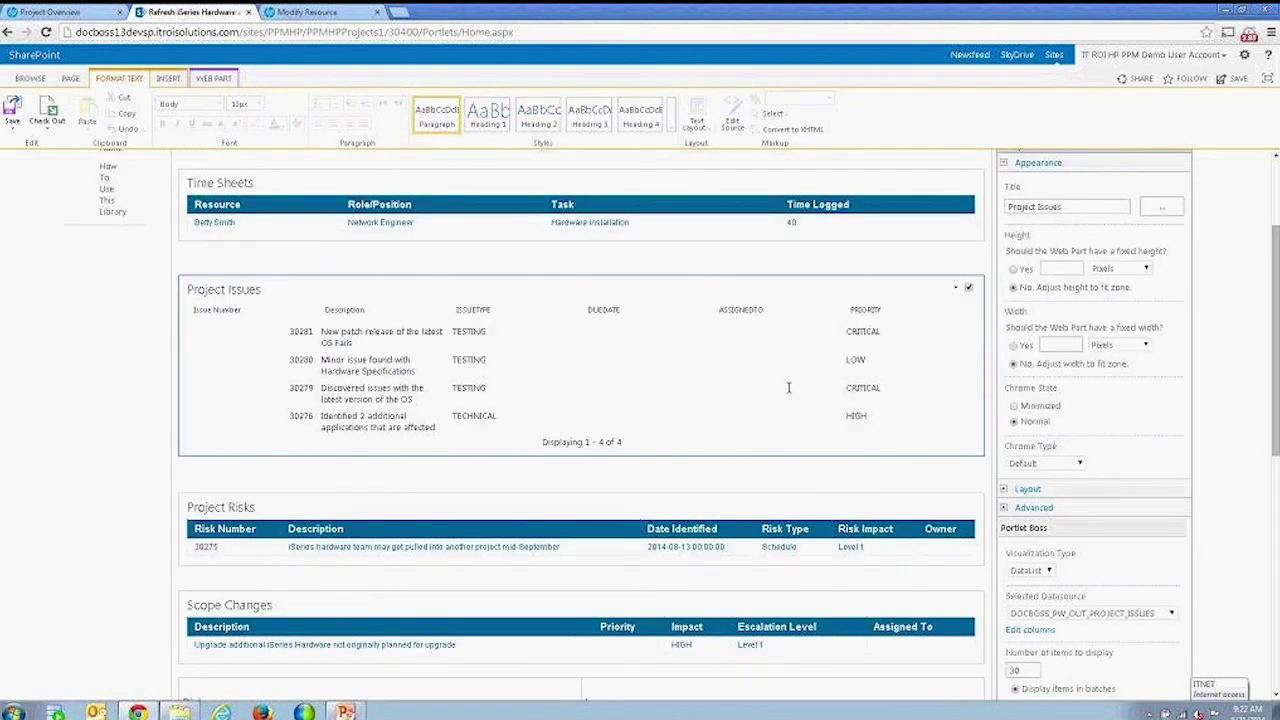
{"action": "scroll", "coordinate": [580, 420], "scroll_direction": "up", "scroll_amount": 1}
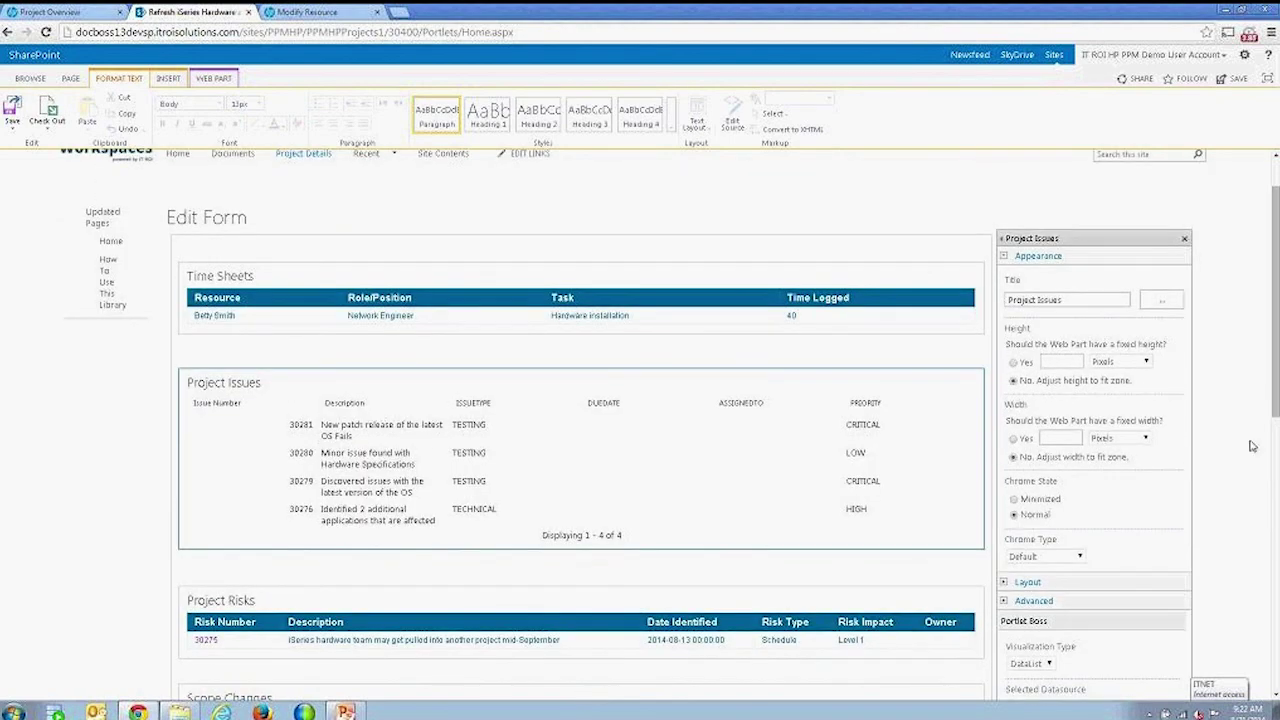
Load the Table style 1 template into the Project Issues data list and apply the web part settings
{"action": "scroll", "coordinate": [580, 420], "scroll_direction": "down", "scroll_amount": 2}
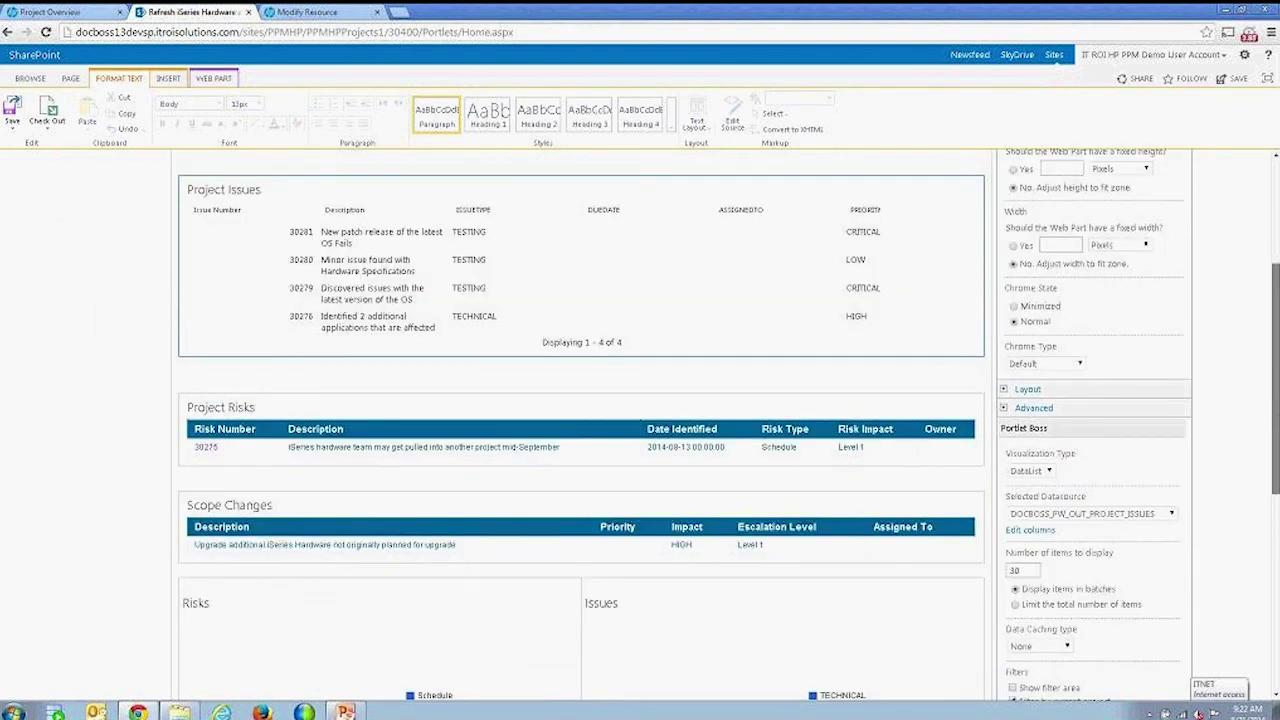
{"action": "scroll", "coordinate": [1093, 583], "scroll_direction": "down", "scroll_amount": 1}
{"action": "scroll", "coordinate": [1093, 583], "scroll_direction": "down", "scroll_amount": 1}
{"action": "left_click", "coordinate": [1050, 644]}
{"action": "left_click", "coordinate": [1040, 609]}
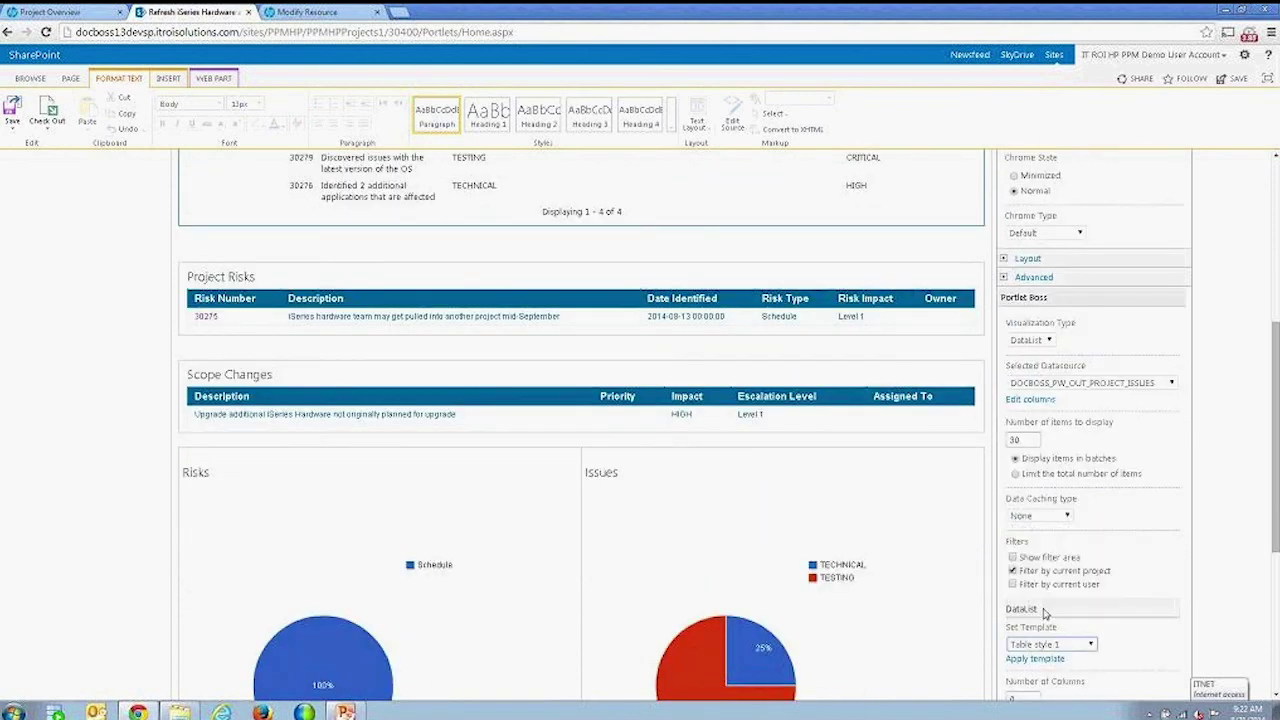
{"action": "scroll", "coordinate": [1275, 450], "scroll_direction": "down", "scroll_amount": 2}
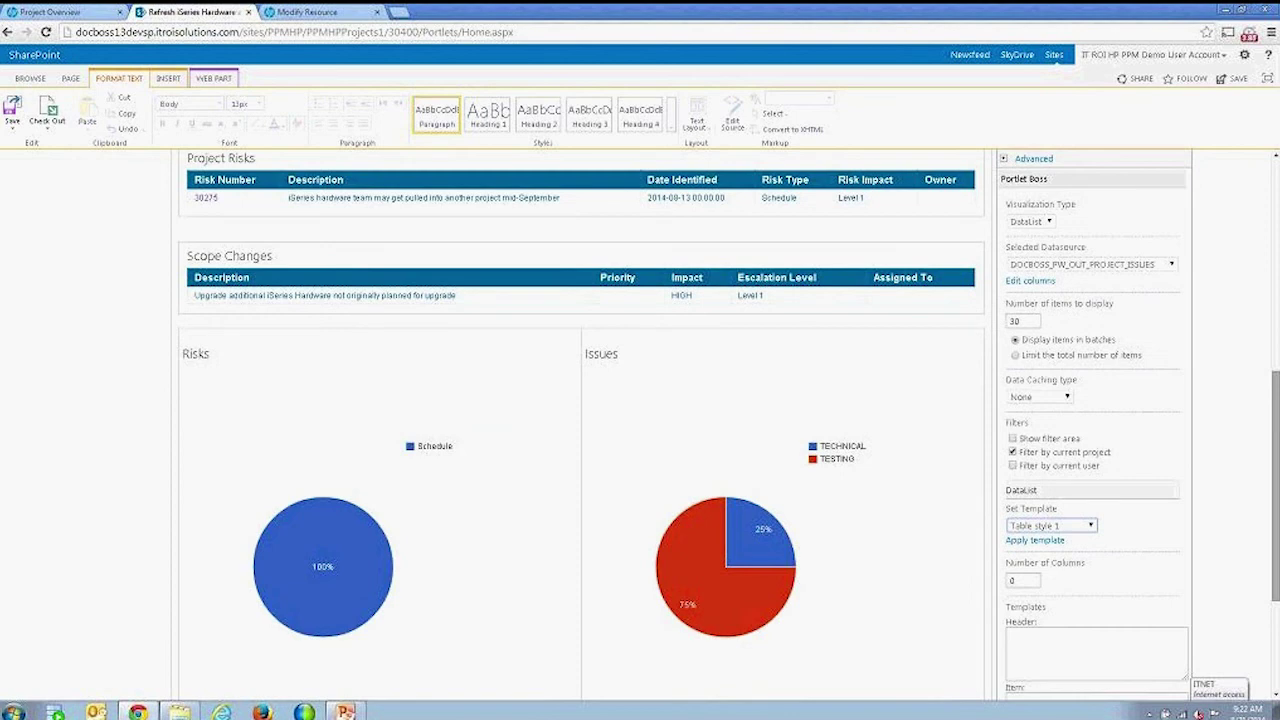
{"action": "left_click", "coordinate": [1033, 546]}
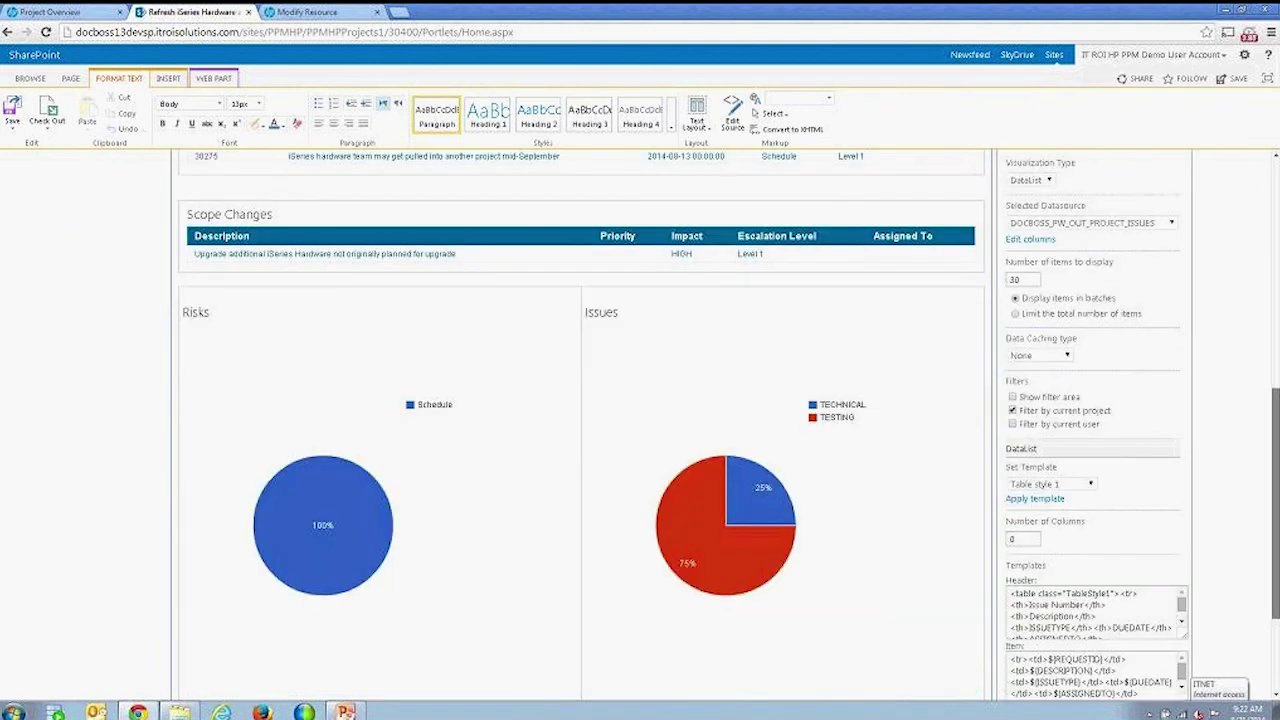
{"action": "scroll", "coordinate": [1152, 627], "scroll_direction": "down", "scroll_amount": 2}
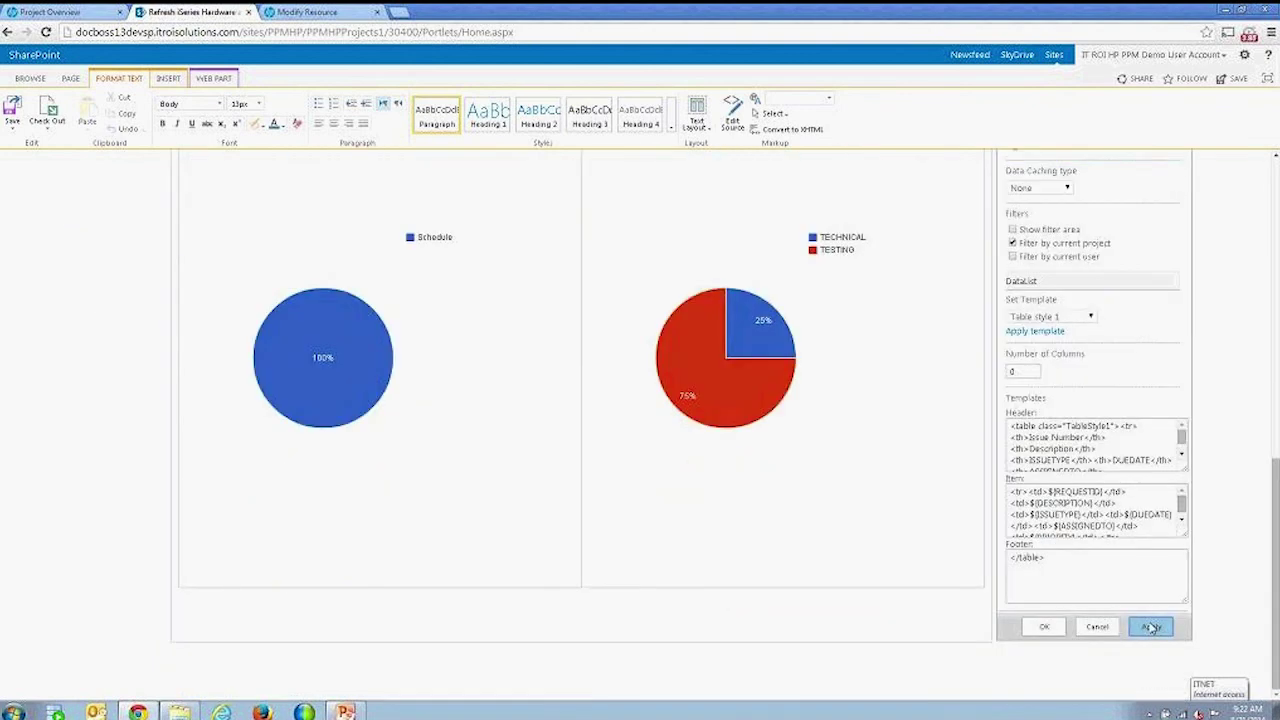
{"action": "left_click", "coordinate": [1152, 627]}
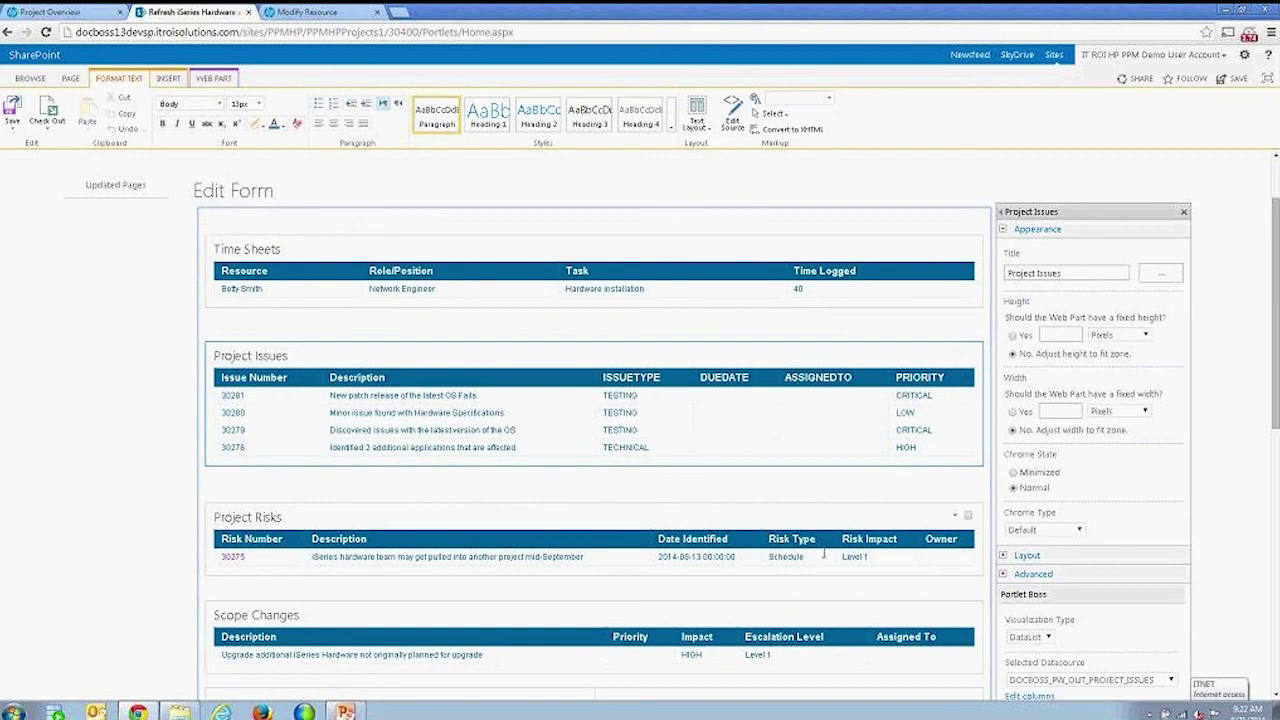
View the datasources available for the Project Issues web part without changing the selection
{"action": "scroll", "coordinate": [825, 553], "scroll_direction": "down", "scroll_amount": 2}
{"action": "scroll", "coordinate": [742, 426], "scroll_direction": "down", "scroll_amount": 1}
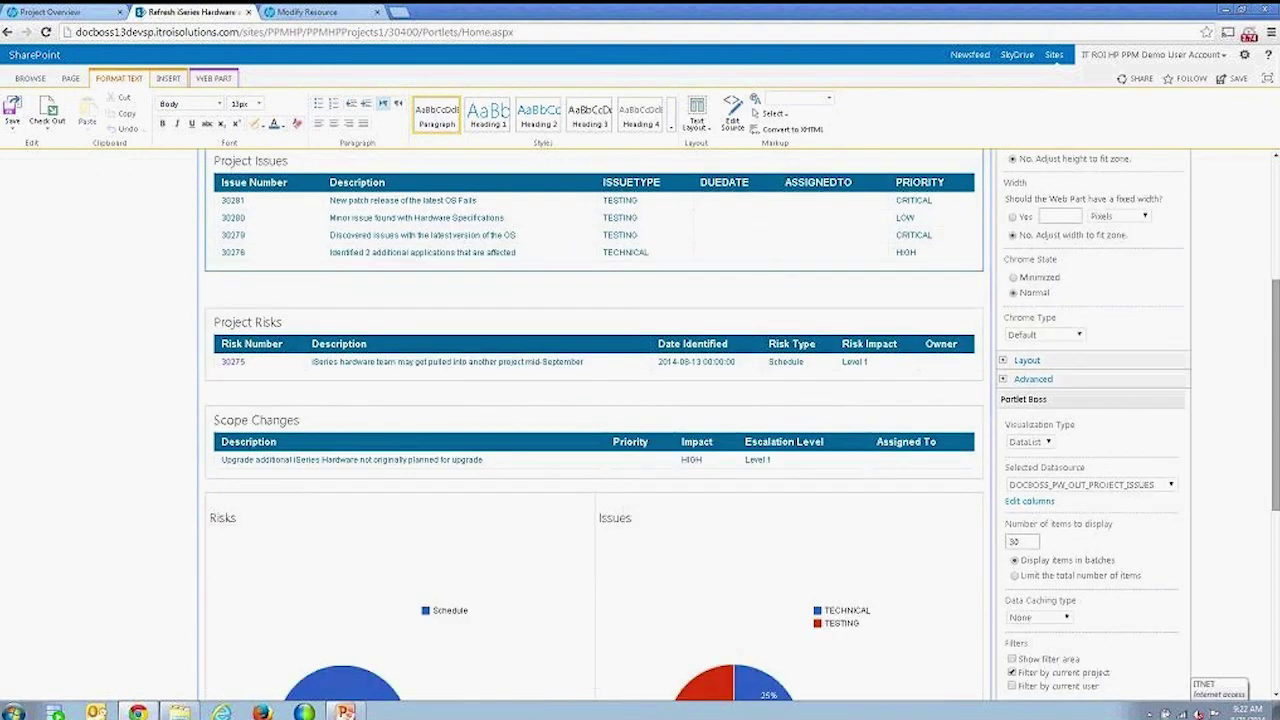
{"action": "scroll", "coordinate": [1073, 605], "scroll_direction": "up", "scroll_amount": 2}
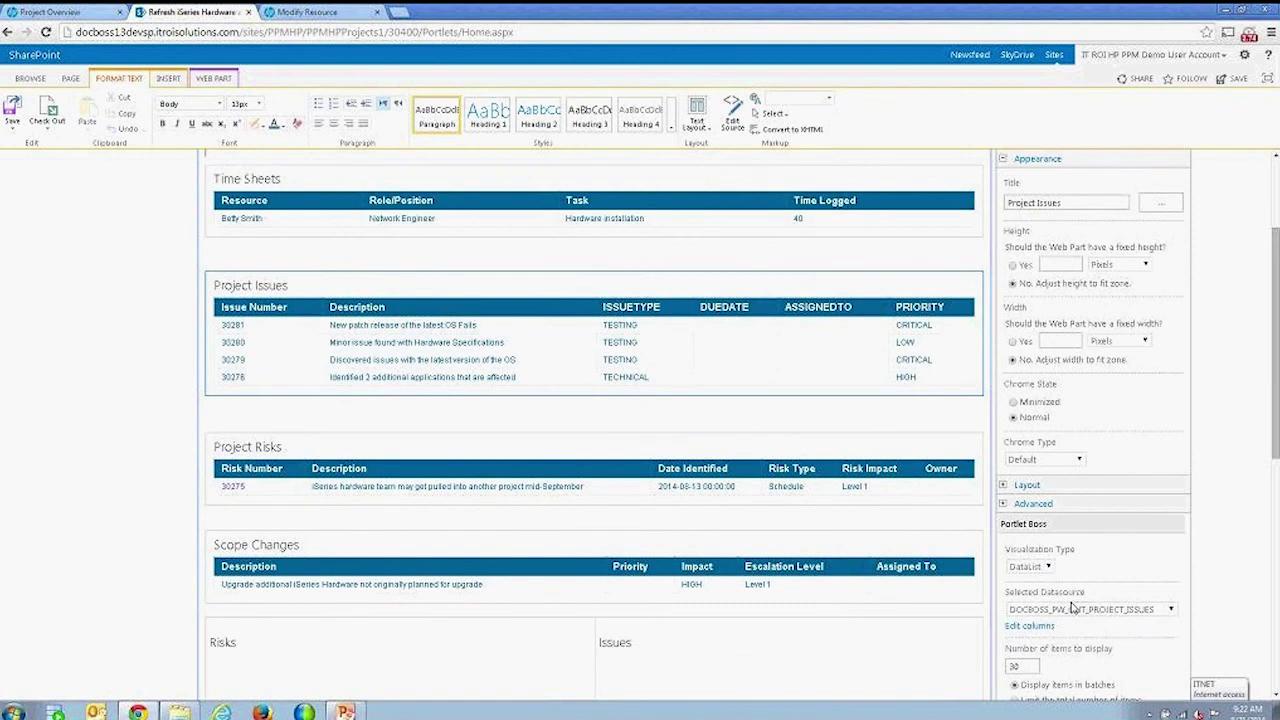
{"action": "left_click", "coordinate": [1080, 609]}
{"action": "left_click", "coordinate": [1084, 610]}
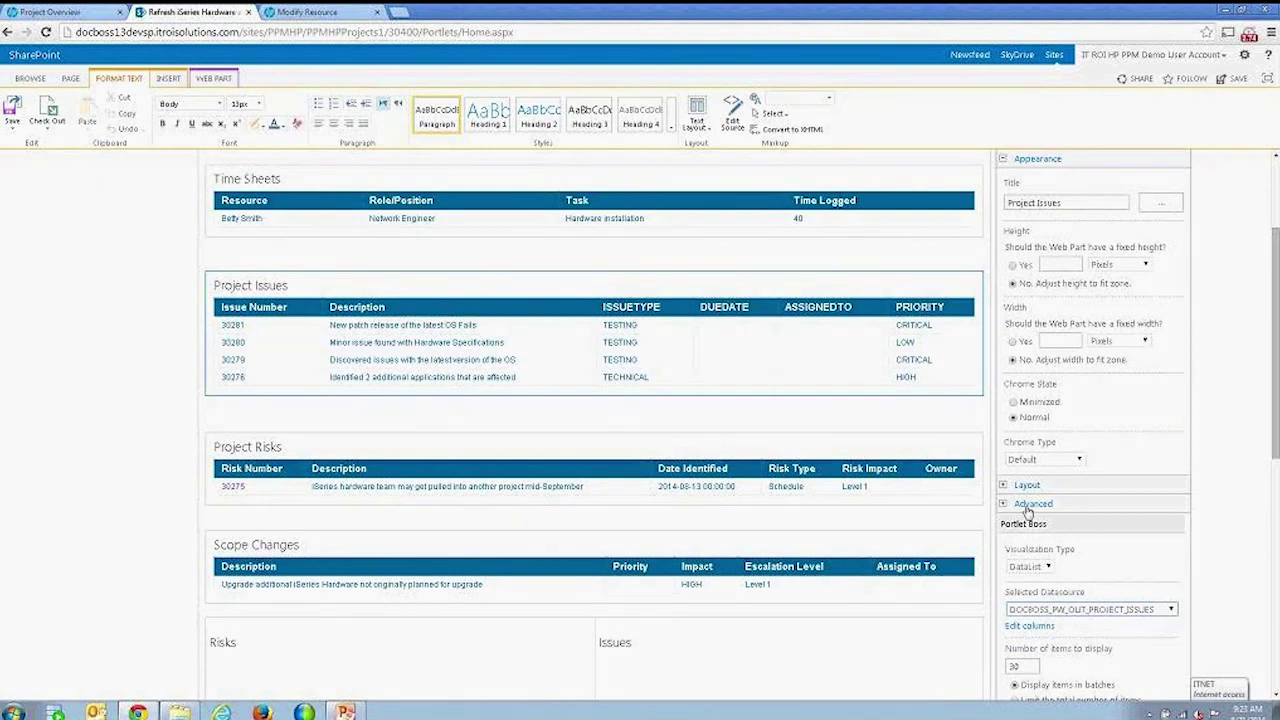
Save the edited project details page with its new Project Issues web part
{"action": "scroll", "coordinate": [727, 383], "scroll_direction": "up", "scroll_amount": 4}
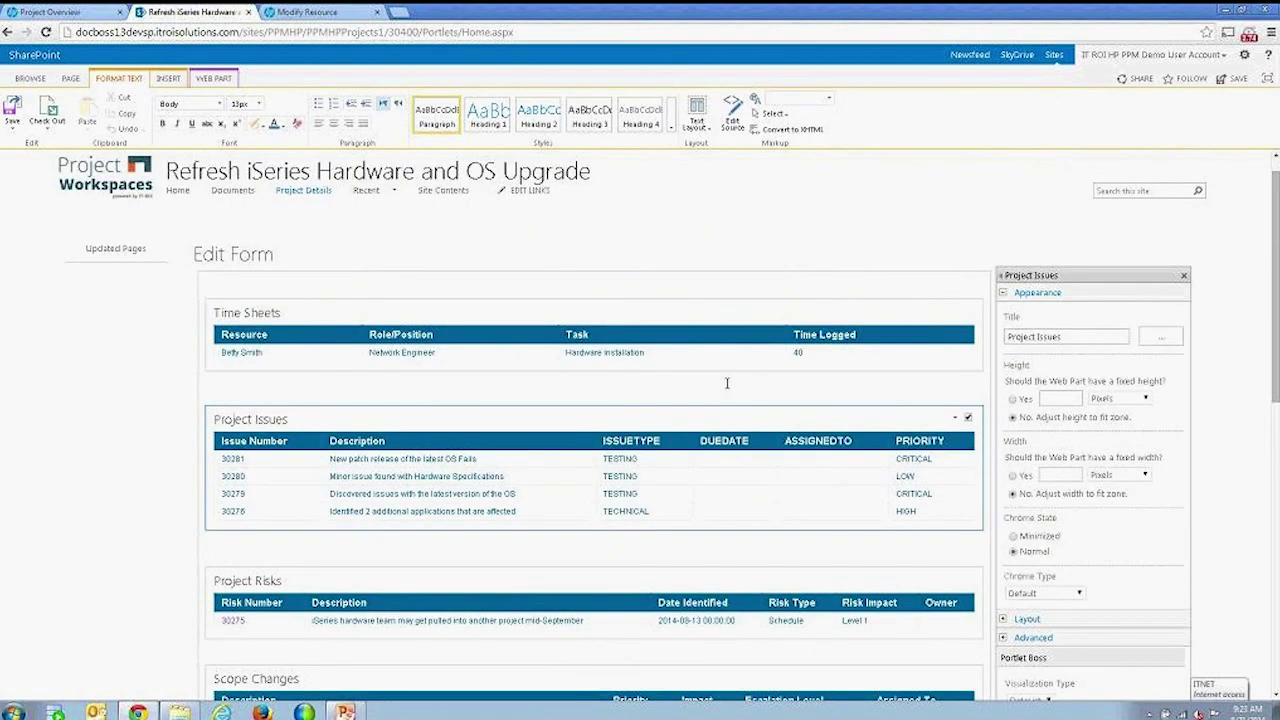
{"action": "left_click", "coordinate": [12, 112]}
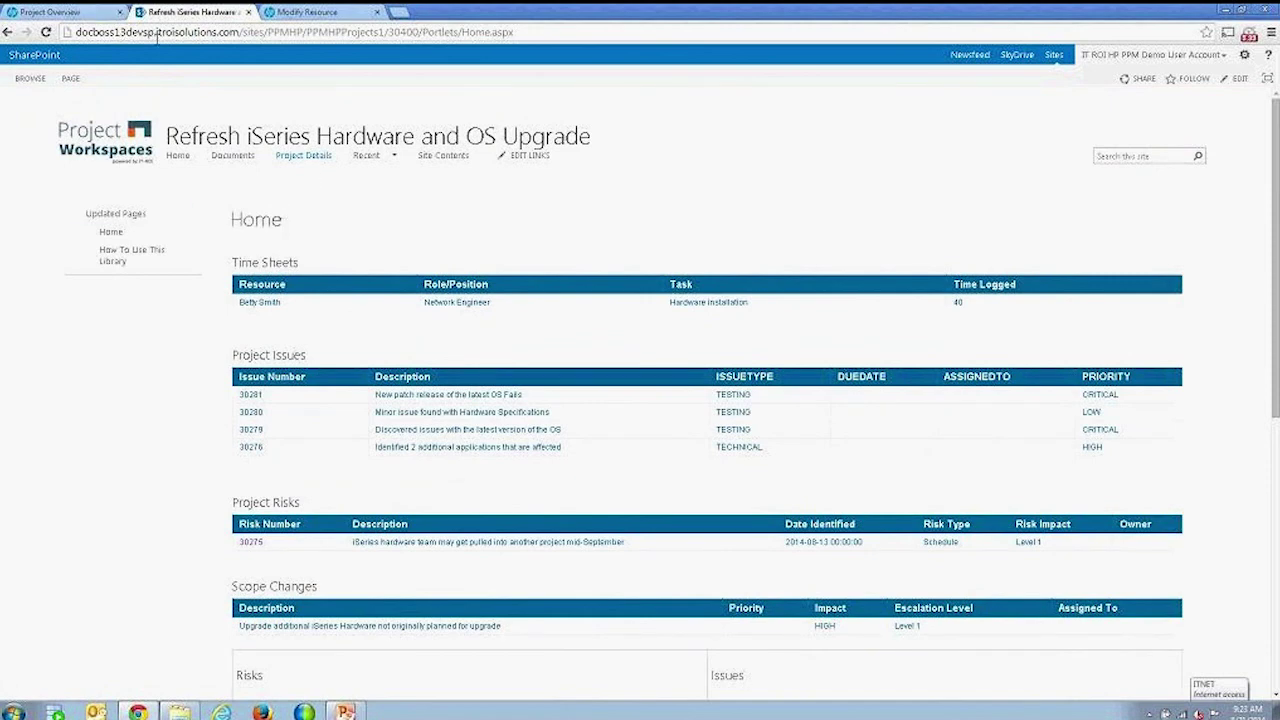
Switch to the project overview in HP Project and Portfolio Management Center and reload the page
{"action": "left_click", "coordinate": [55, 12]}
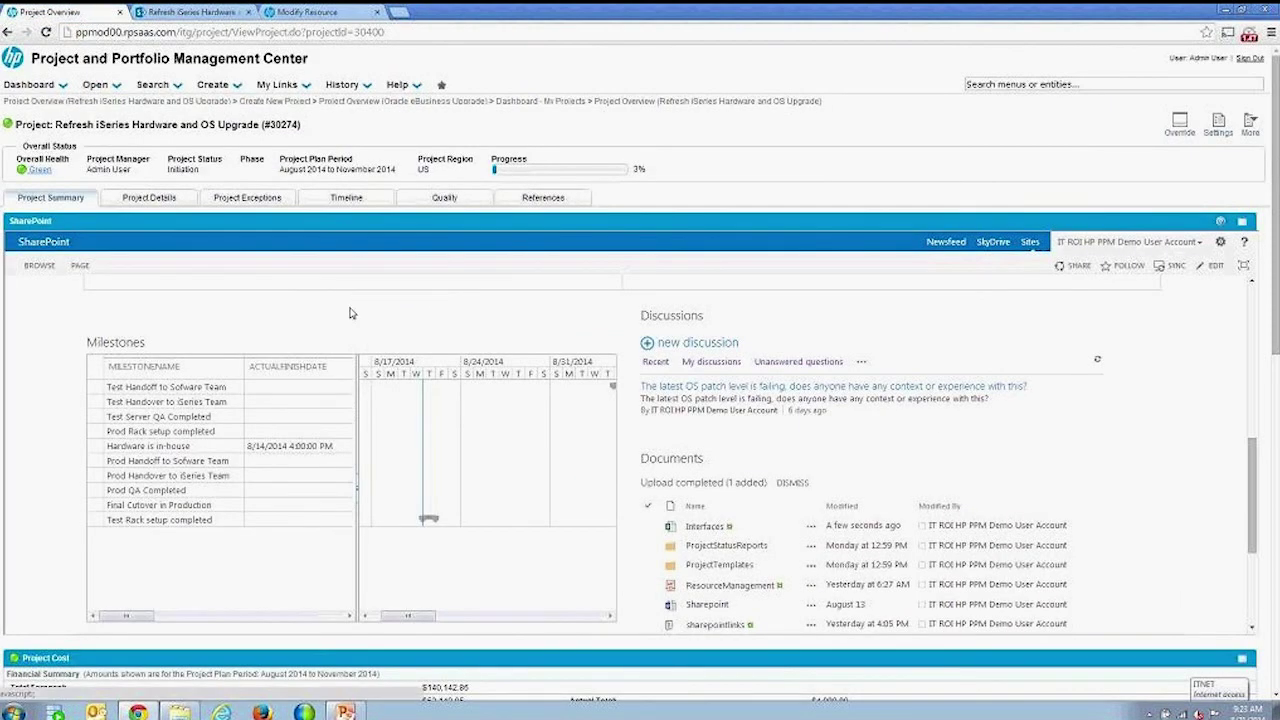
{"action": "scroll", "coordinate": [352, 310], "scroll_direction": "up", "scroll_amount": 5}
{"action": "scroll", "coordinate": [350, 313], "scroll_direction": "up", "scroll_amount": 1}
{"action": "key", "text": "F5"}
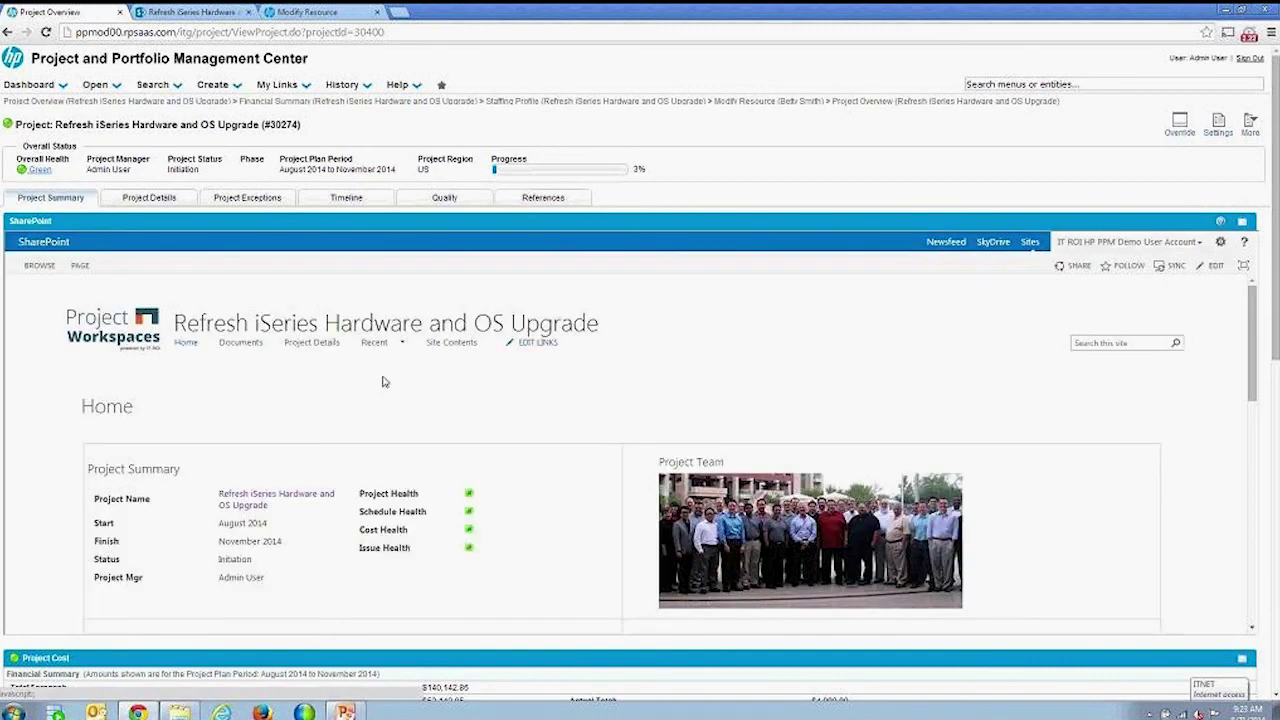
Open Project Details in the embedded SharePoint workspace and review its Project Issues, Project Risks and Scope Changes tables
{"action": "left_click", "coordinate": [314, 344]}
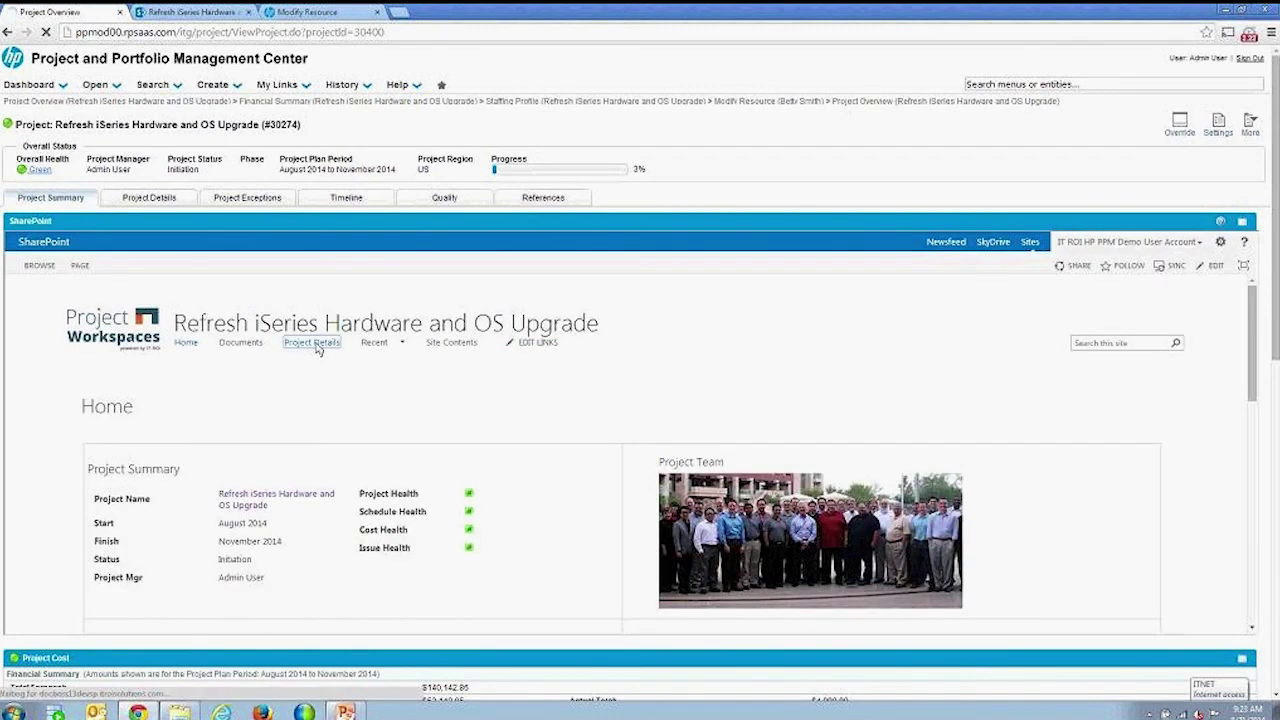
{"action": "scroll", "coordinate": [362, 390], "scroll_direction": "down", "scroll_amount": 2}
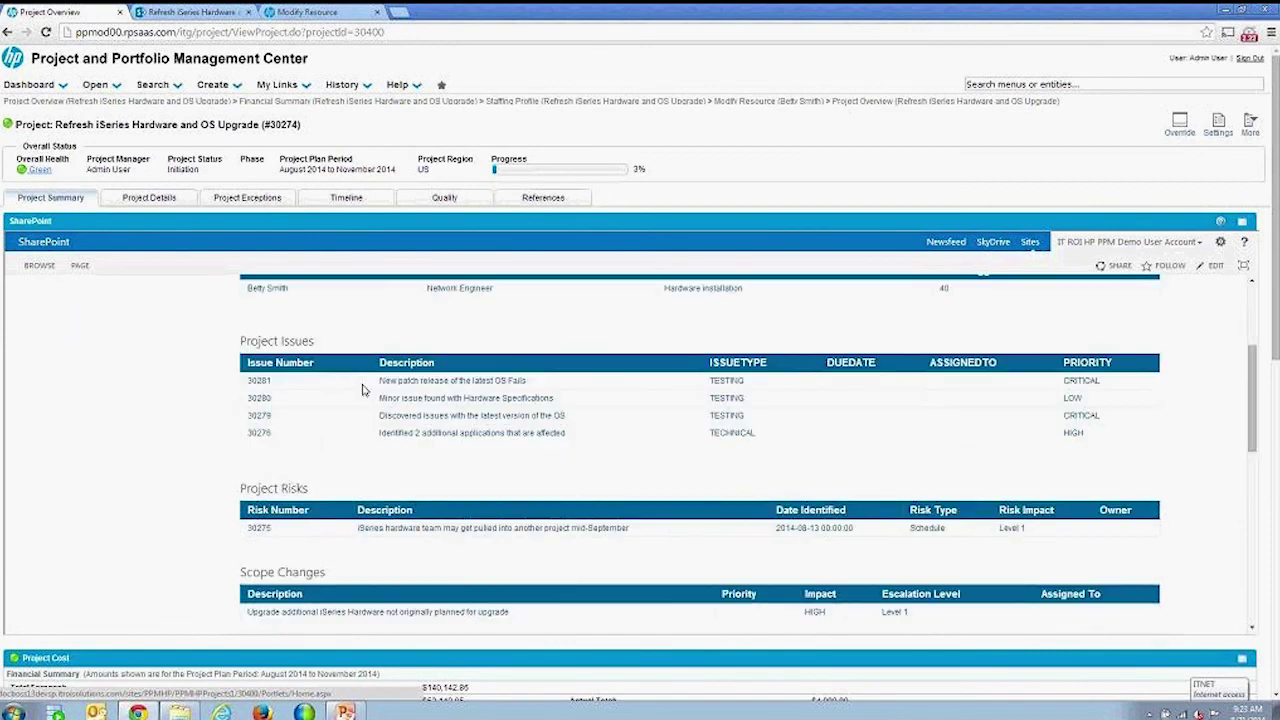
{"action": "scroll", "coordinate": [738, 480], "scroll_direction": "down", "scroll_amount": 2}
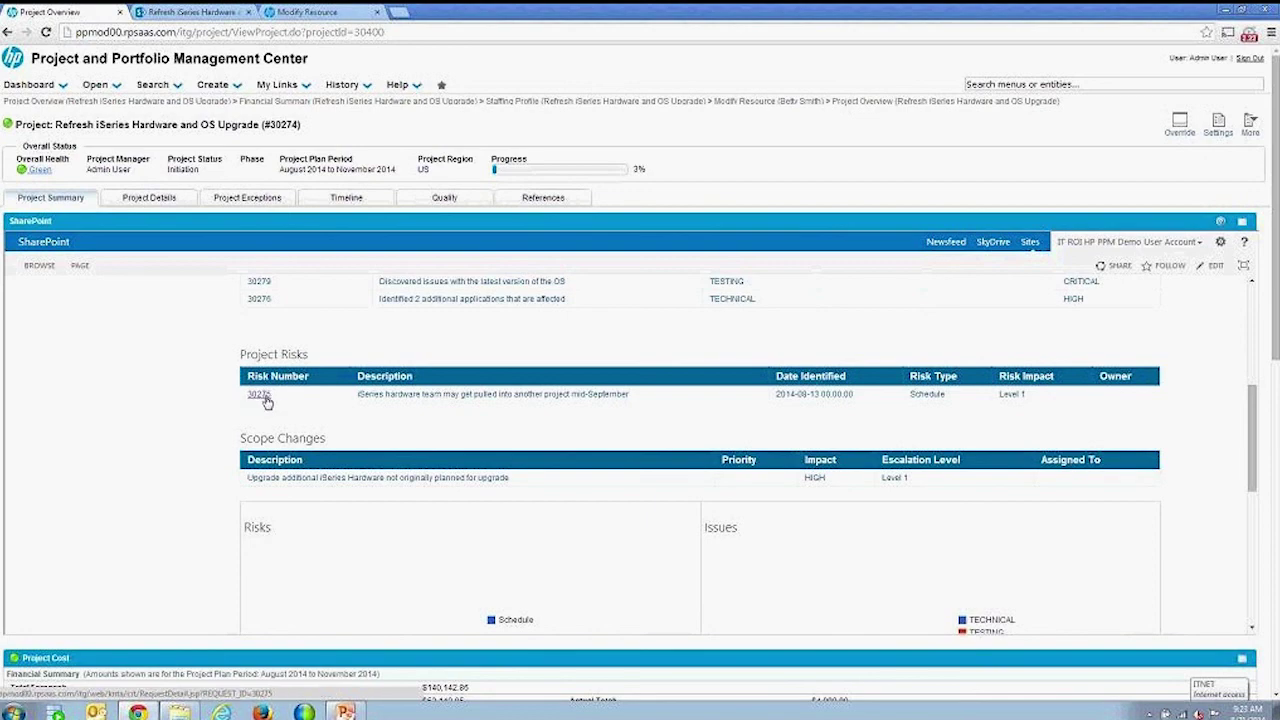
{"action": "scroll", "coordinate": [687, 576], "scroll_direction": "up", "scroll_amount": 1}
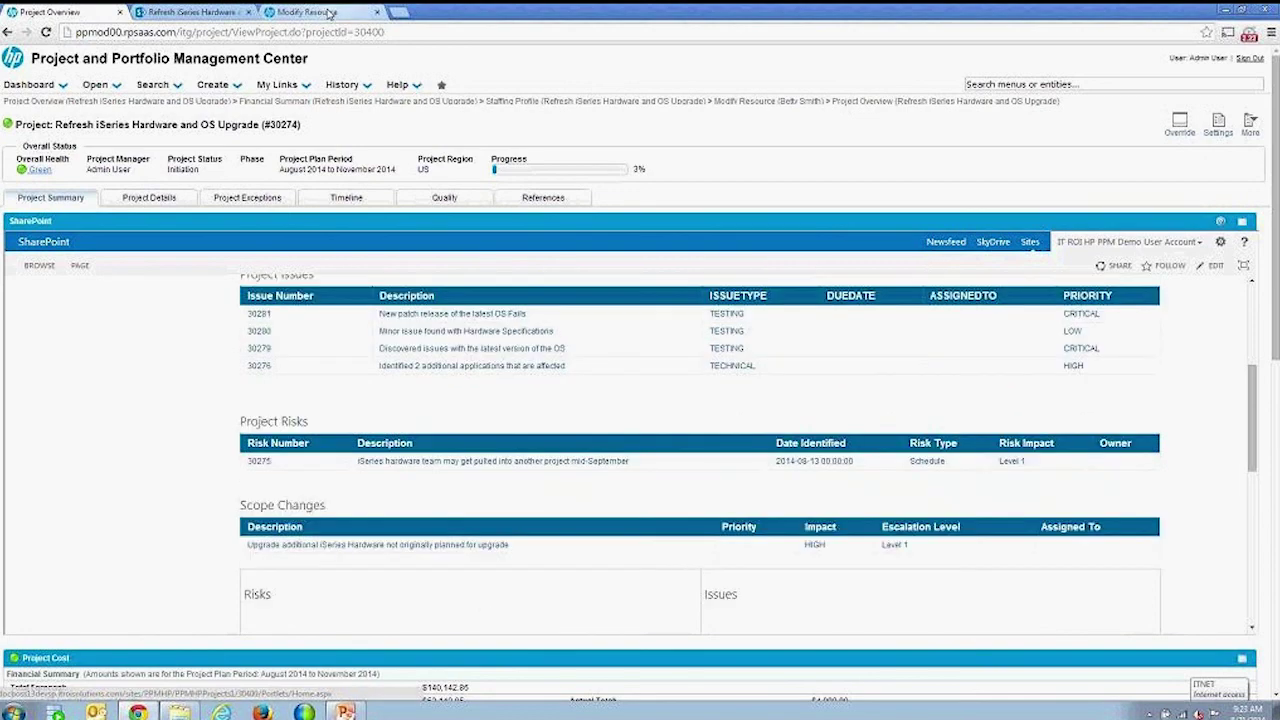
Switch to the standalone SharePoint project details page and open the request behind the entry in Project Risks to review it
{"action": "left_click", "coordinate": [190, 12]}
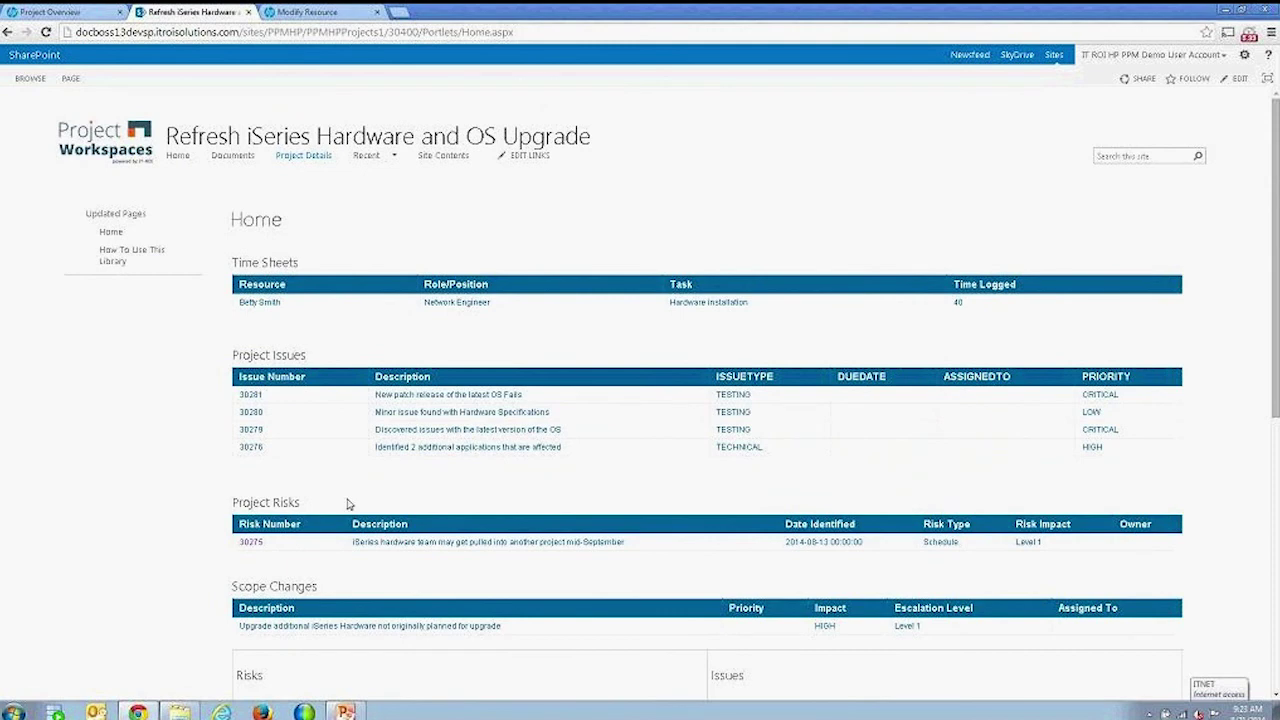
{"action": "scroll", "coordinate": [330, 500], "scroll_direction": "down", "scroll_amount": 1}
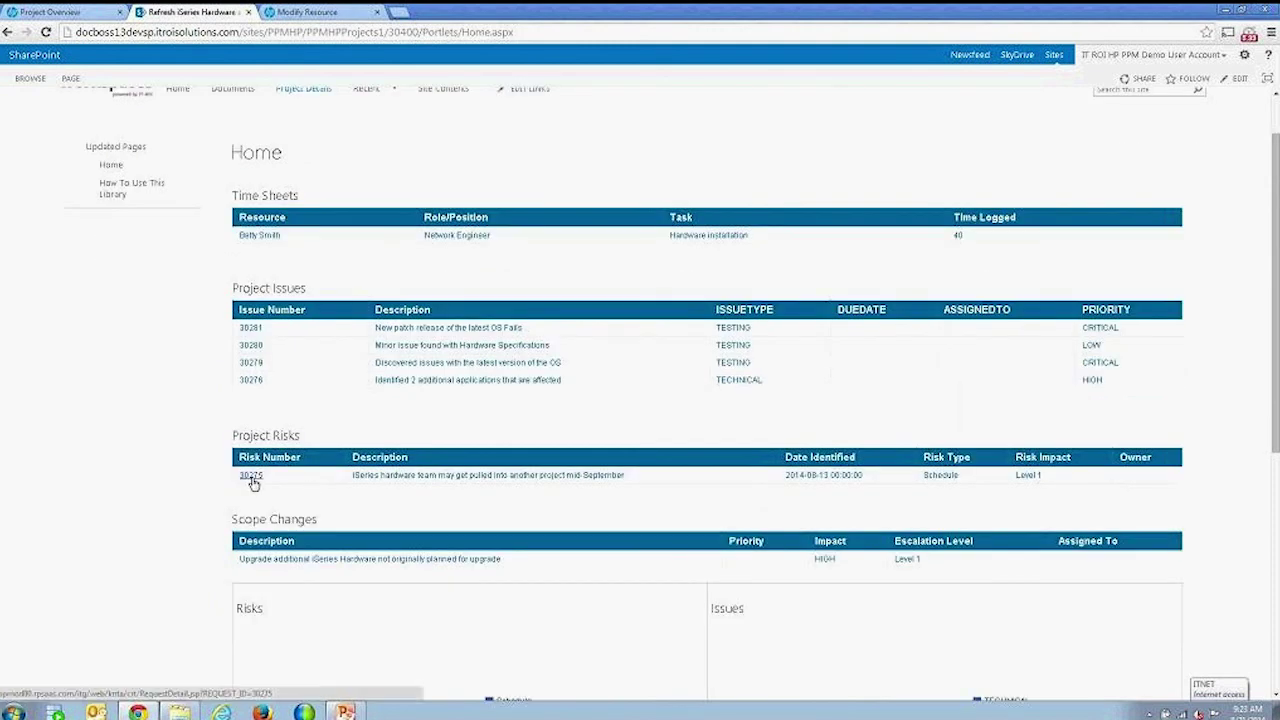
{"action": "left_click", "coordinate": [250, 476]}
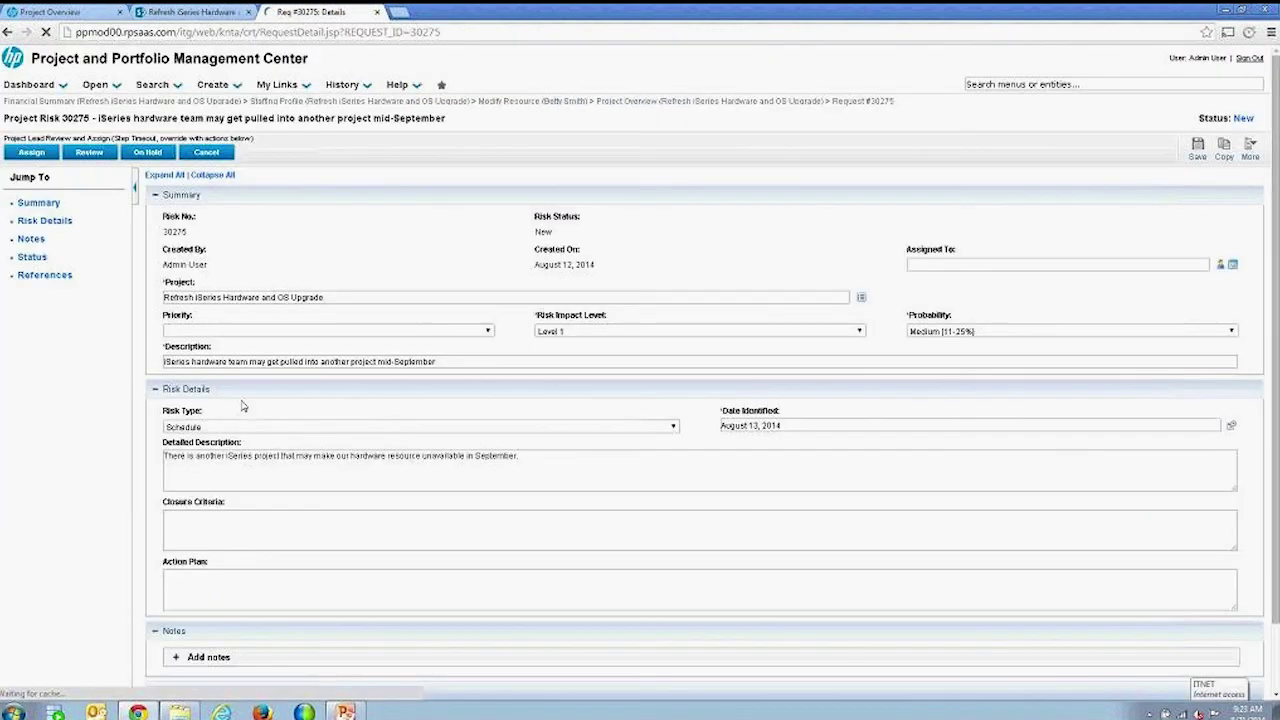
{"action": "scroll", "coordinate": [325, 484], "scroll_direction": "down", "scroll_amount": 1}
{"action": "scroll", "coordinate": [325, 484], "scroll_direction": "up", "scroll_amount": 1}
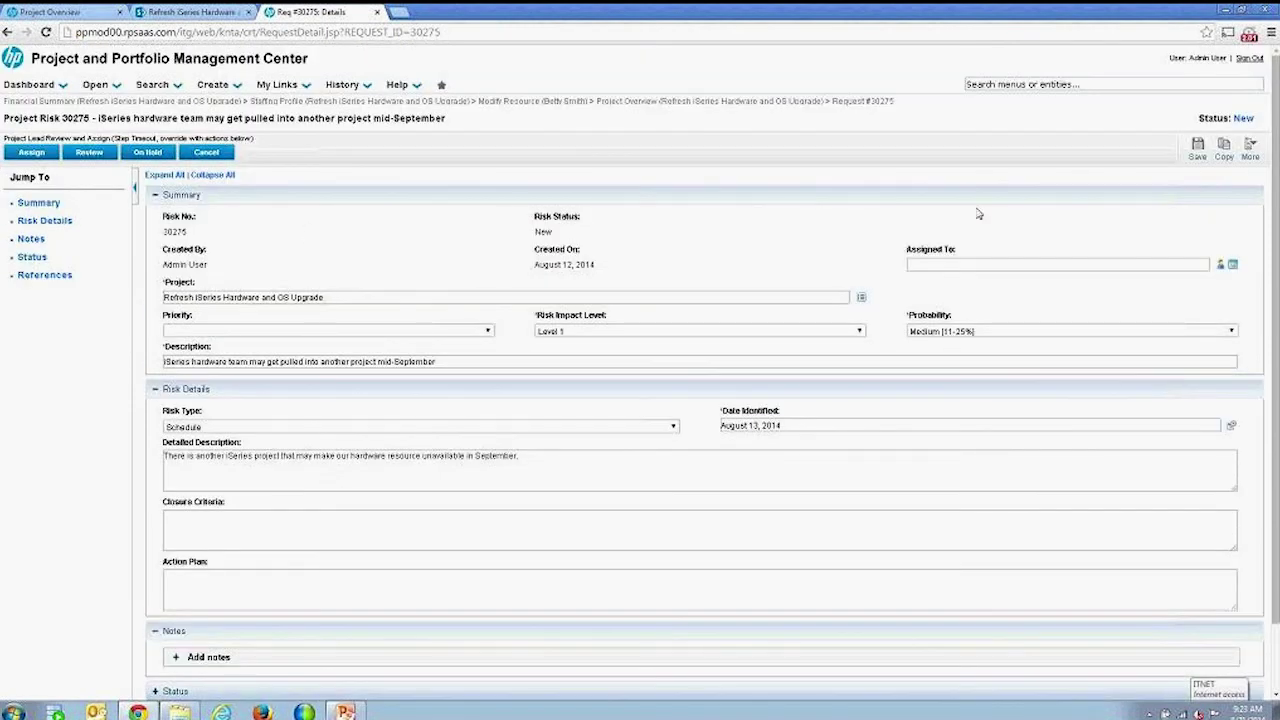
Return to the SharePoint project details page and examine the Risks and Issues pie charts, including the TECHNICAL slice
{"action": "left_click", "coordinate": [185, 12]}
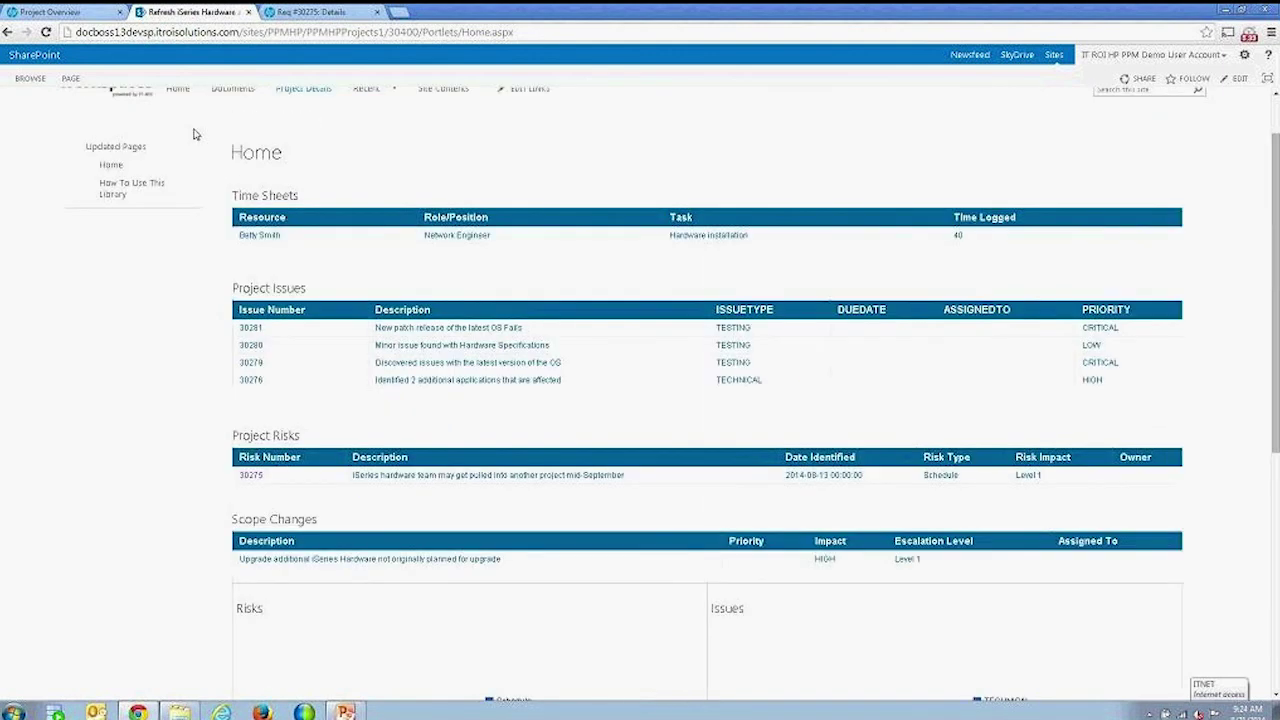
{"action": "scroll", "coordinate": [700, 400], "scroll_direction": "down", "scroll_amount": 4}
{"action": "mouse_move", "coordinate": [963, 390]}
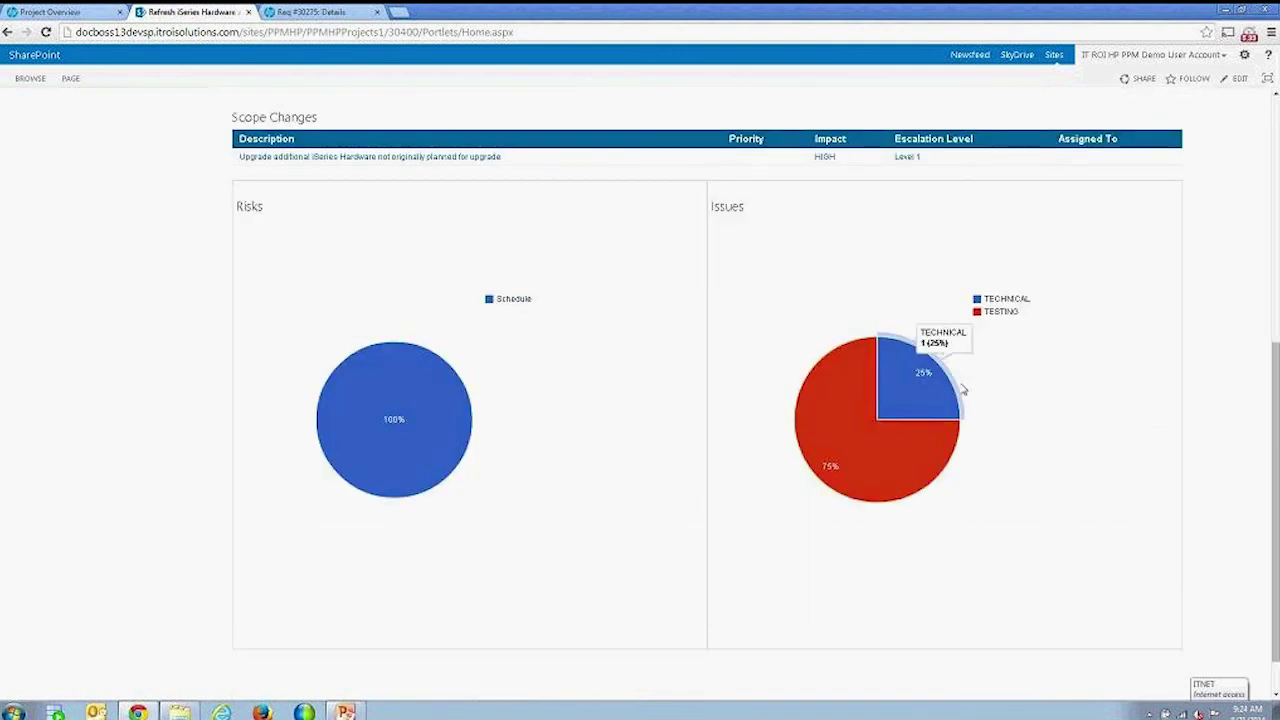
Edit the project details page and set the Project Issues web part's visualization type to Chart
{"action": "left_click_drag", "start_coordinate": [1276, 450], "coordinate": [1276, 200]}
{"action": "left_click", "coordinate": [1240, 79]}
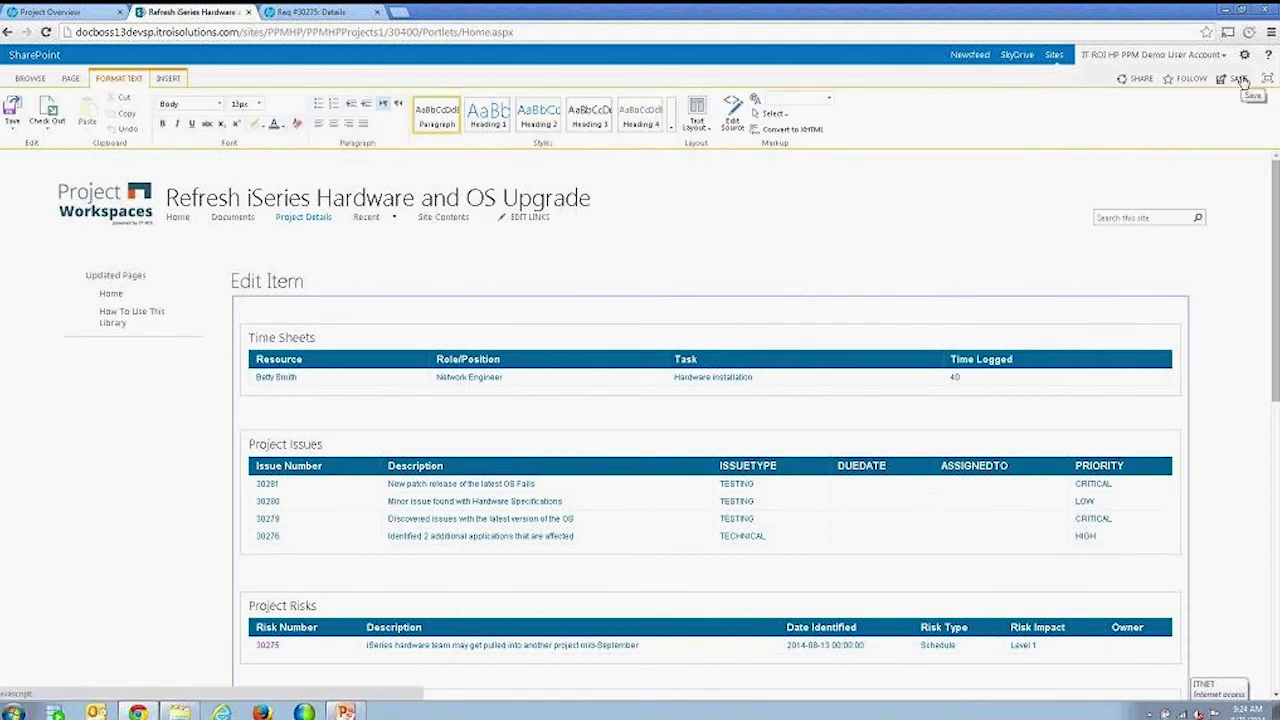
{"action": "mouse_move", "coordinate": [1276, 320]}
{"action": "left_mouse_down"}
{"action": "mouse_move", "coordinate": [1277, 428]}
{"action": "mouse_move", "coordinate": [1277, 332]}
{"action": "left_mouse_up"}
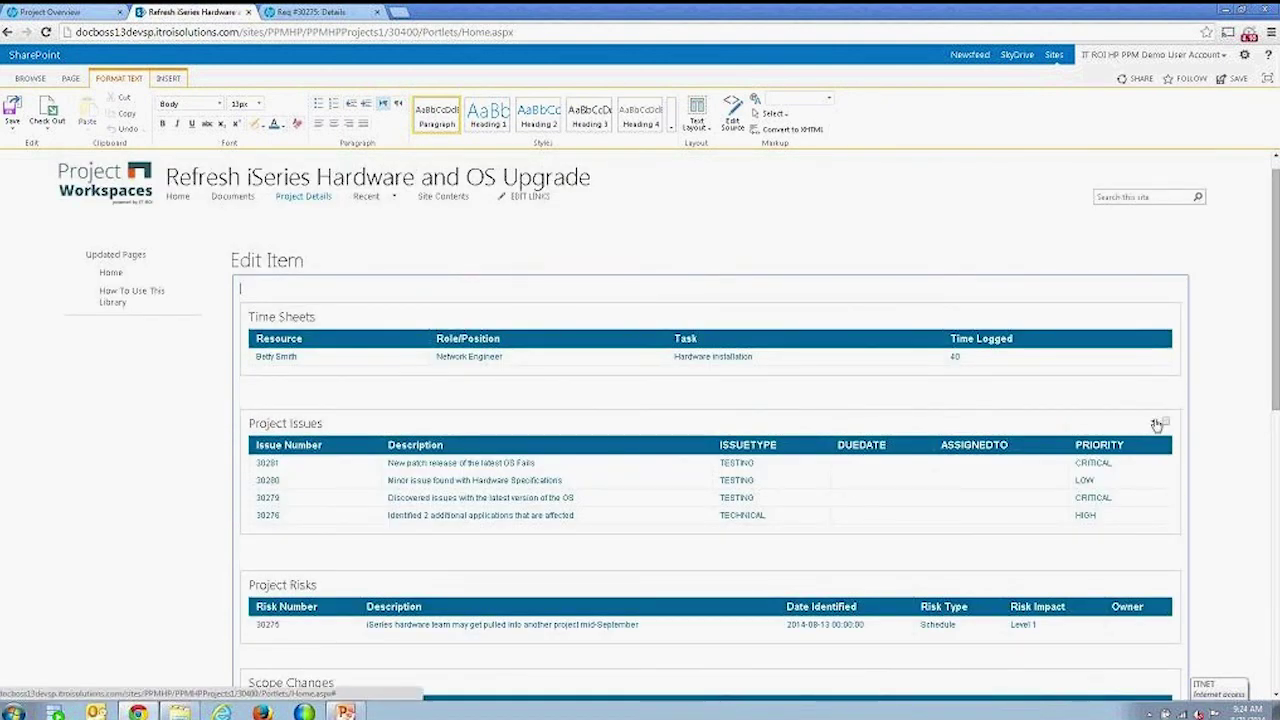
{"action": "left_click", "coordinate": [1153, 424]}
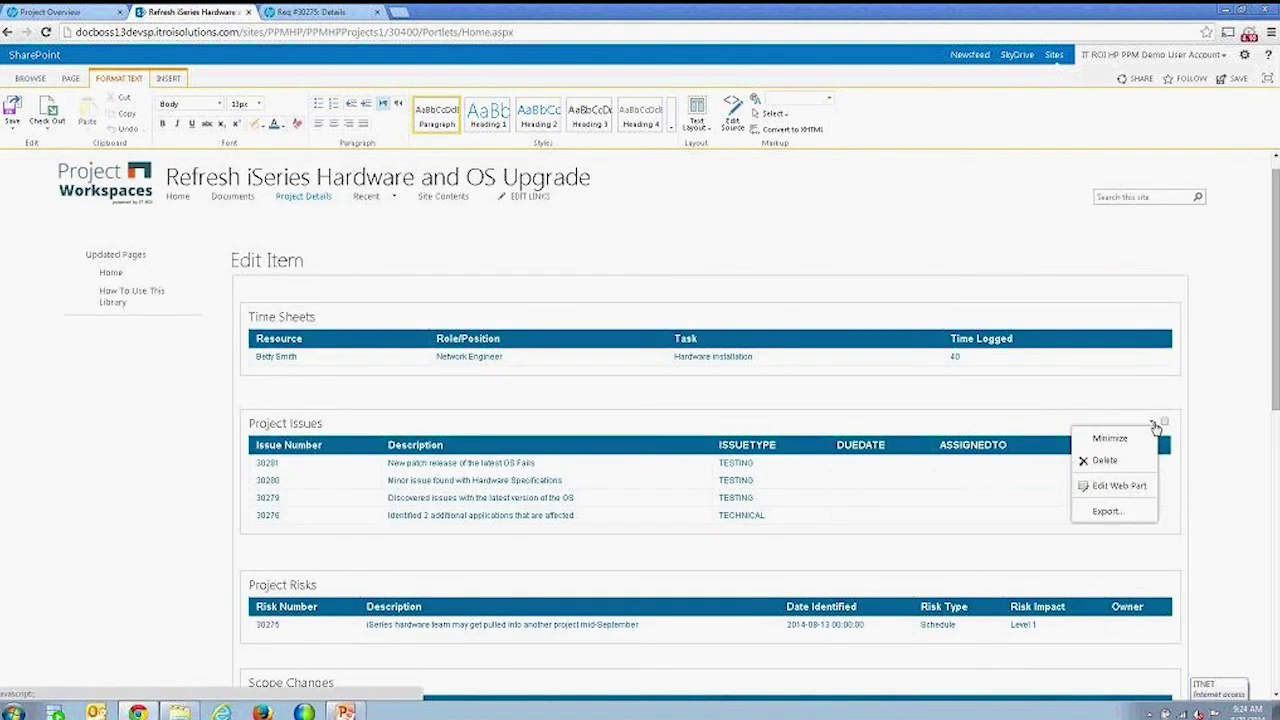
{"action": "left_click", "coordinate": [1134, 486]}
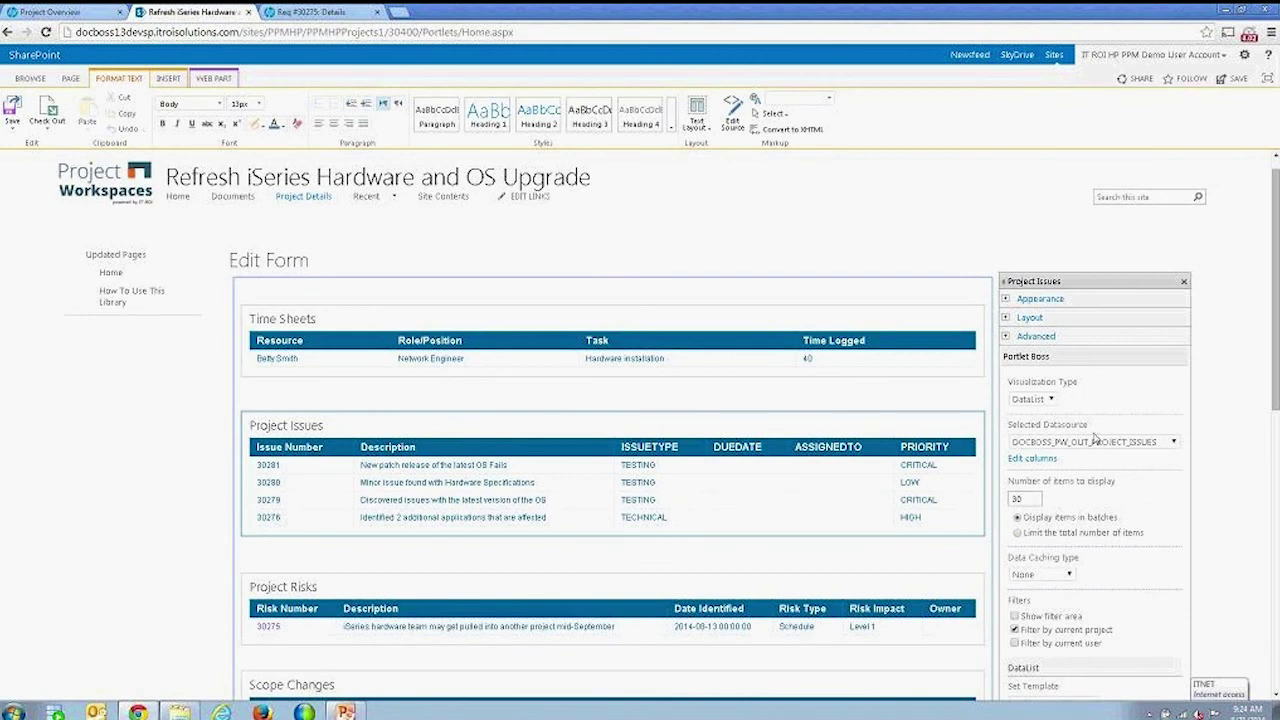
{"action": "left_click", "coordinate": [1052, 399]}
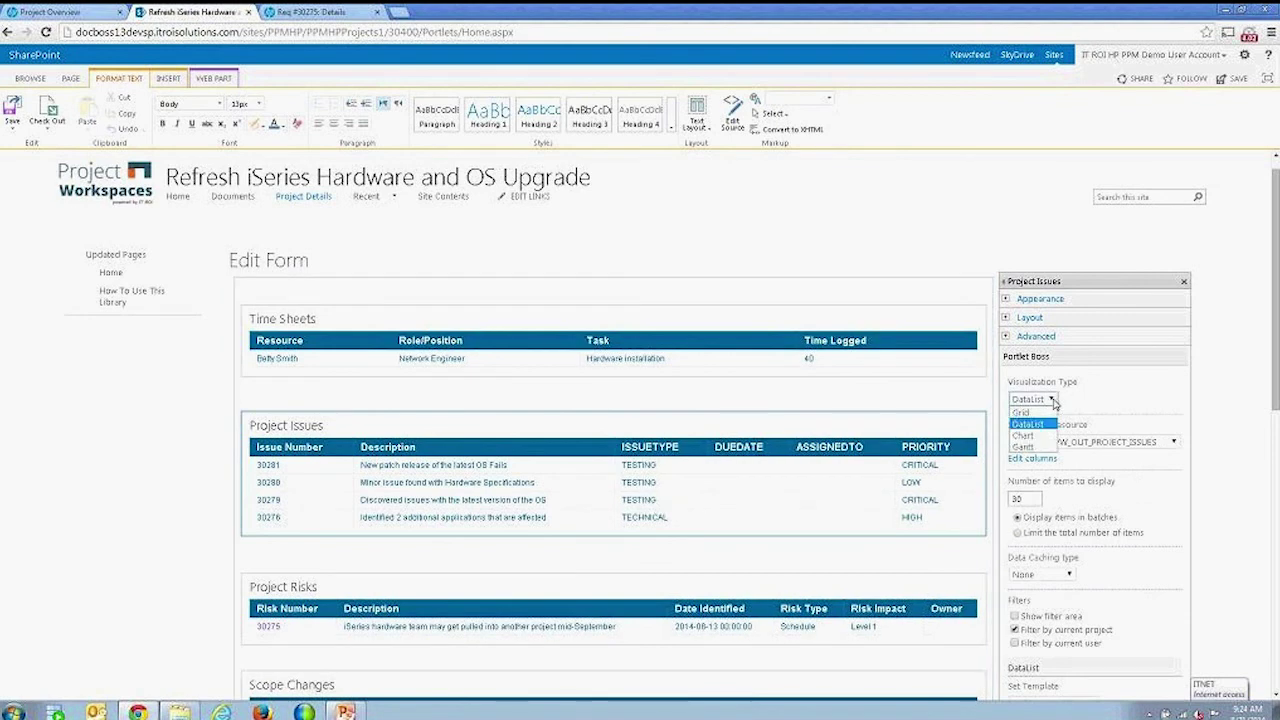
{"action": "left_click", "coordinate": [1023, 436]}
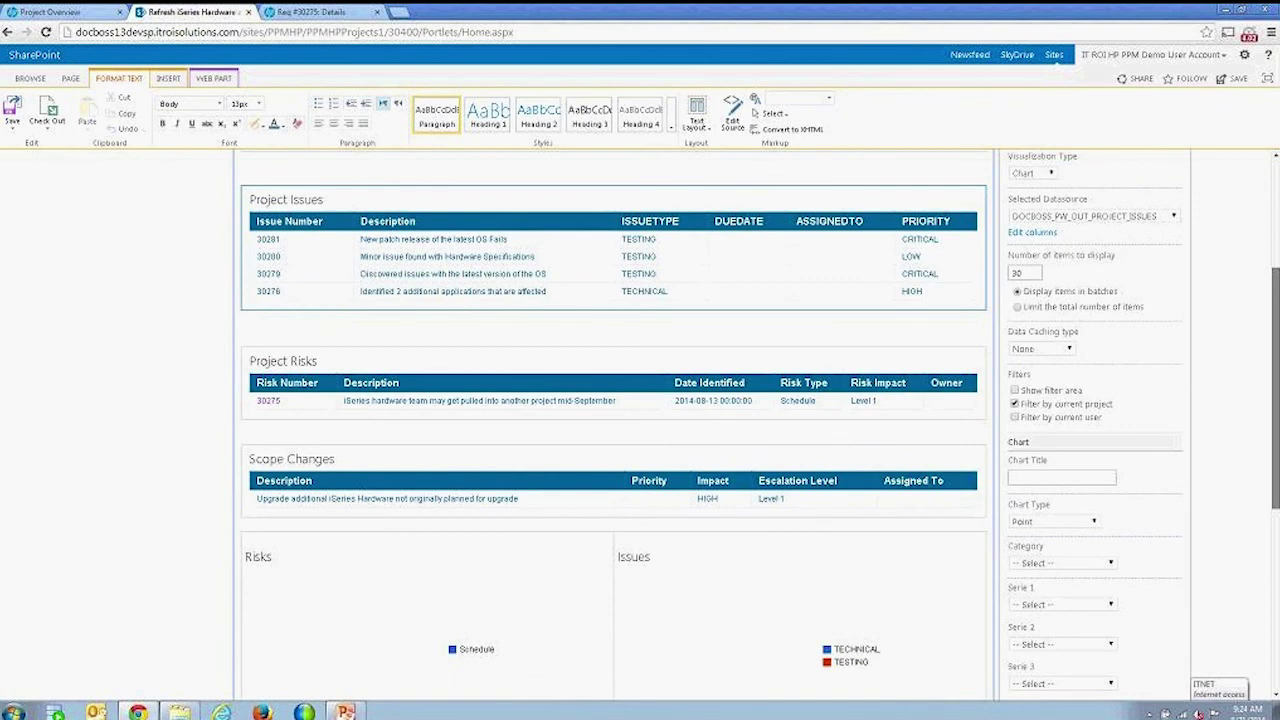
View the chart types available for the Project Issues web part, keeping Point selected
{"action": "scroll", "coordinate": [1086, 354], "scroll_direction": "down", "scroll_amount": 2}
{"action": "left_click", "coordinate": [1086, 347]}
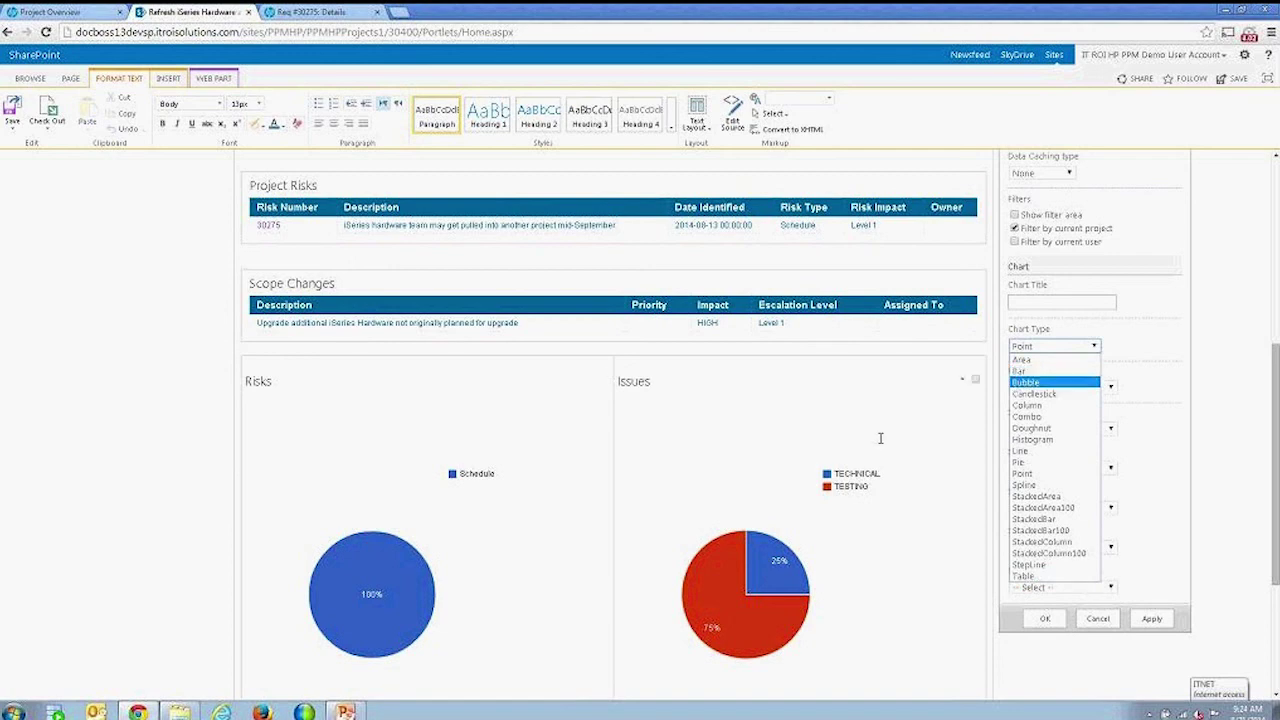
{"action": "left_click", "coordinate": [1022, 473]}
{"action": "scroll", "coordinate": [1050, 470], "scroll_direction": "up", "scroll_amount": 2}
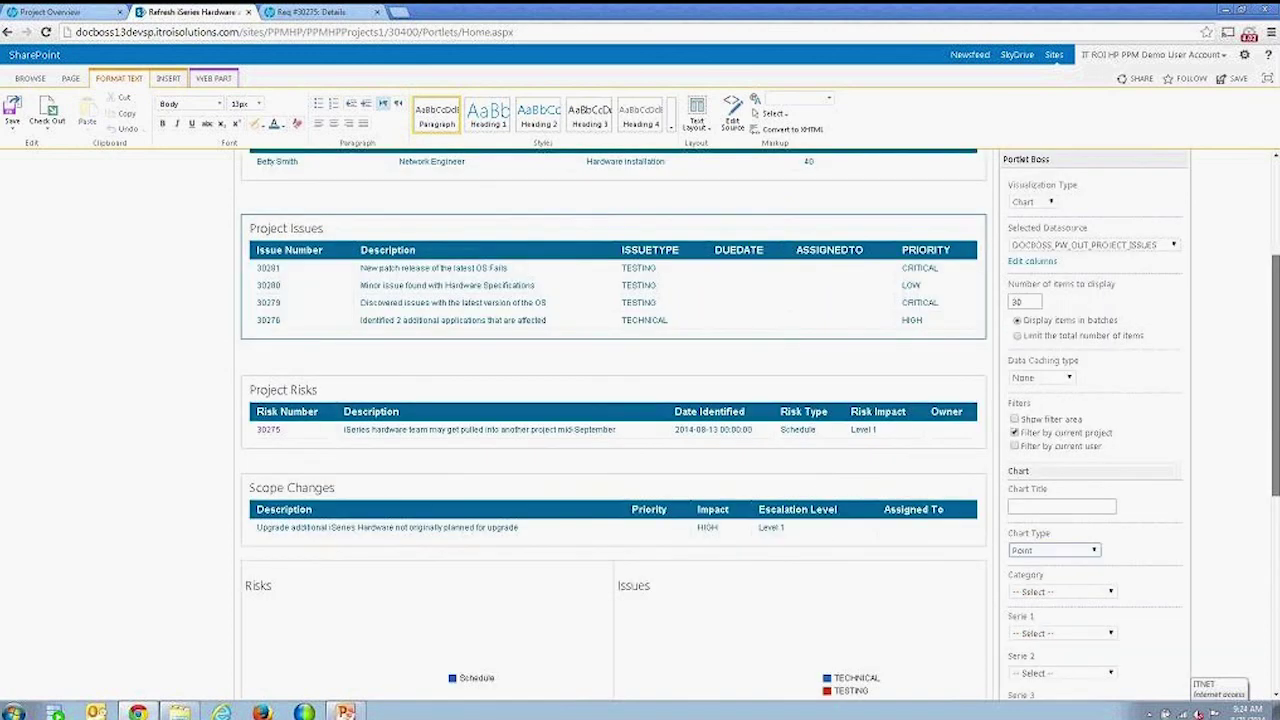
{"action": "scroll", "coordinate": [636, 301], "scroll_direction": "up", "scroll_amount": 2}
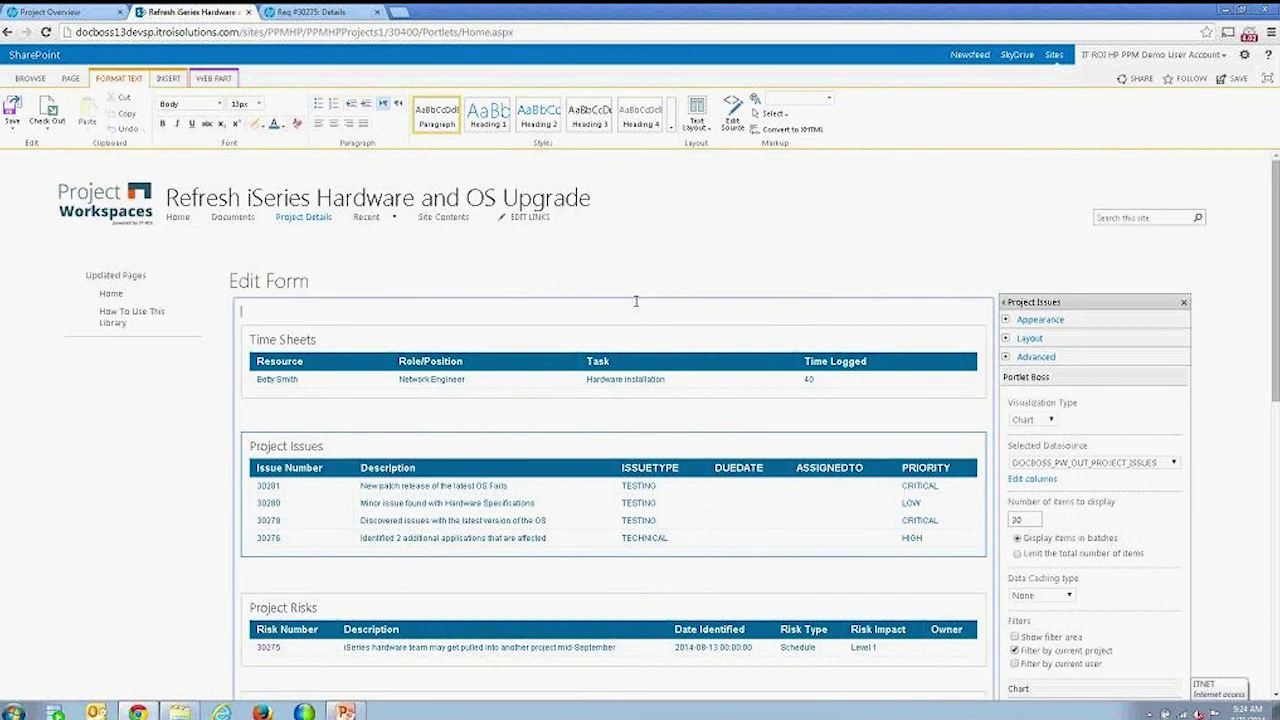